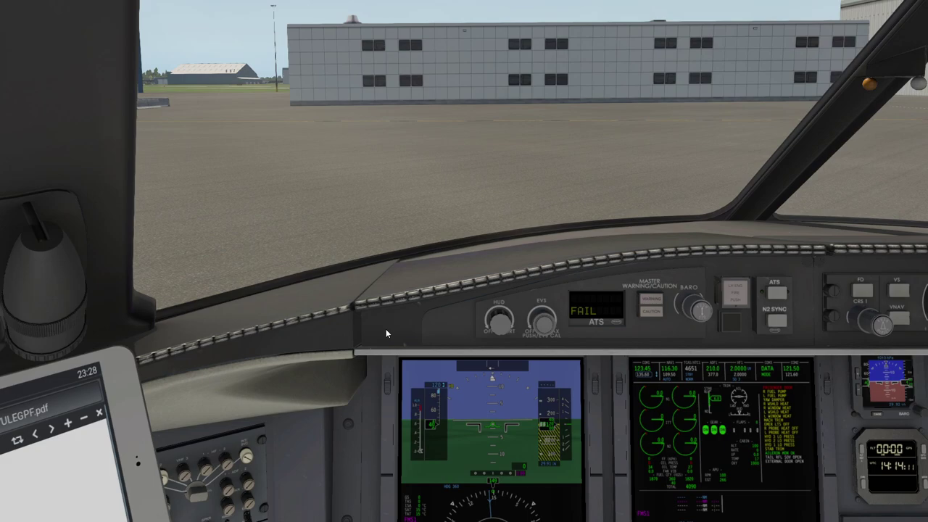
Show pop-up displays for the captain's MFD, DCP 1, CCP 1 and CDU 1 over the cockpit view.
drag(385, 330, 493, 417)
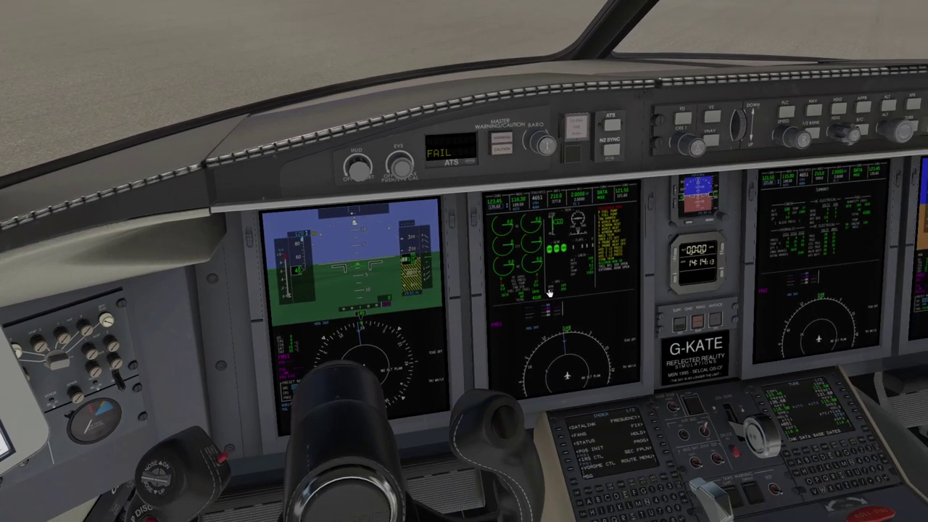
click(546, 291)
click(540, 293)
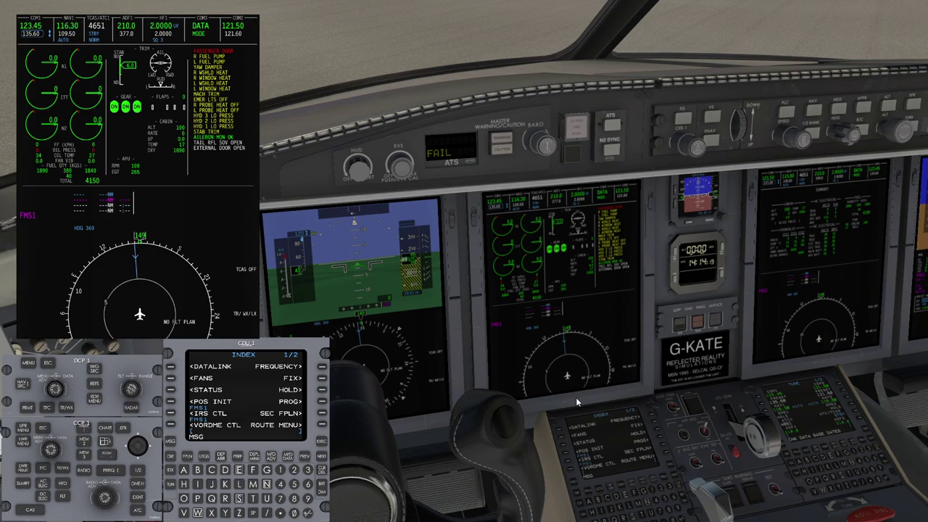
Show the MFD 2 display as a pop-up and close it again.
click(800, 209)
key(e)
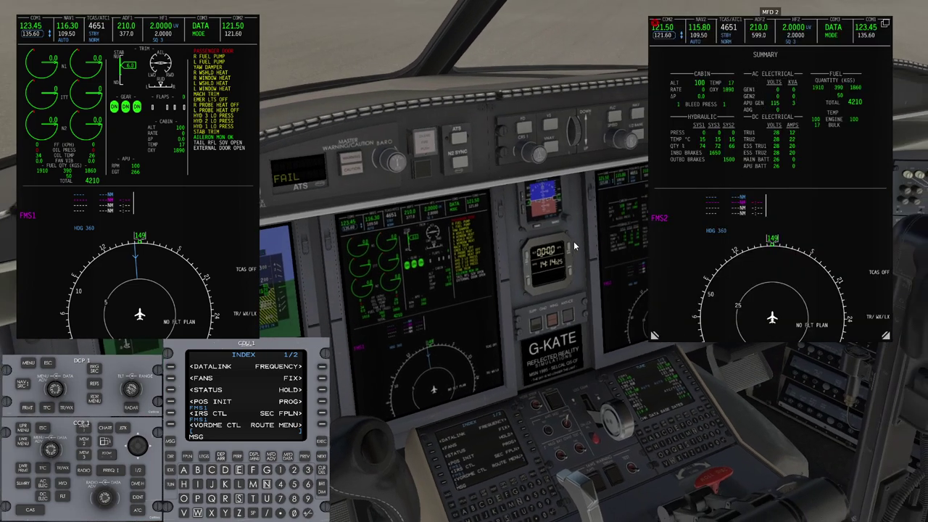
click(620, 227)
Review the checklist commands available for the Challenger 650 and close the list without choosing one.
mouse_move(70, 7)
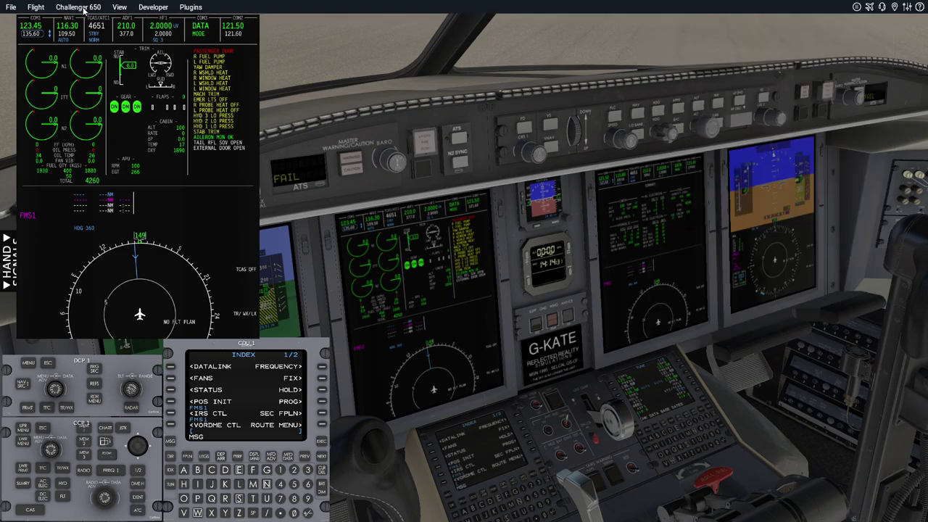
click(84, 9)
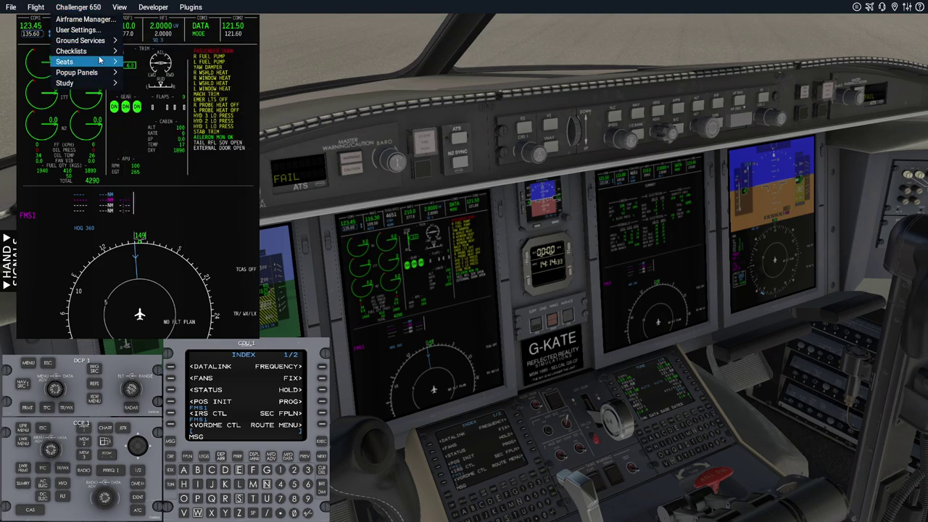
mouse_move(101, 50)
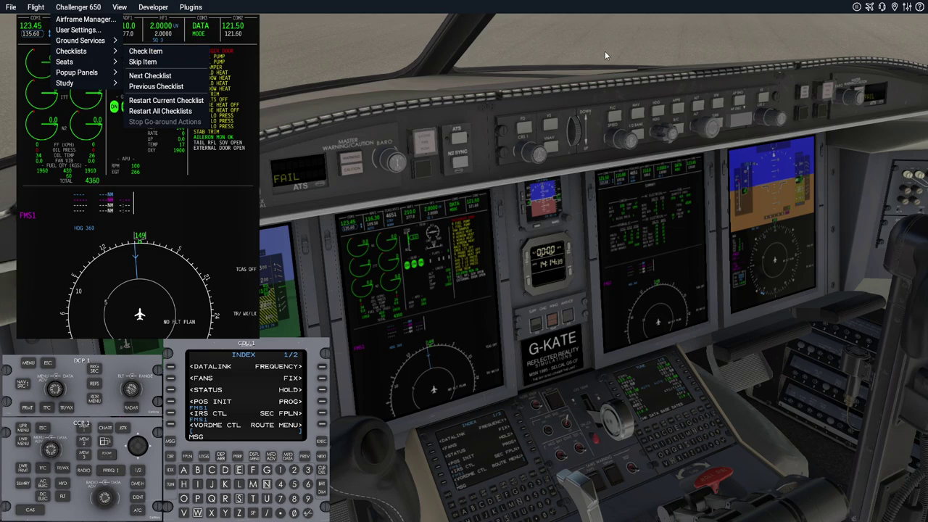
click(679, 288)
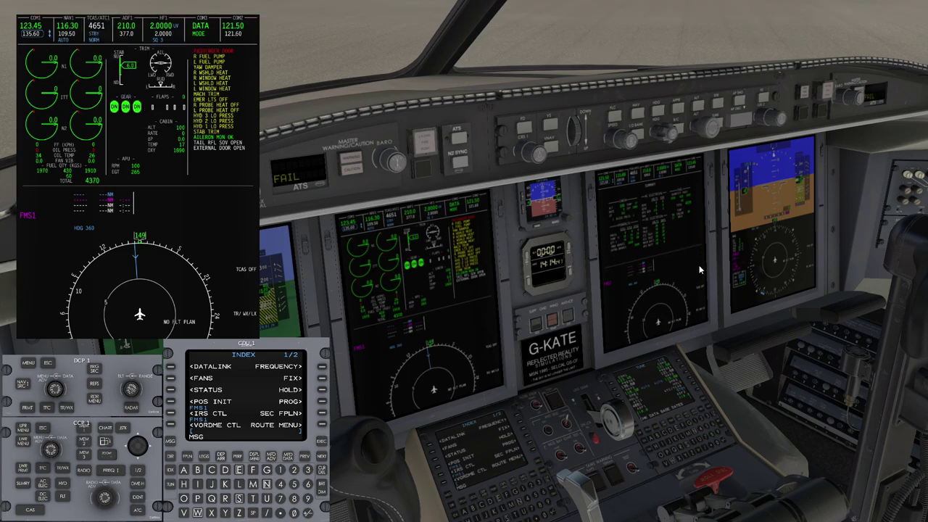
drag(658, 228, 707, 270)
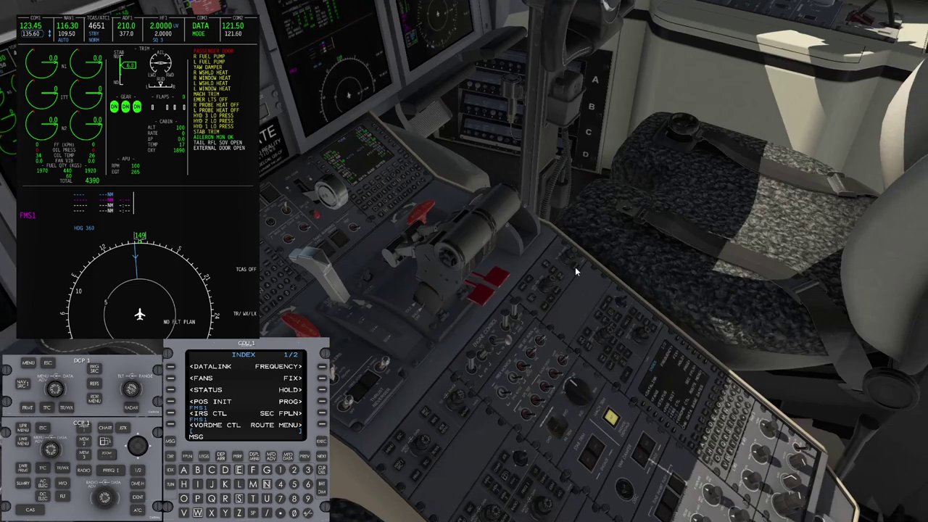
drag(596, 251, 557, 216)
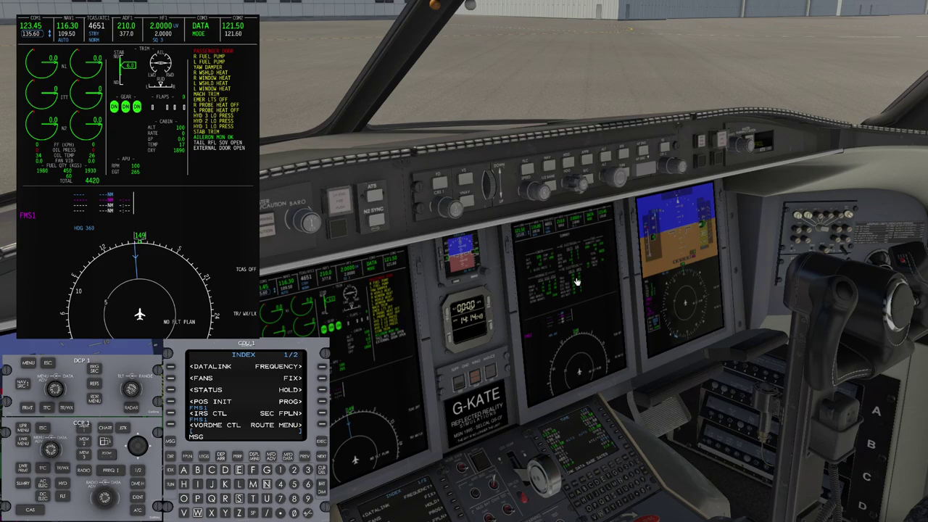
key(w)
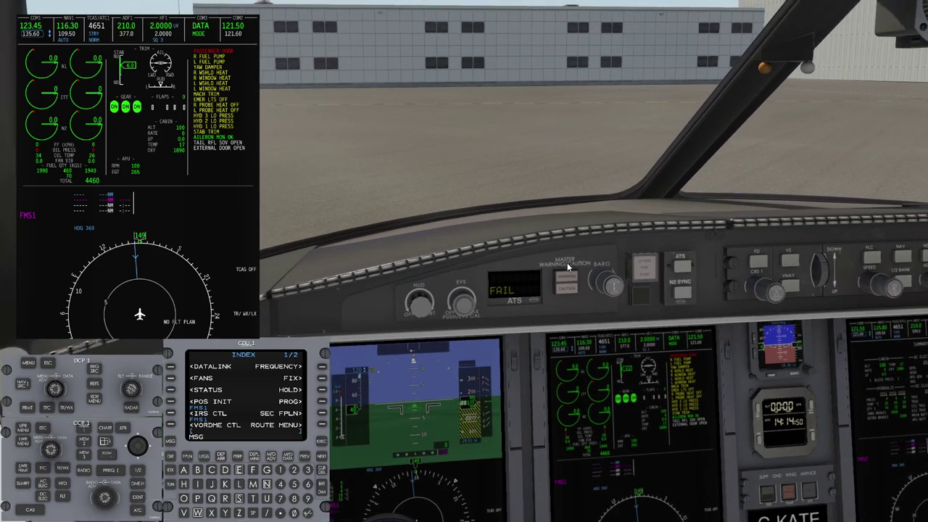
Display the AC ELECTRICAL and DC ELECTRICAL synoptic pages on MFD 1 for the AC & DC electrics check.
drag(556, 209, 596, 234)
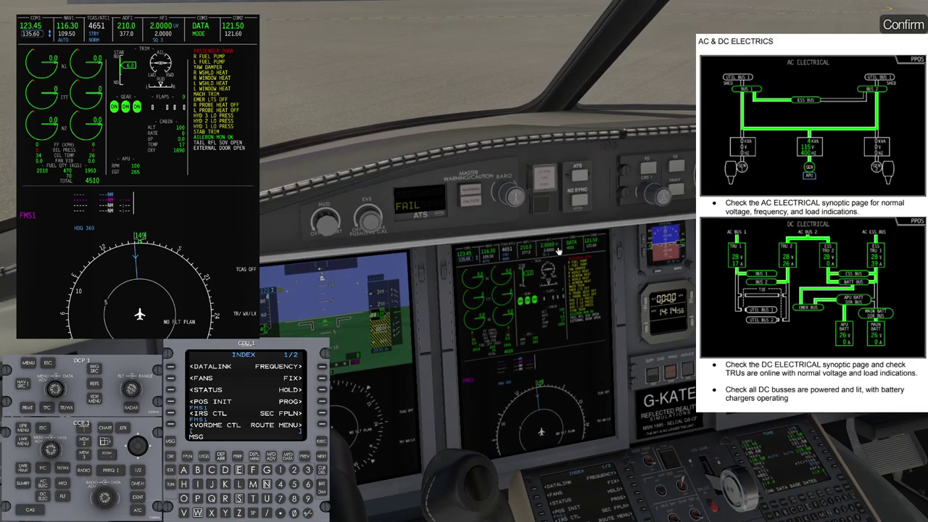
mouse_move(841, 99)
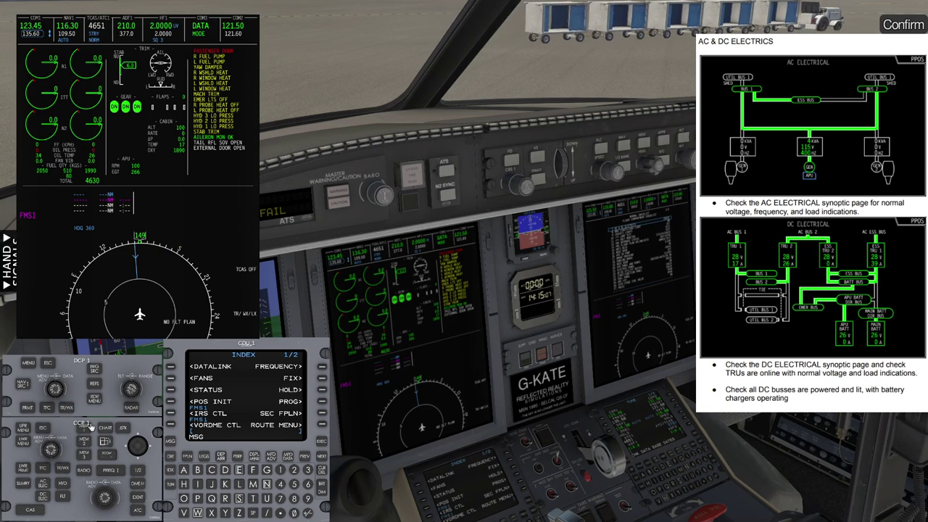
click(42, 486)
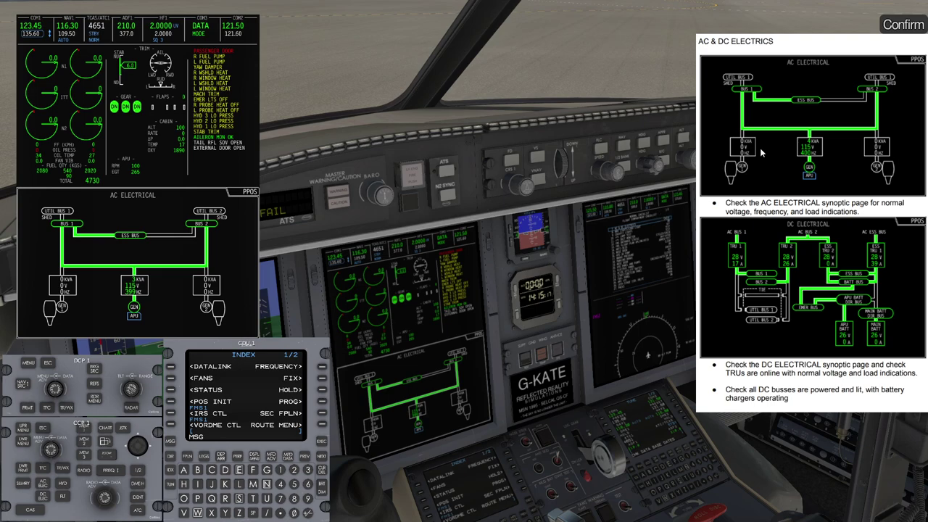
mouse_move(798, 160)
click(45, 499)
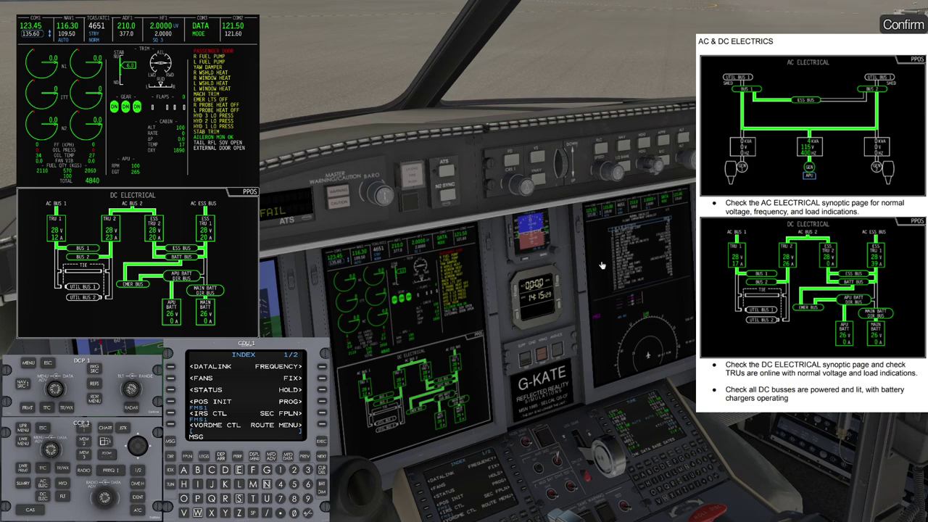
Set the navigation and logo light switches in the EXTERNAL LTS group on the overhead panel.
scroll(487, 323, up, 4)
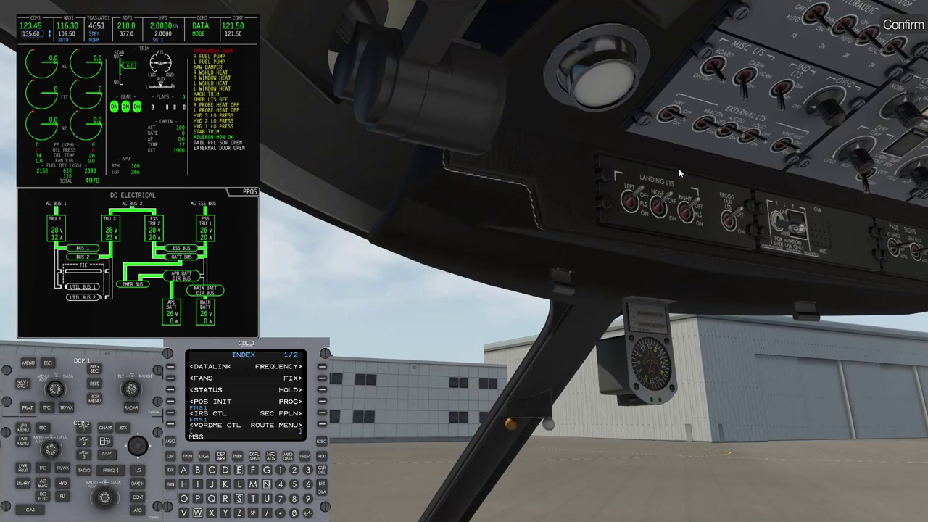
click(678, 118)
click(759, 143)
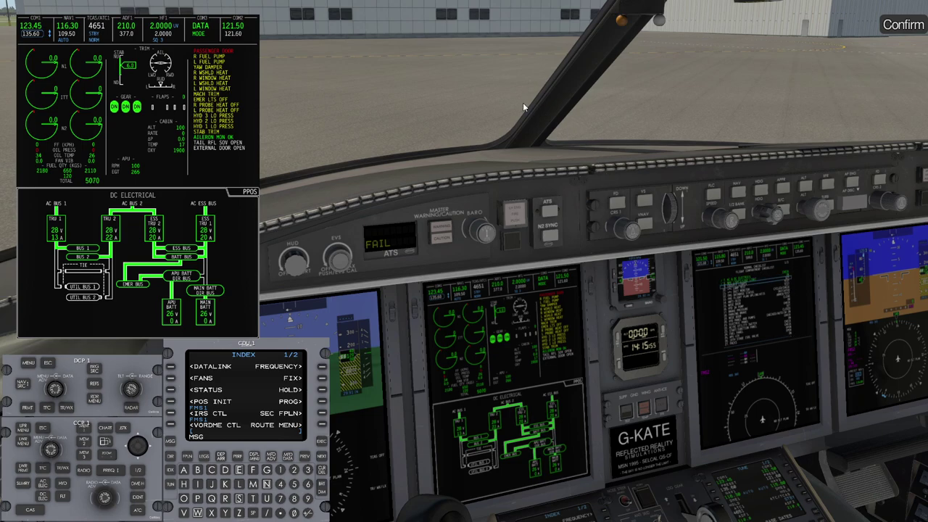
Perform the lamp test using the LAMP TEST switch on the centre pedestal.
drag(506, 130, 506, 125)
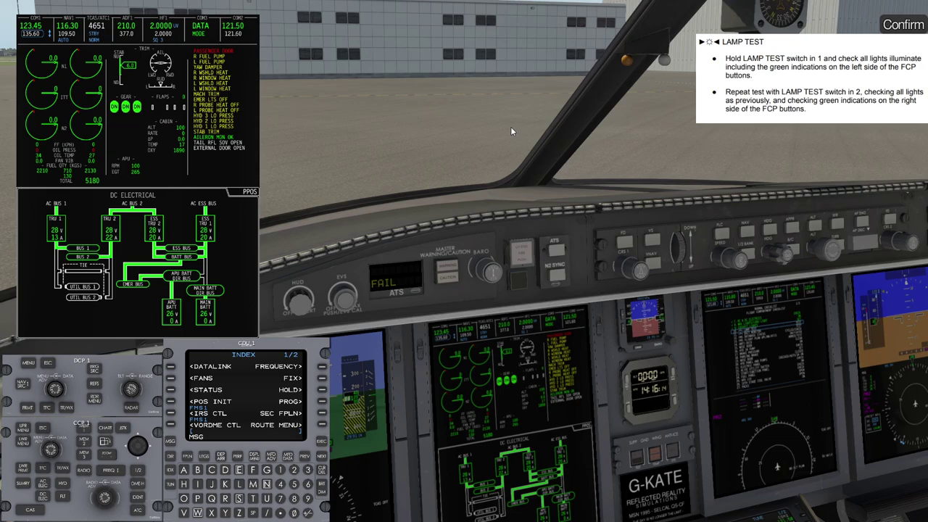
drag(496, 120, 615, 214)
scroll(622, 219, up, 6)
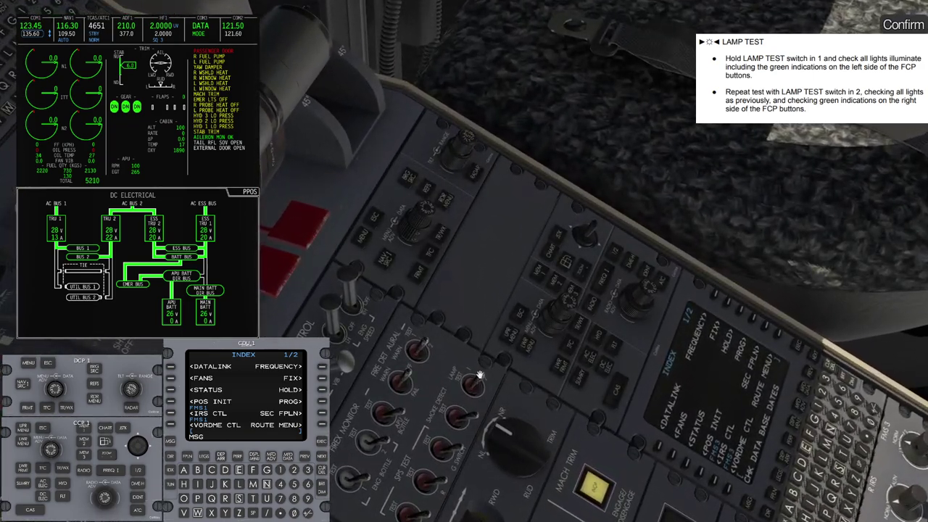
drag(479, 375, 500, 380)
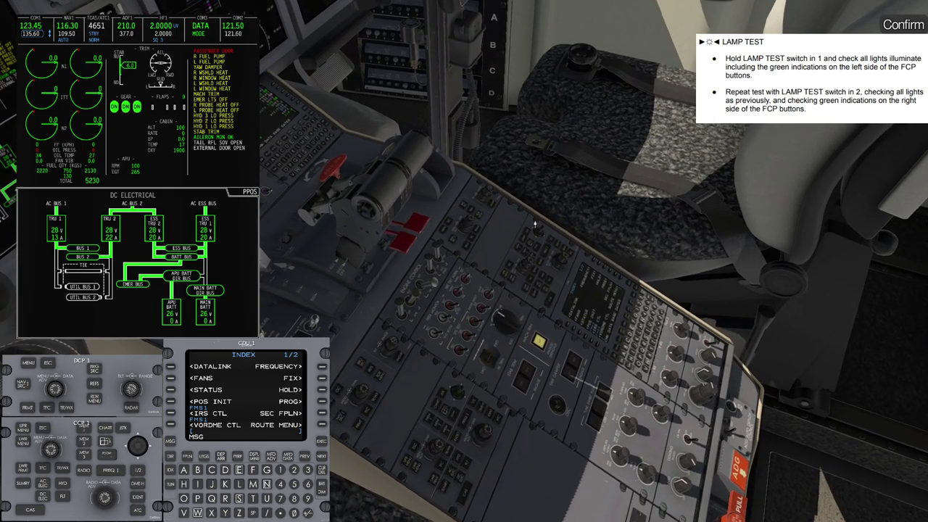
drag(535, 222, 521, 230)
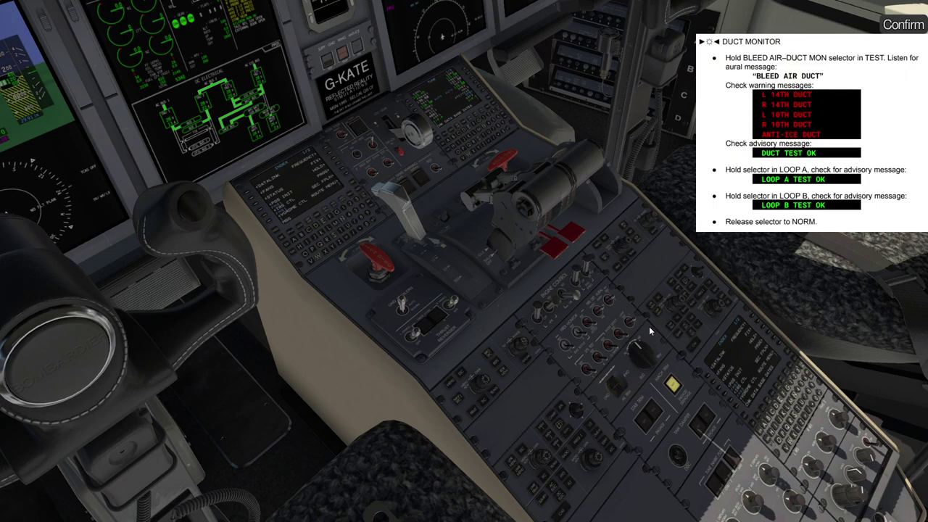
Hide the CAS caution messages and run the bleed air duct monitor test with the DUCT MON selector in its TEST and LOOP positions.
key(F1)
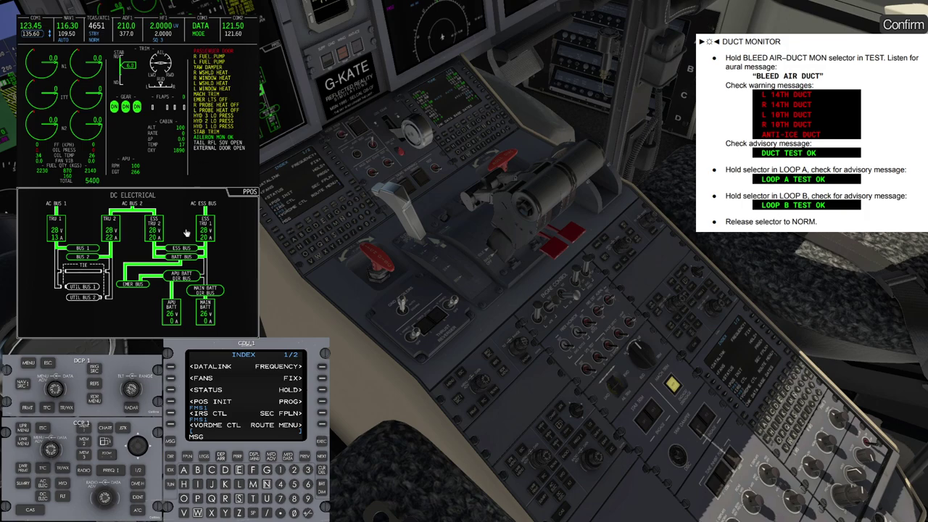
click(26, 512)
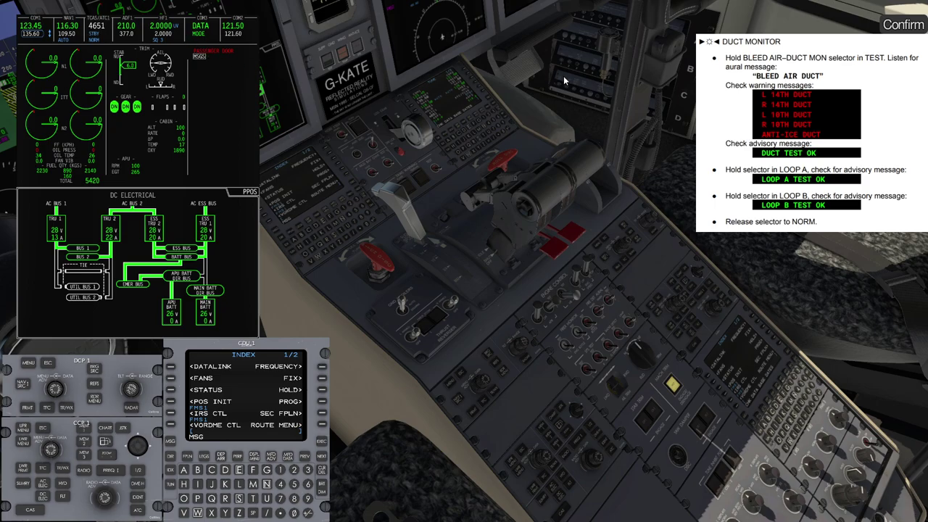
key(KP_8)
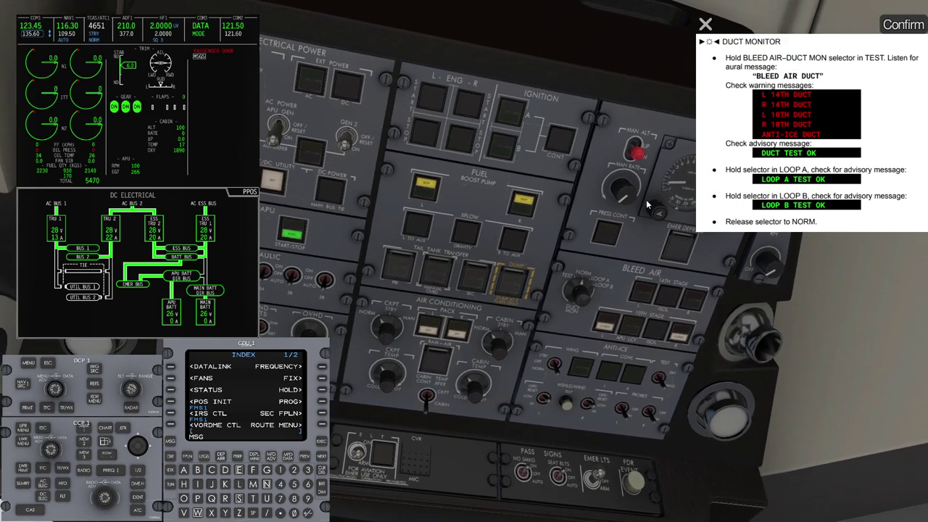
click(569, 277)
click(601, 288)
click(821, 141)
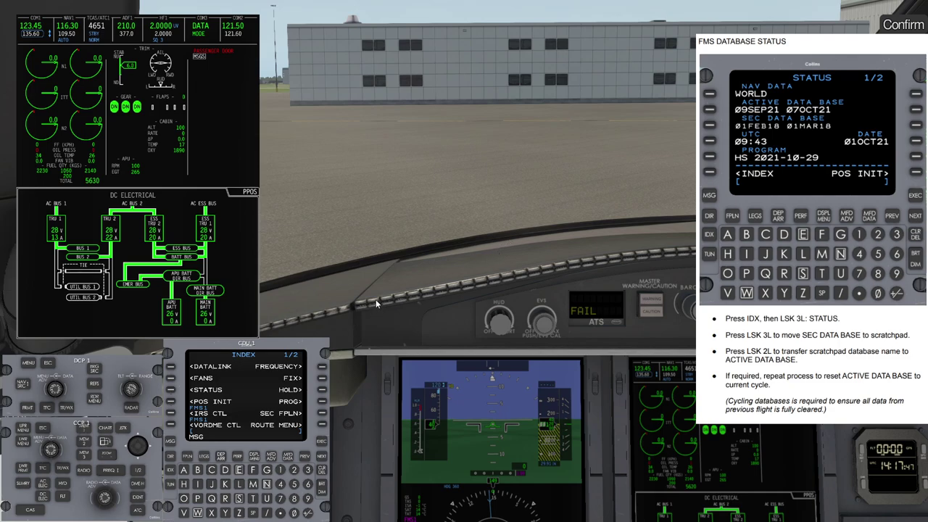
Cycle the databases on the FMS STATUS page so that 21APR22 19MAY22 is active, and confirm the checklist item.
click(173, 390)
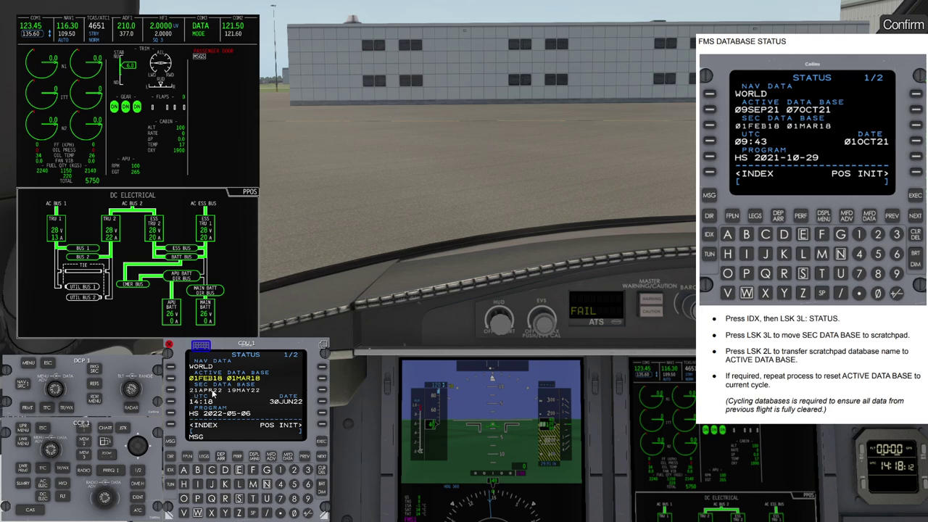
click(171, 390)
click(173, 379)
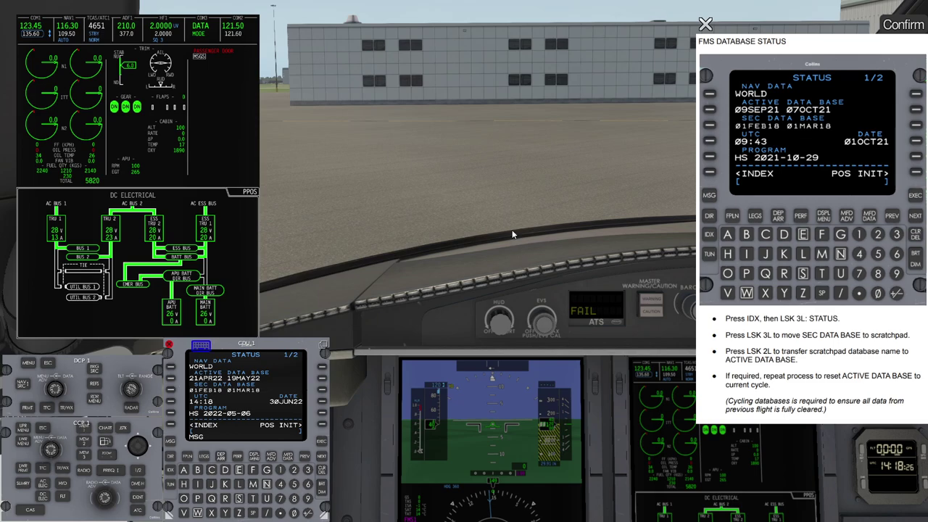
key(space)
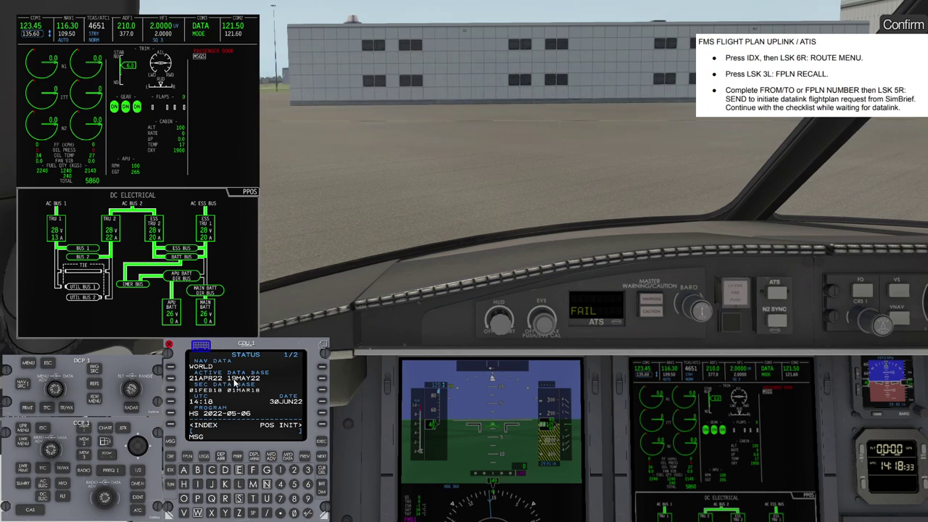
Send a datalink FPLN RECALL request with origin CYUL and destination EGPF, and confirm the flight plan uplink checklist item.
click(172, 470)
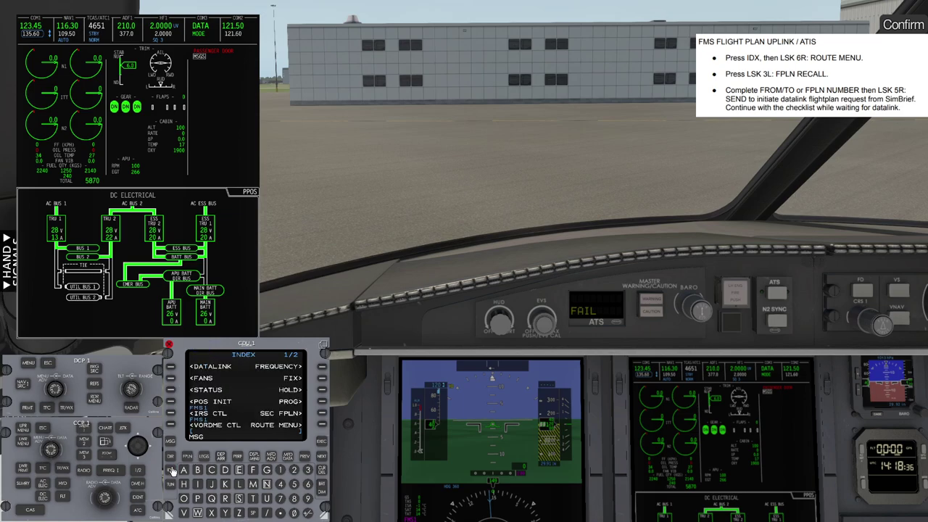
click(323, 427)
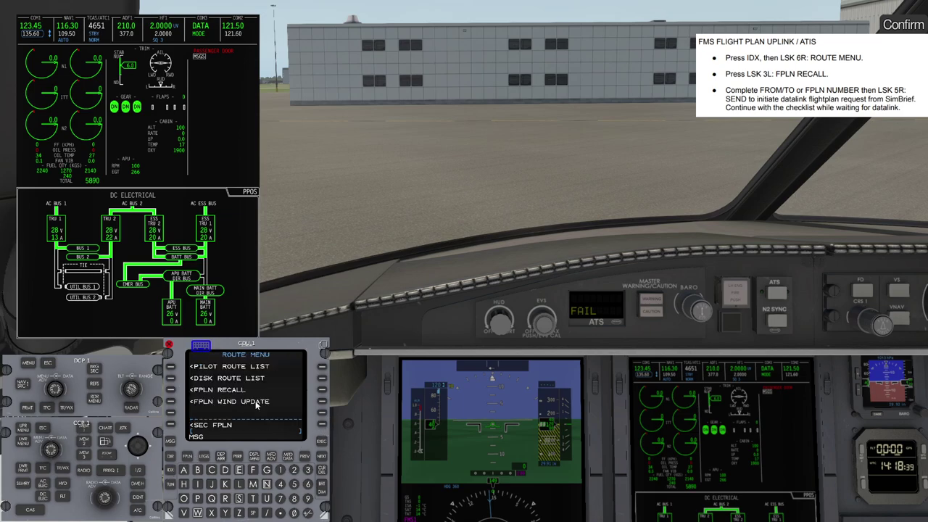
click(172, 390)
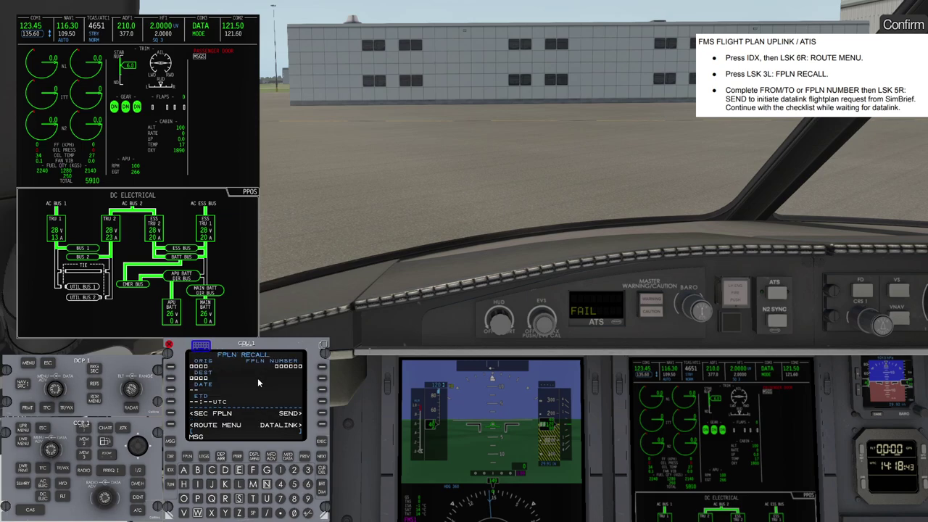
text(CYUL)
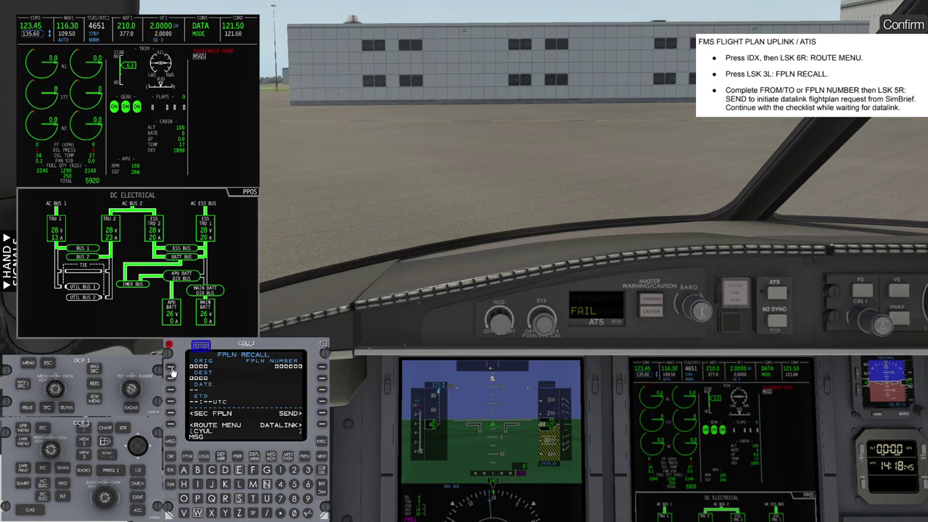
click(172, 372)
click(172, 379)
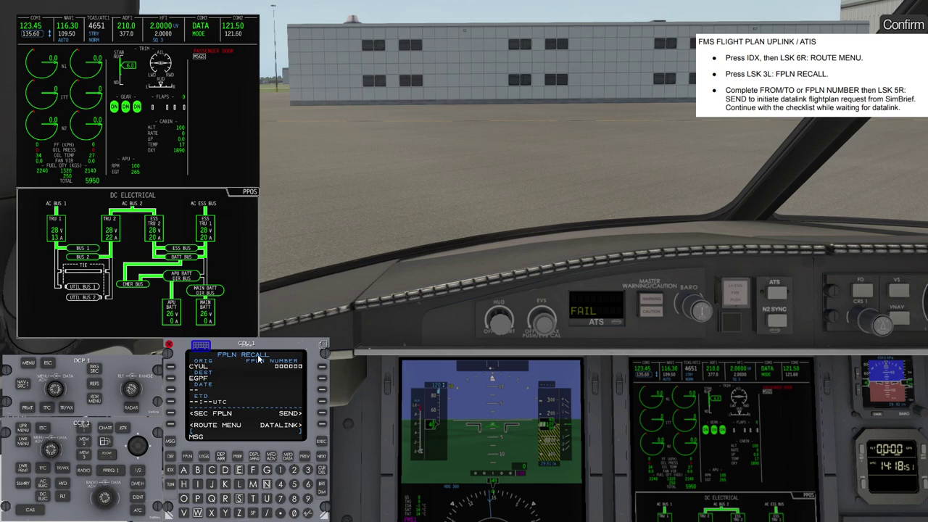
click(324, 415)
key(KP_2)
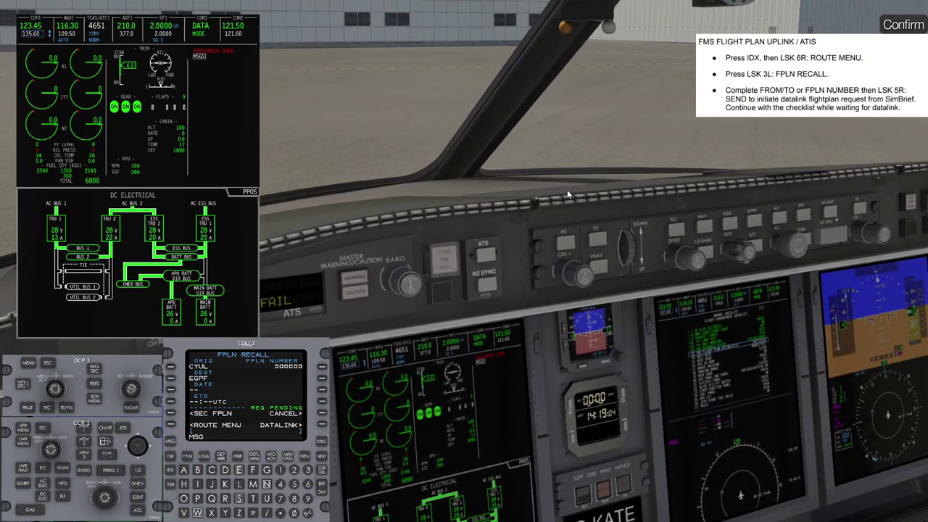
key(space)
Run the anti-skid test with the ANTI SKID TEST button near the landing gear lever.
drag(568, 190, 603, 245)
scroll(603, 245, up, 4)
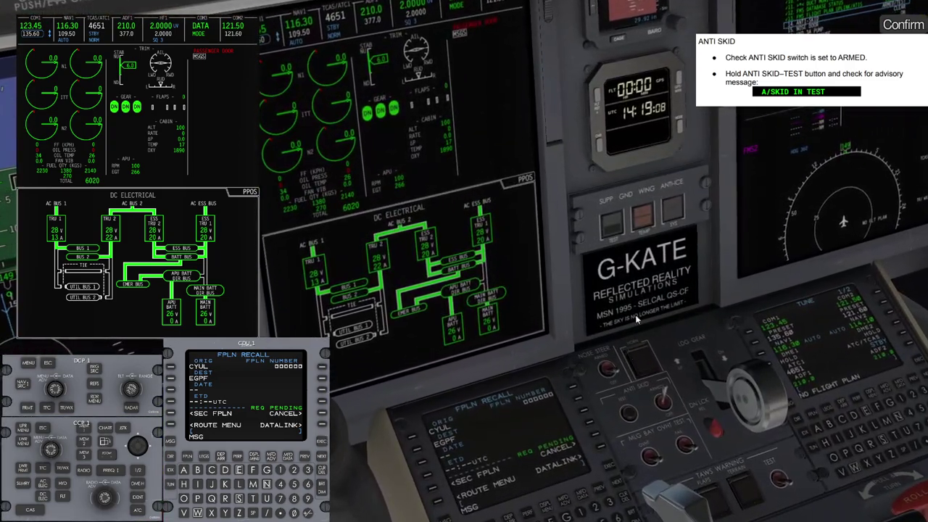
click(629, 416)
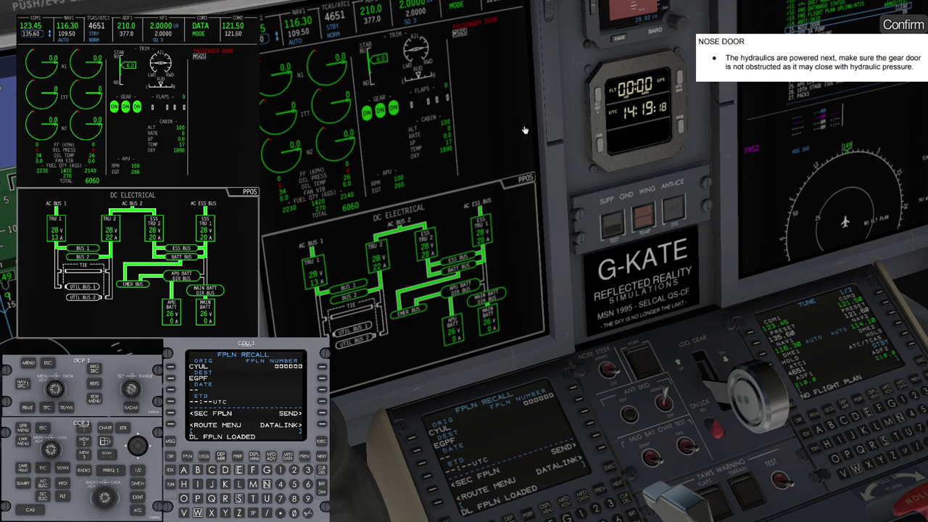
Display the HYDRAULIC synoptic page and switch hydraulic pump 3A to ON on the overhead panel.
key(w)
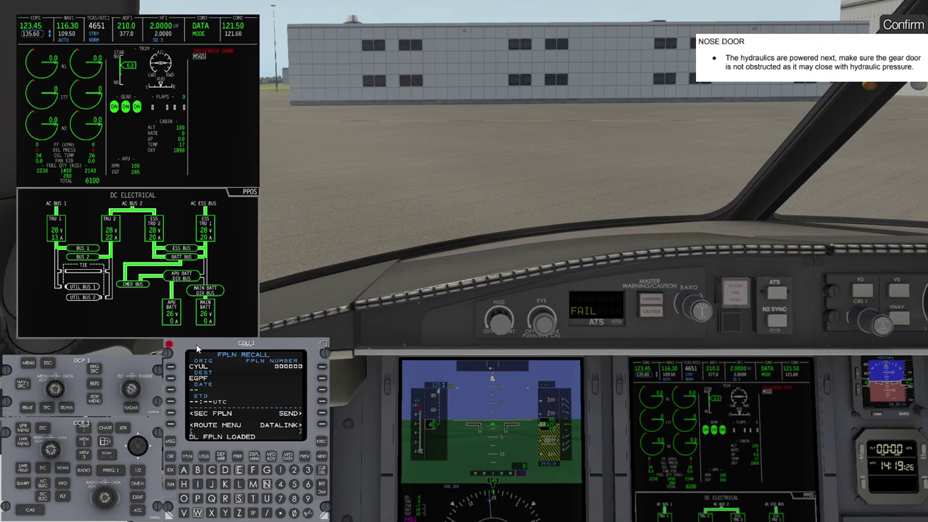
click(63, 485)
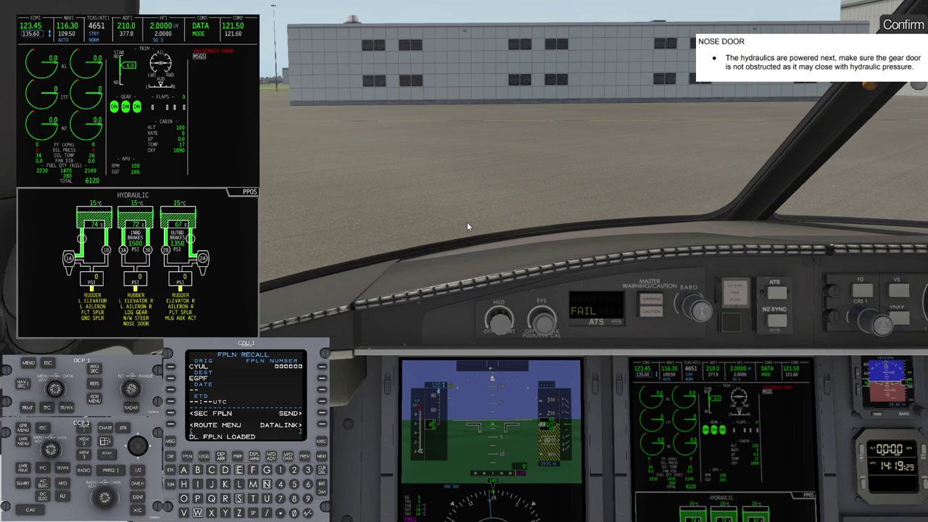
drag(501, 208, 528, 218)
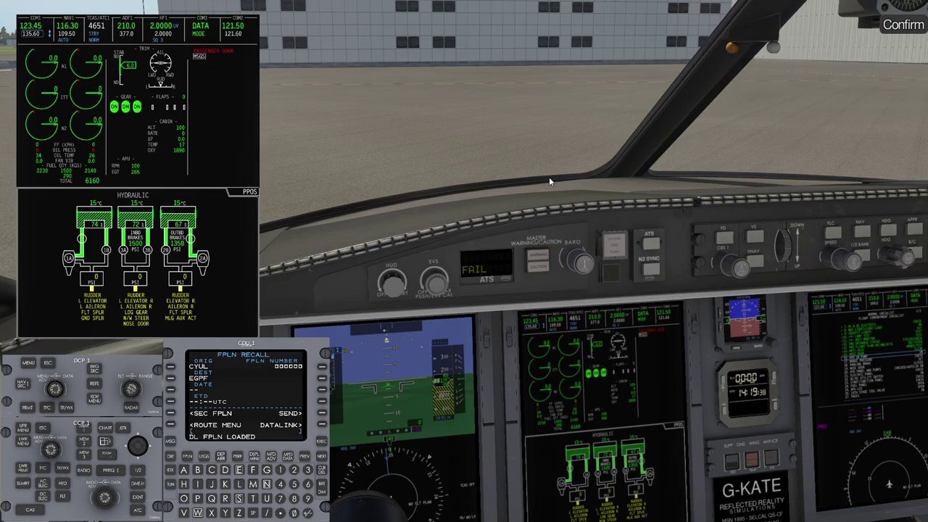
drag(534, 186, 511, 322)
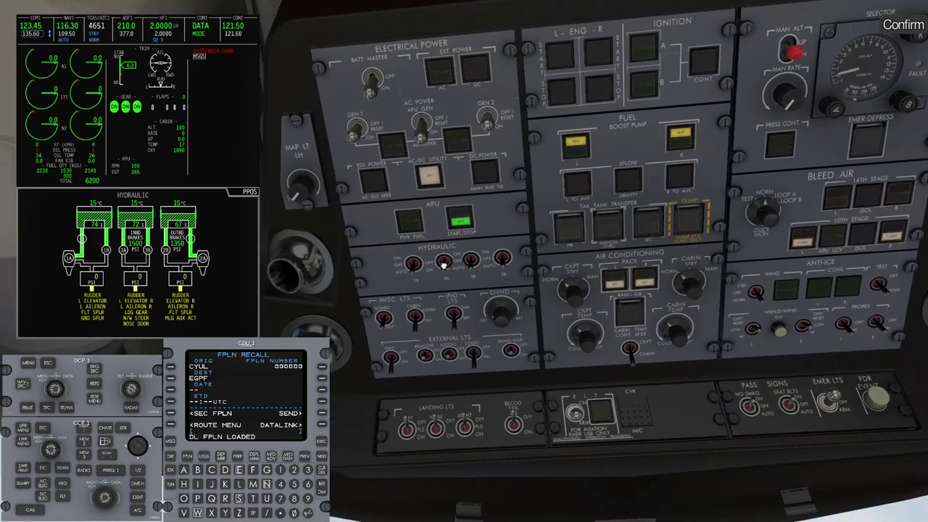
click(444, 266)
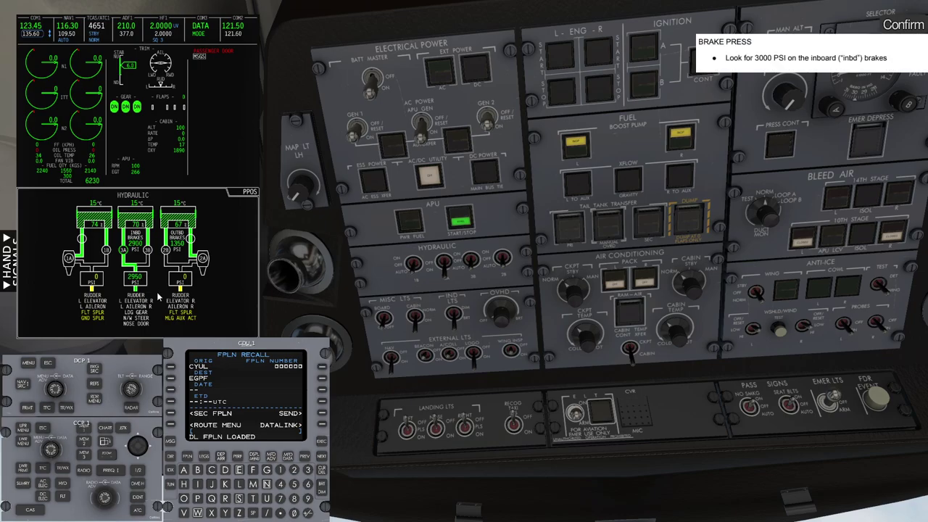
Set the parking brake on the aft end of the centre pedestal.
key(KP_5)
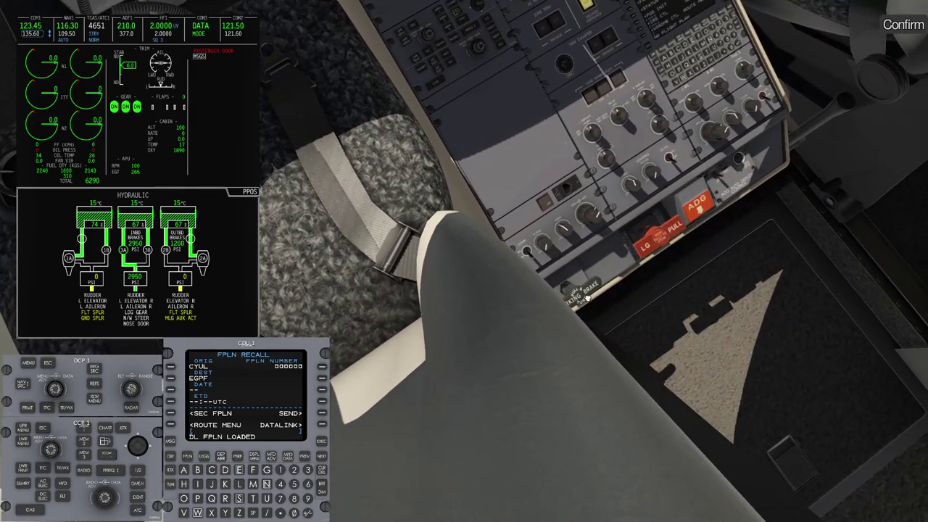
click(611, 285)
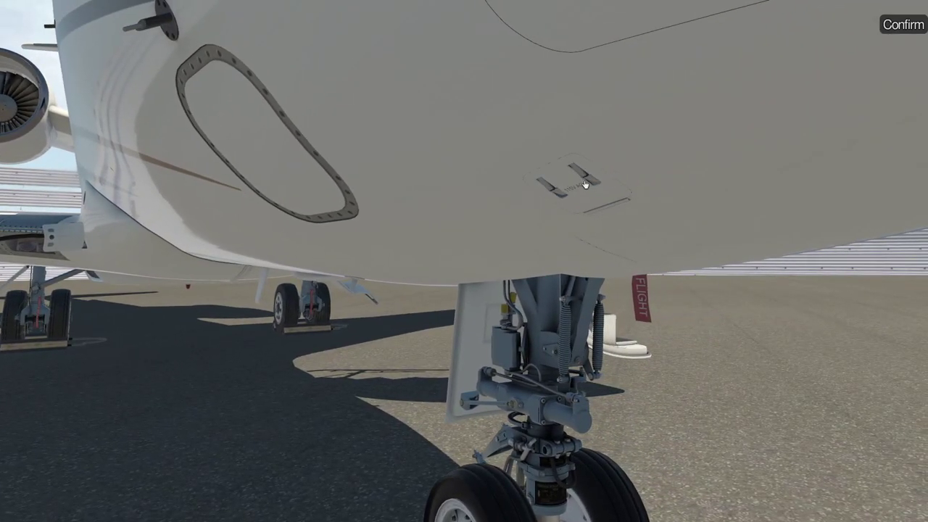
Close the nose gear door using the switch behind the exterior access panel, and remove the red-flagged pin from the main landing gear.
click(563, 174)
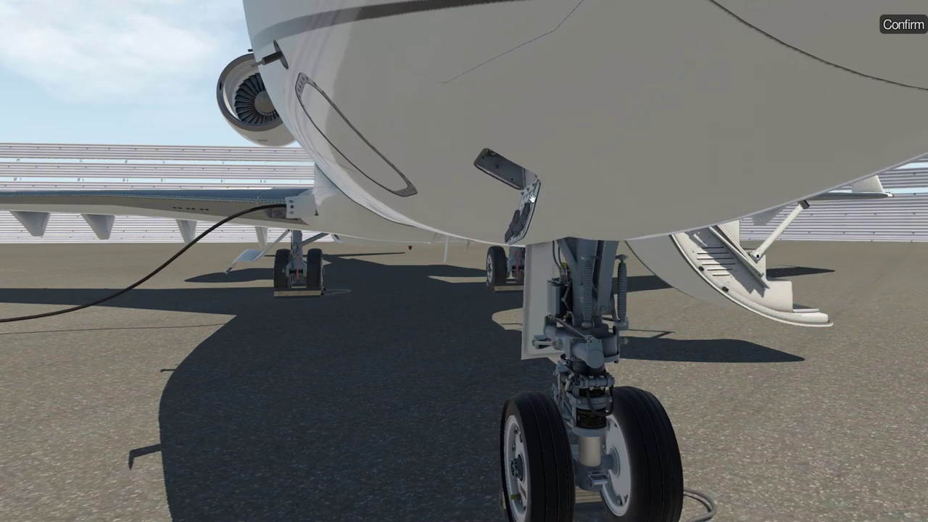
click(532, 198)
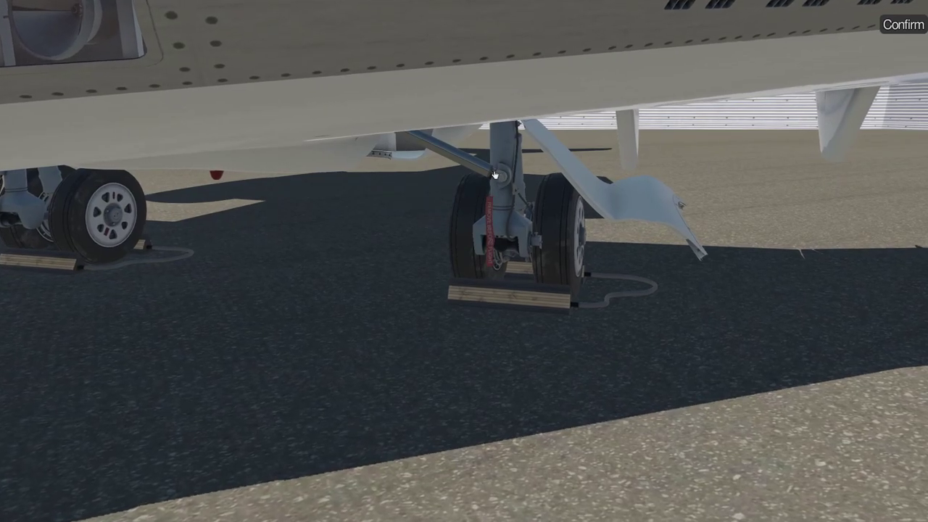
click(490, 194)
click(491, 193)
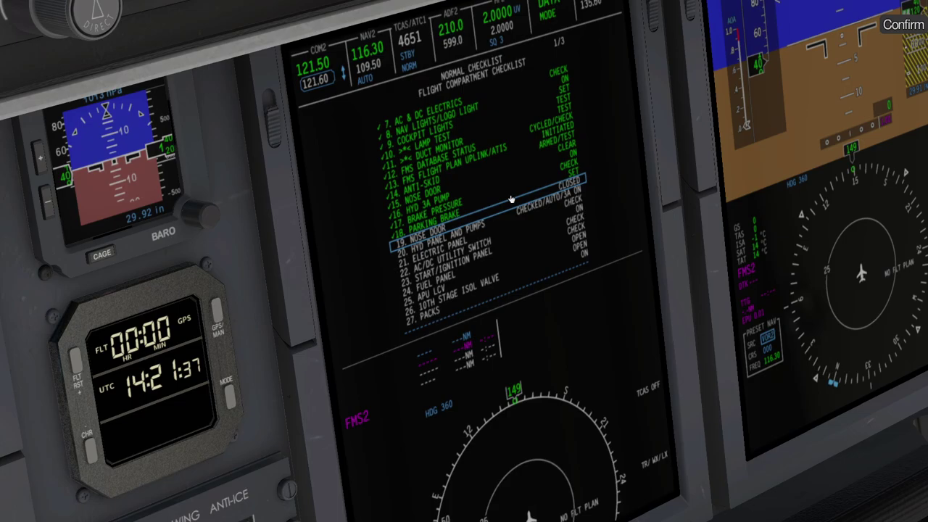
Test hydraulic pumps 1B and 2B in ON, return pumps 1B, 3B and 2B to AUTO, and set pump 3A to ON.
key(p)
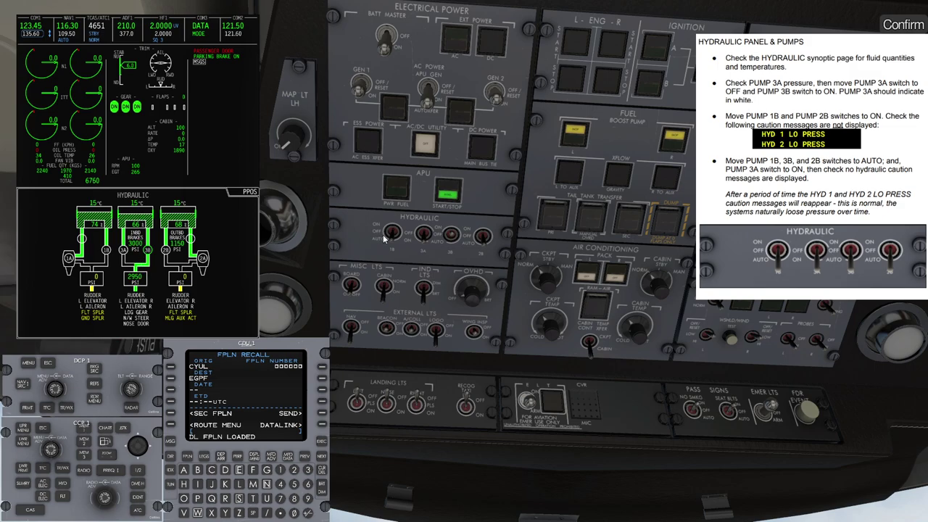
click(487, 242)
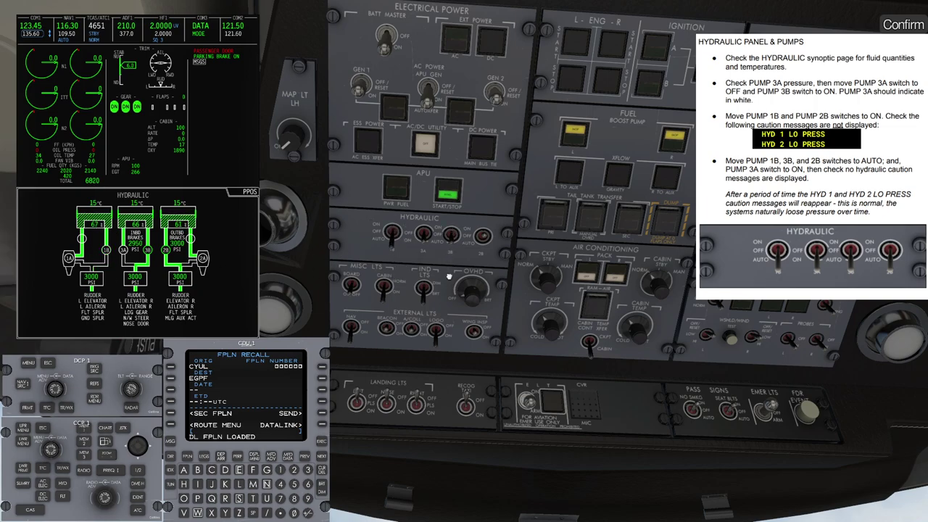
click(427, 243)
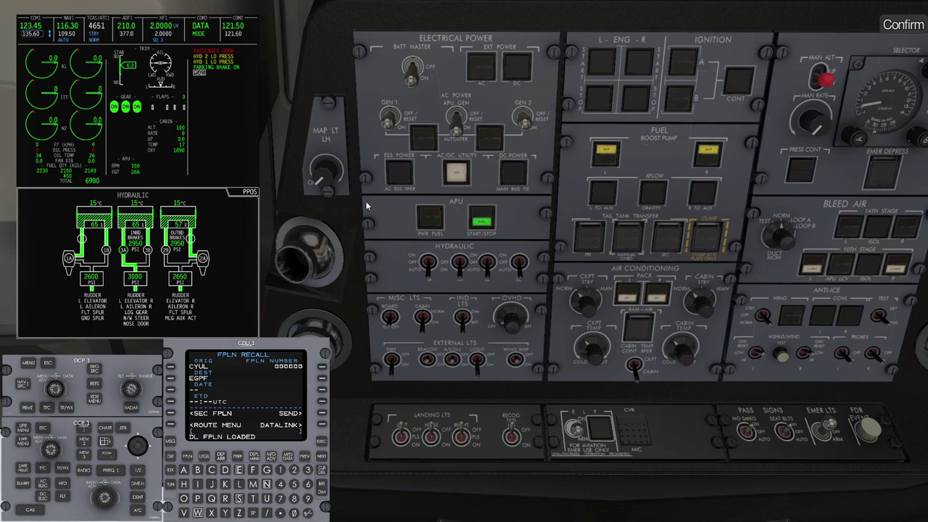
Switch on the AC/DC UTILITY buses and review the AC and DC ELECTRICAL synoptic pages before closing them.
click(39, 485)
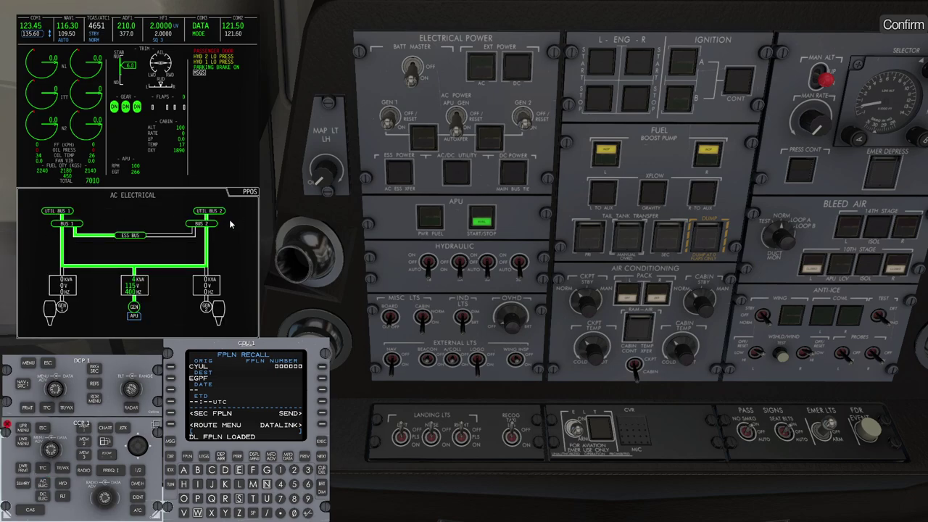
click(42, 497)
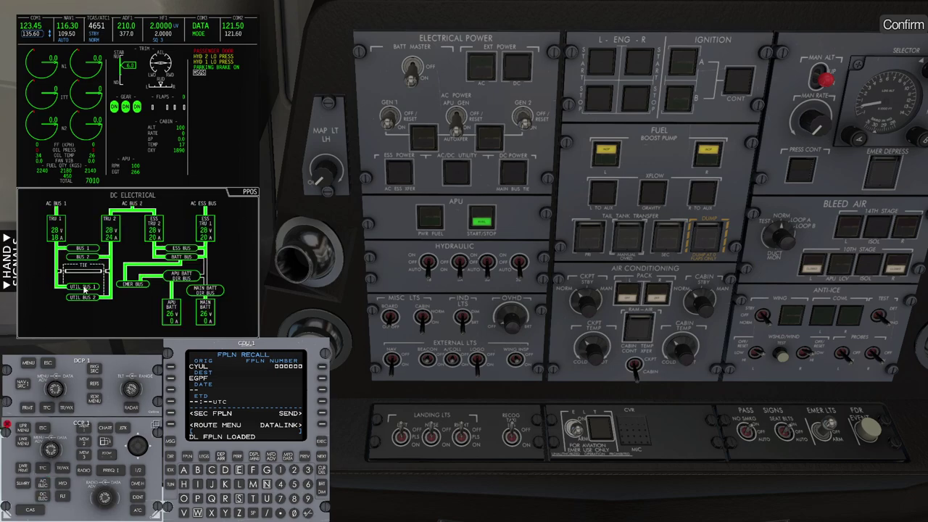
click(45, 498)
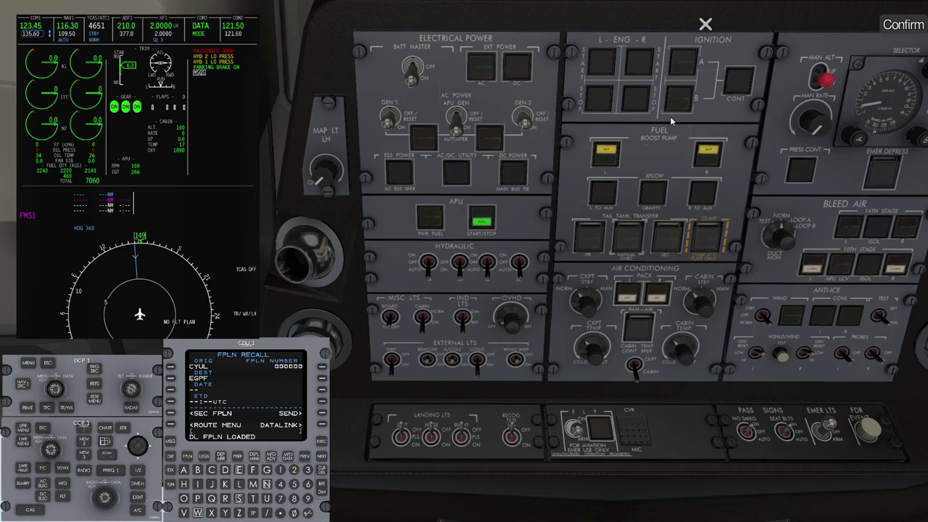
Check the start/ignition panel and run the fuel panel test, cycling the BOOST PUMP and XFLOW switchlights in and back out.
click(688, 114)
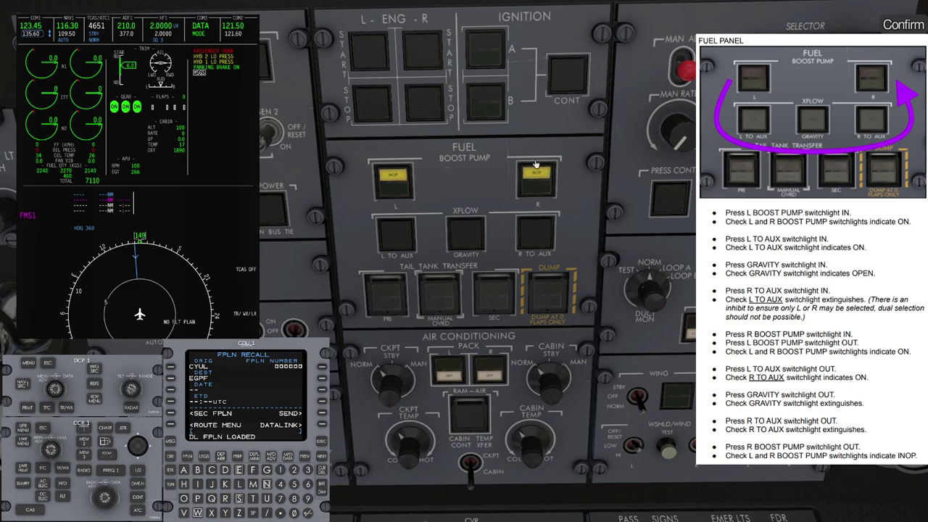
click(405, 186)
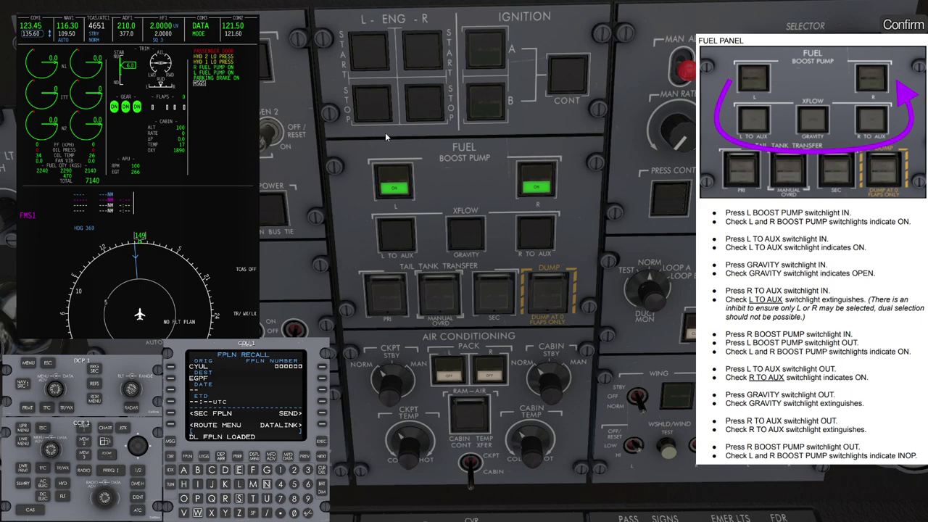
click(398, 236)
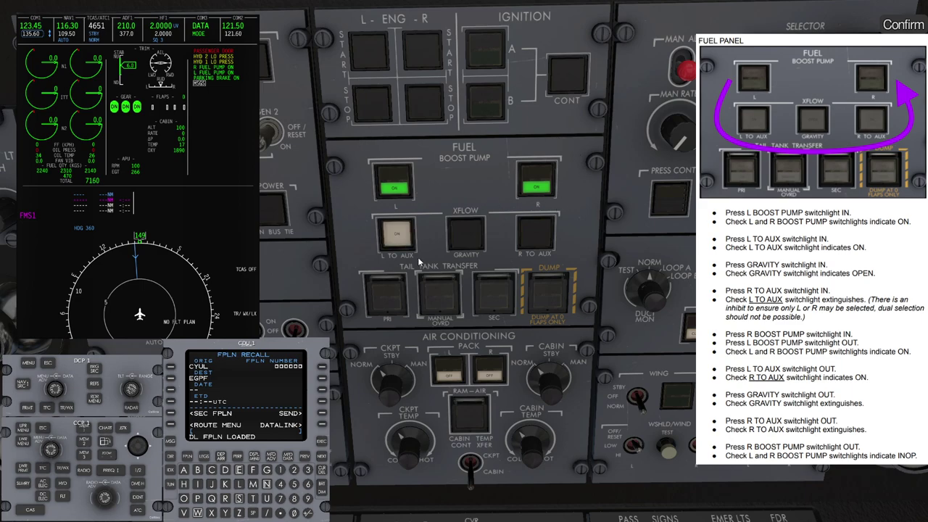
click(468, 266)
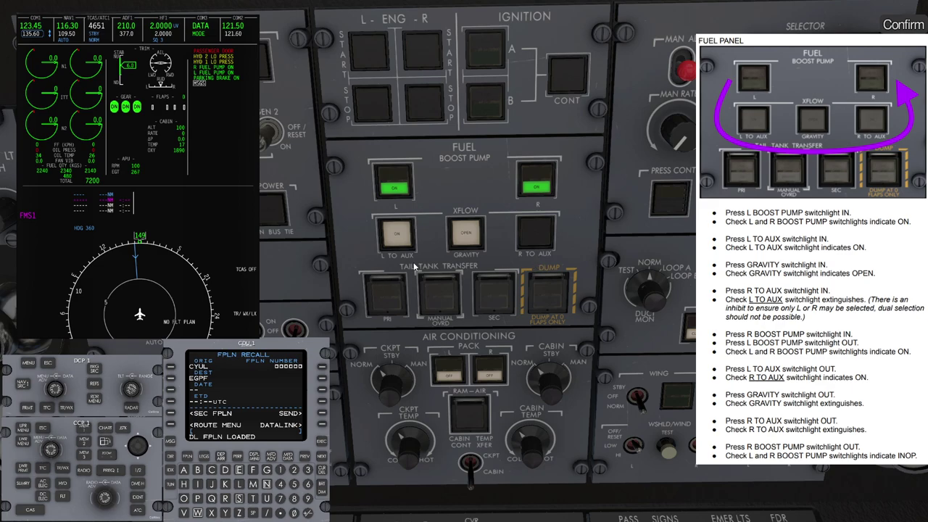
click(396, 232)
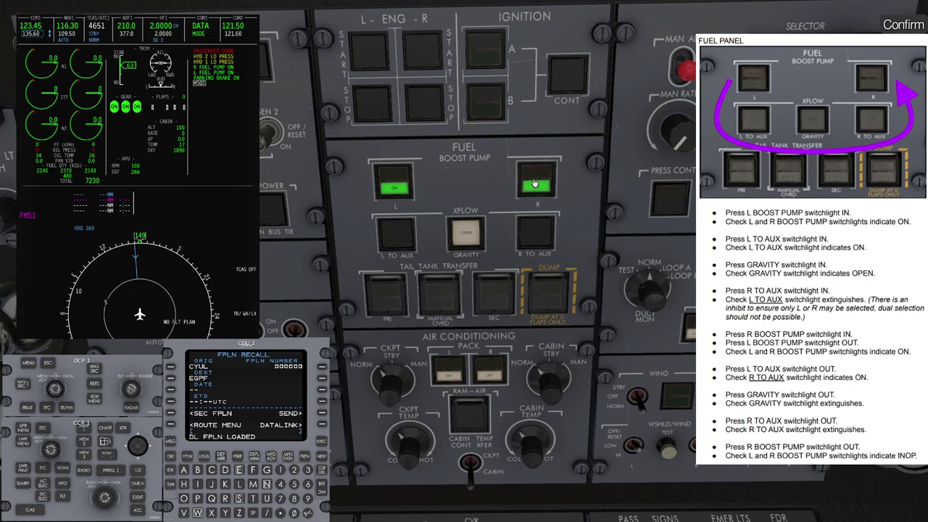
click(398, 236)
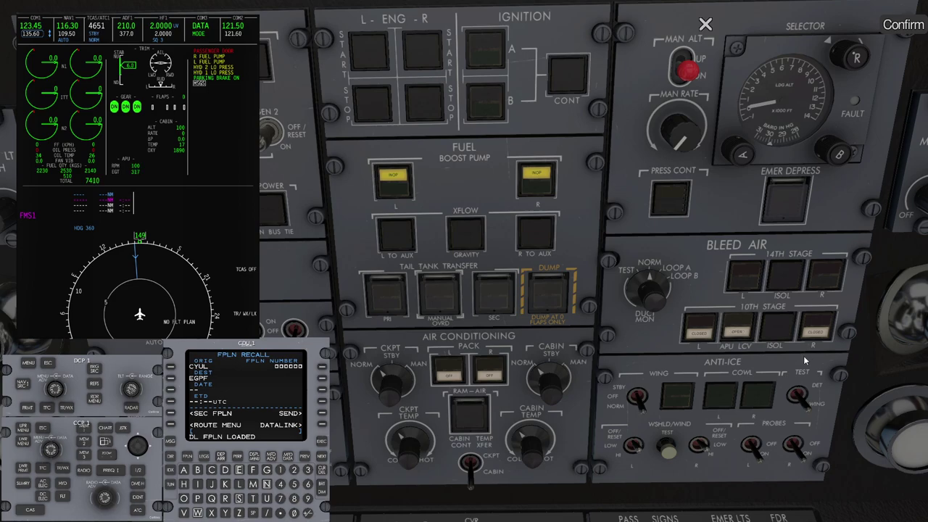
Open the 10TH STAGE ISOL bleed valve and switch on the L and R air conditioning packs.
click(776, 326)
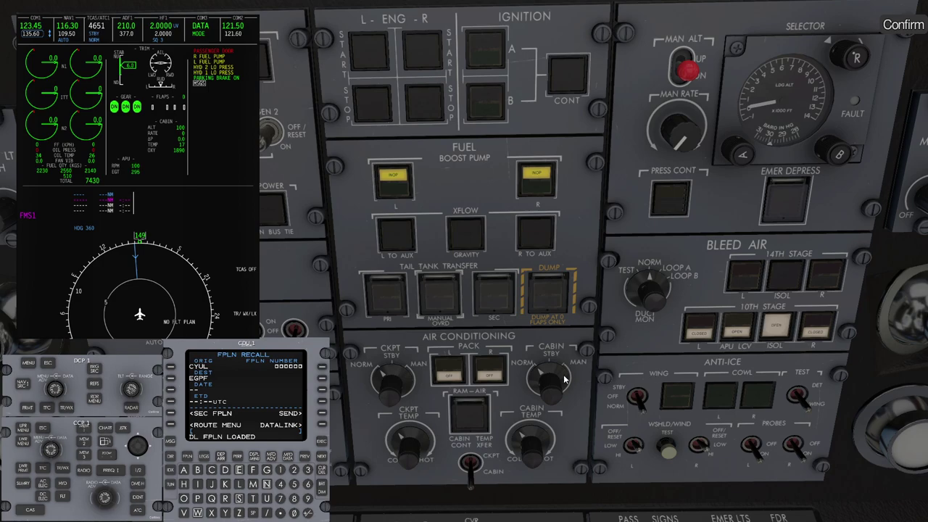
click(450, 371)
click(490, 373)
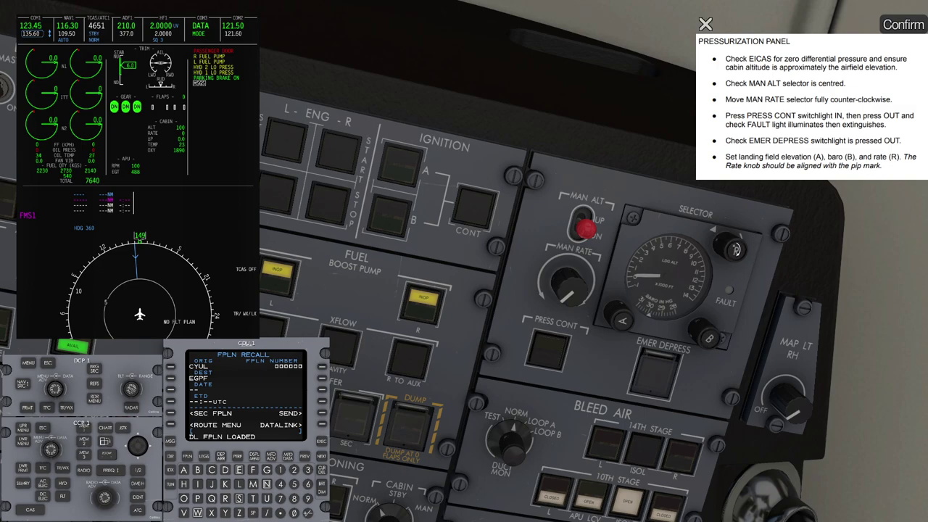
Test the pressurization controller by setting the PRESS CONT switchlight IN and back OUT, and check the bleed air panel.
click(554, 354)
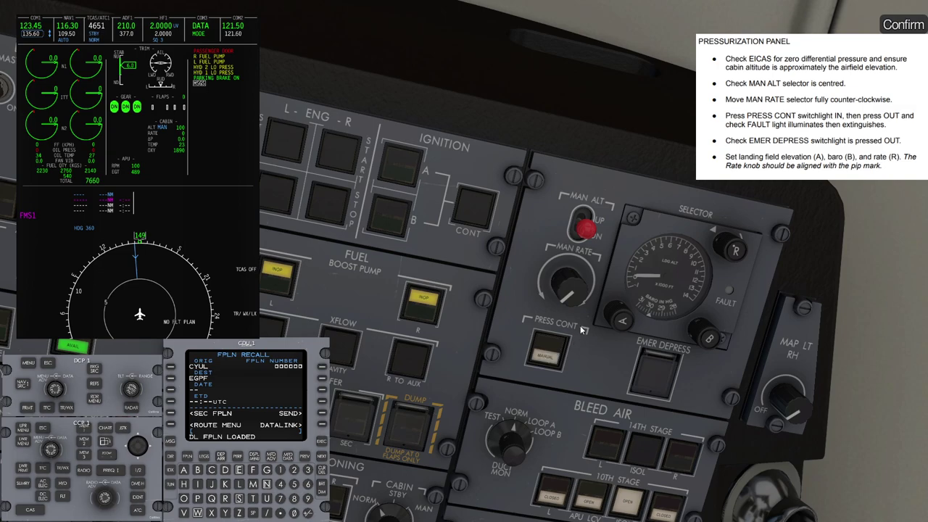
click(544, 358)
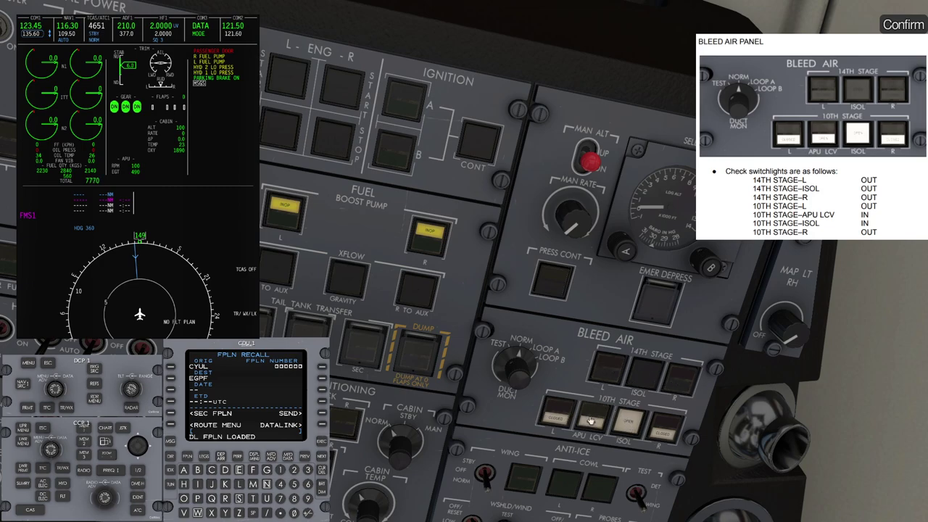
drag(492, 279, 488, 304)
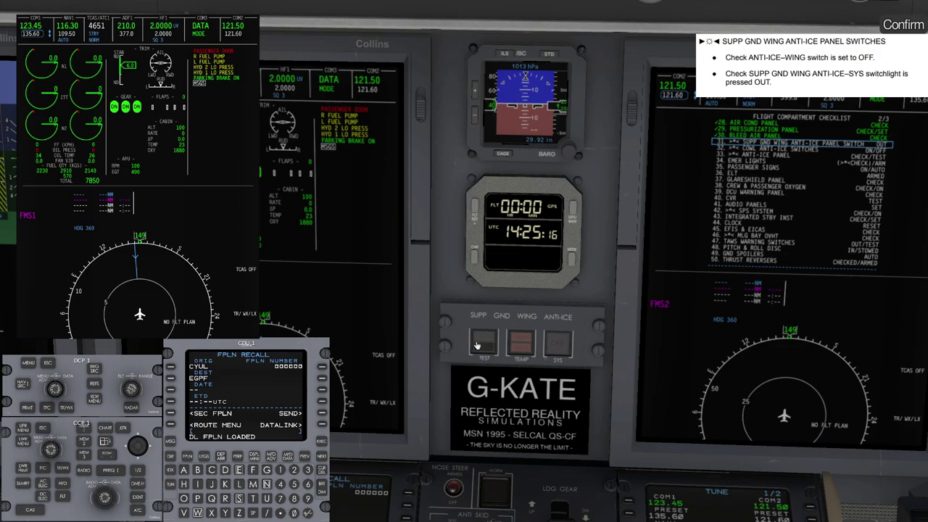
Test cowl anti-ice by setting the COWL L and COWL R switchlights IN and back OUT.
key(KP_8)
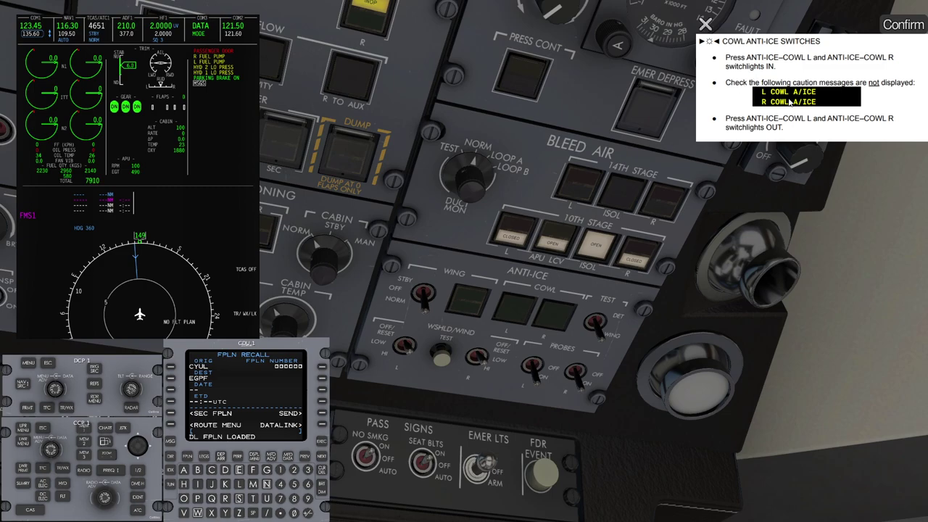
click(512, 305)
click(558, 310)
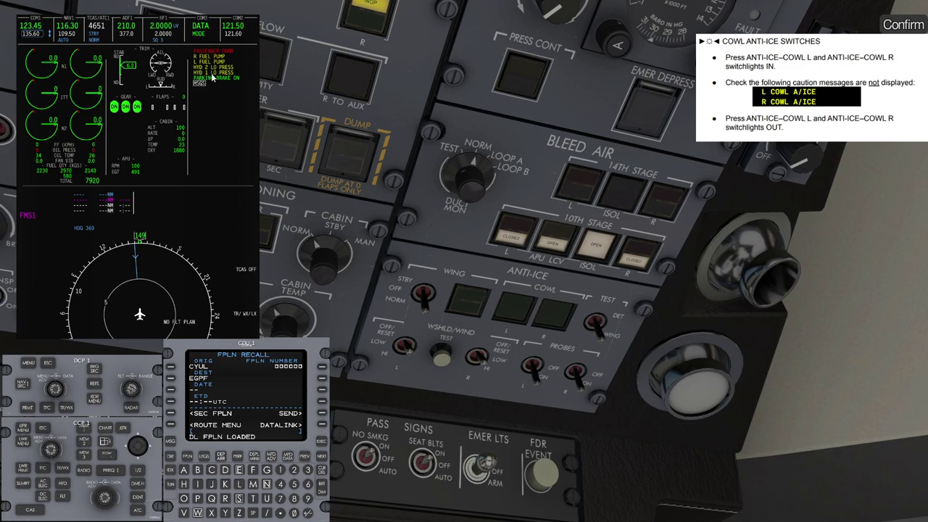
click(523, 309)
click(555, 319)
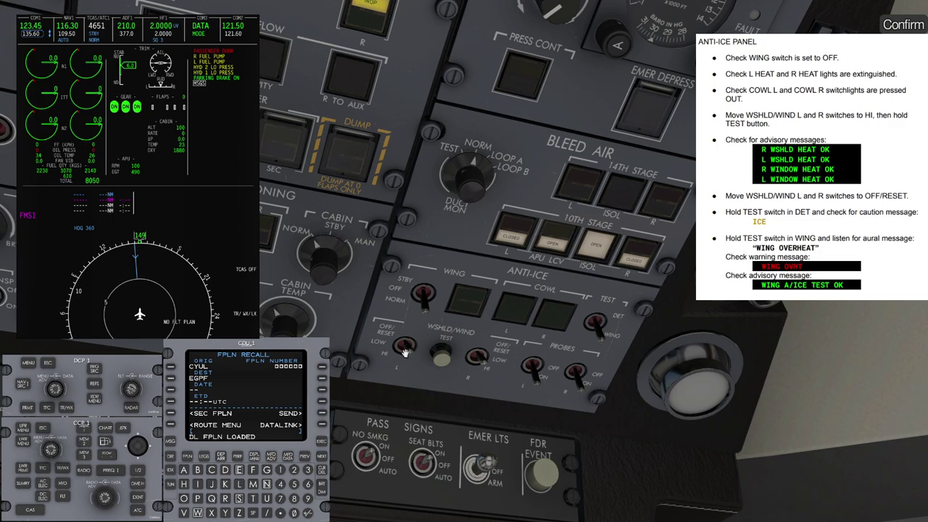
Test windshield and window heat with both WSHLD/WIND switches at HI, return them to OFF/RESET, and run the ice detector test in DET.
click(436, 382)
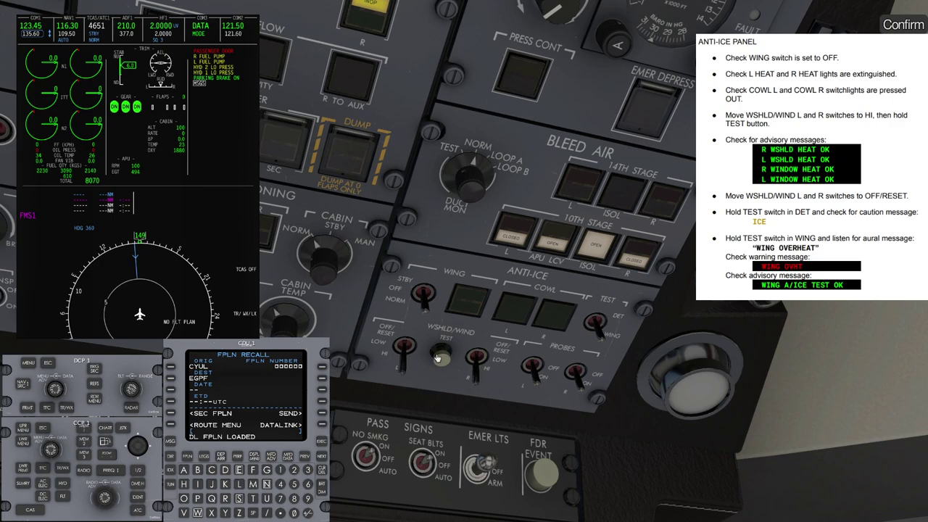
click(440, 357)
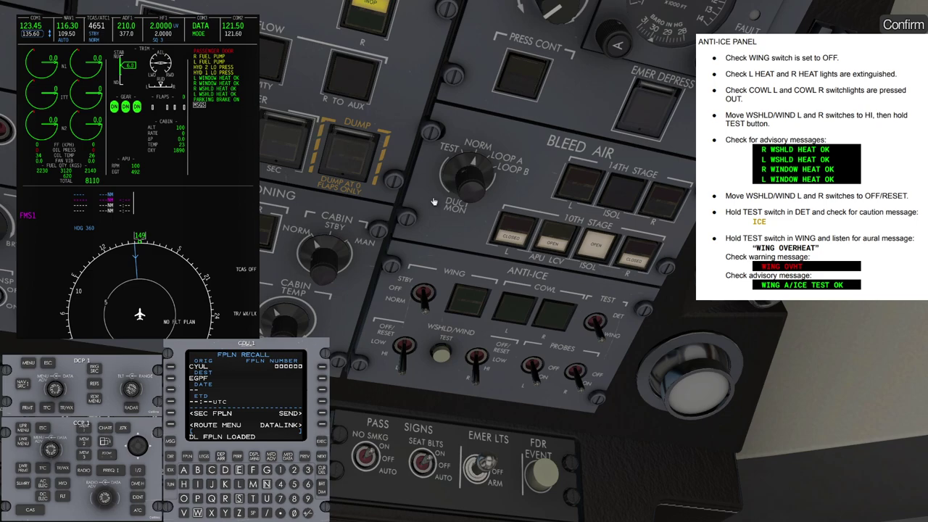
click(445, 330)
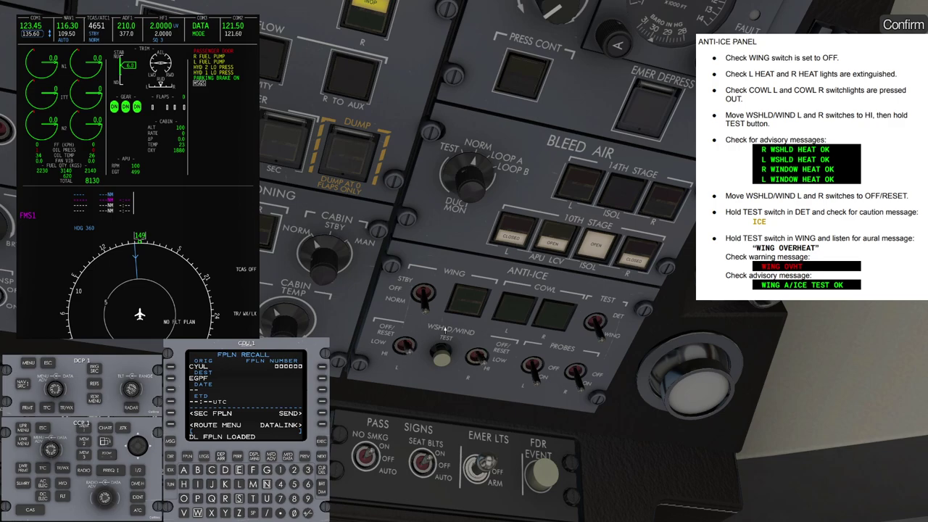
click(604, 329)
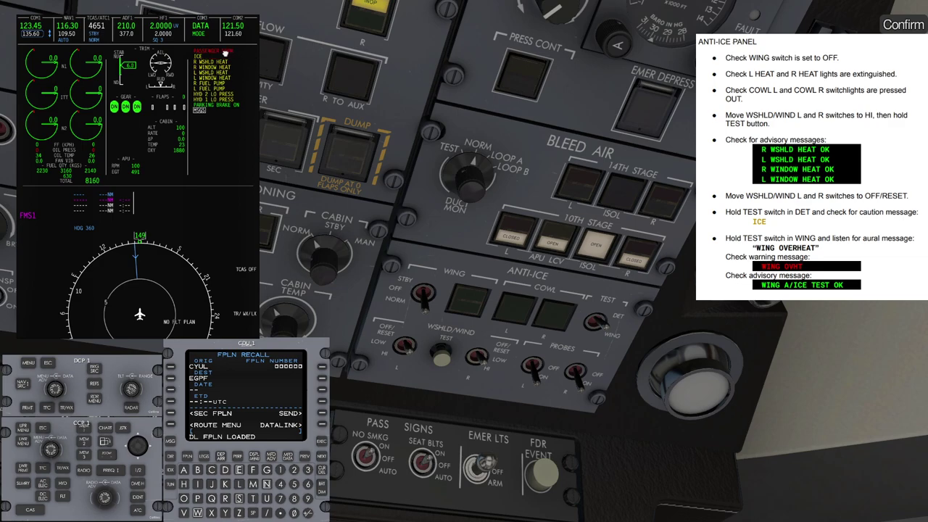
click(599, 326)
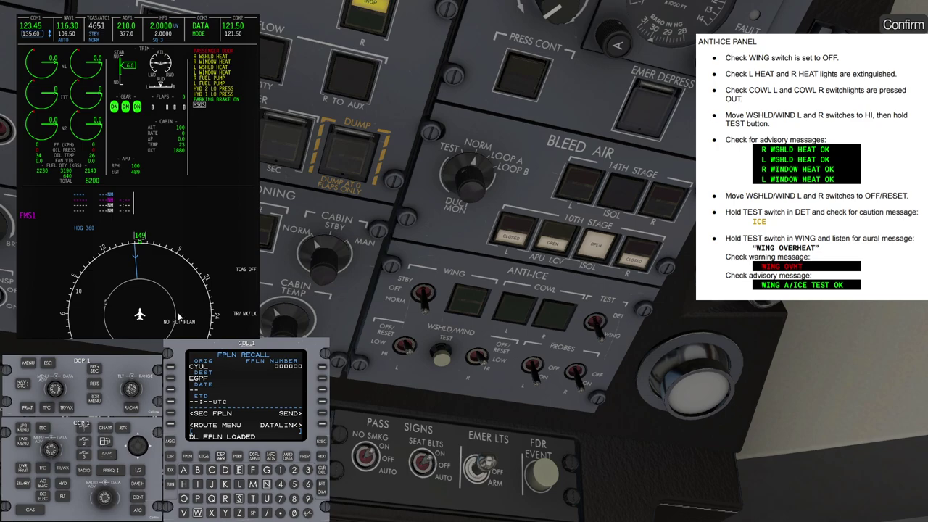
Redisplay the CAS messages and test the emergency lights by setting EMER LTS to ON and then ARM.
click(27, 512)
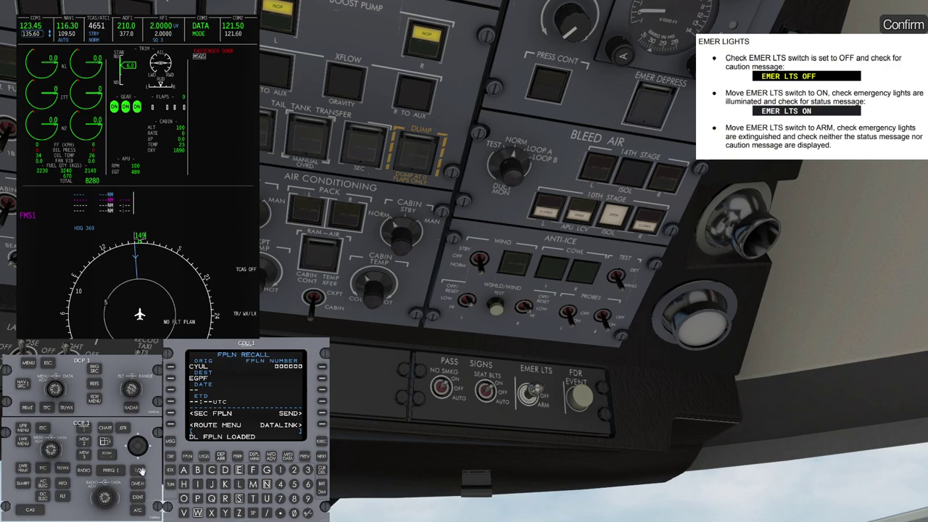
click(41, 511)
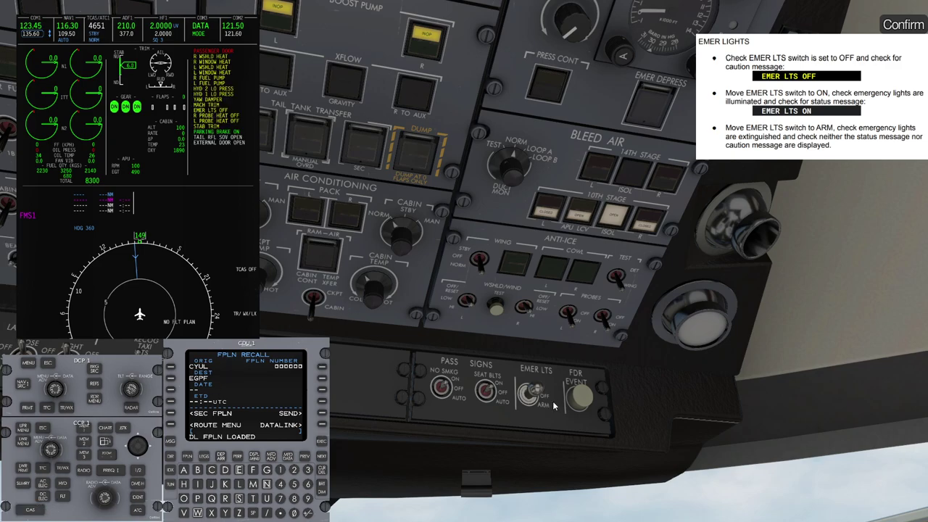
drag(551, 406, 553, 325)
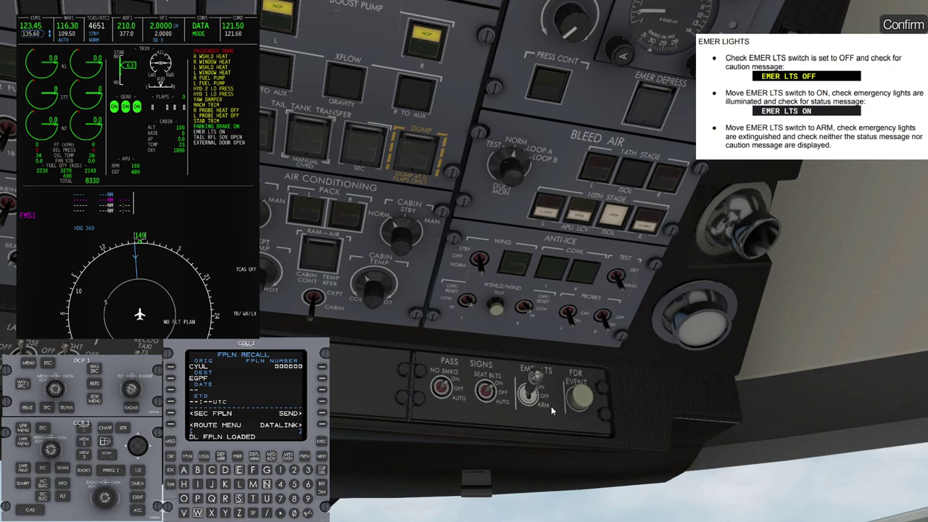
drag(538, 384, 551, 485)
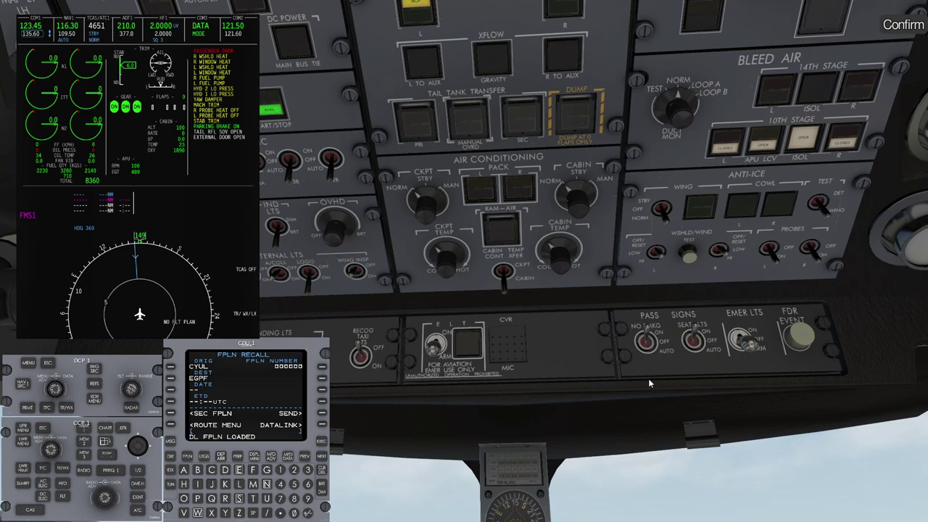
Look over the landing light, ELT and passenger sign switches, and cancel the master caution on the pilot's glareshield.
drag(659, 392, 632, 408)
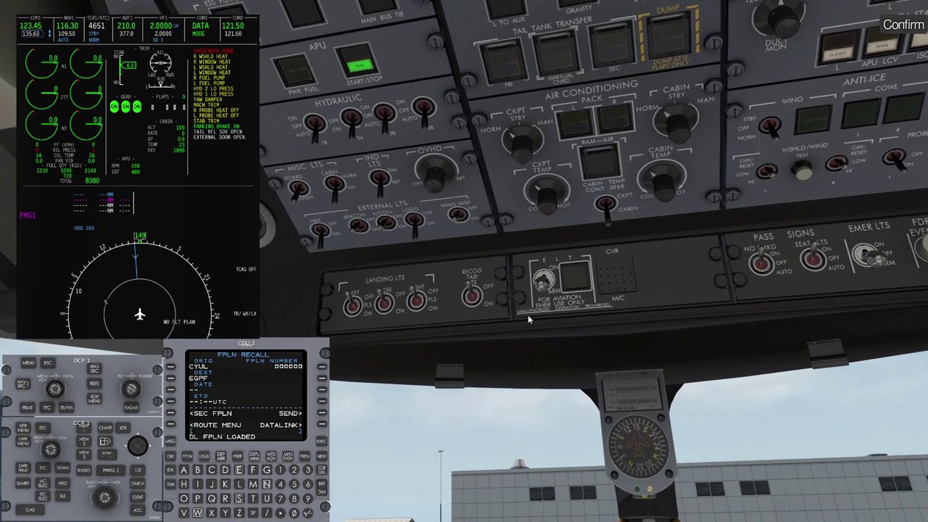
drag(515, 321, 508, 276)
scroll(498, 287, down, 5)
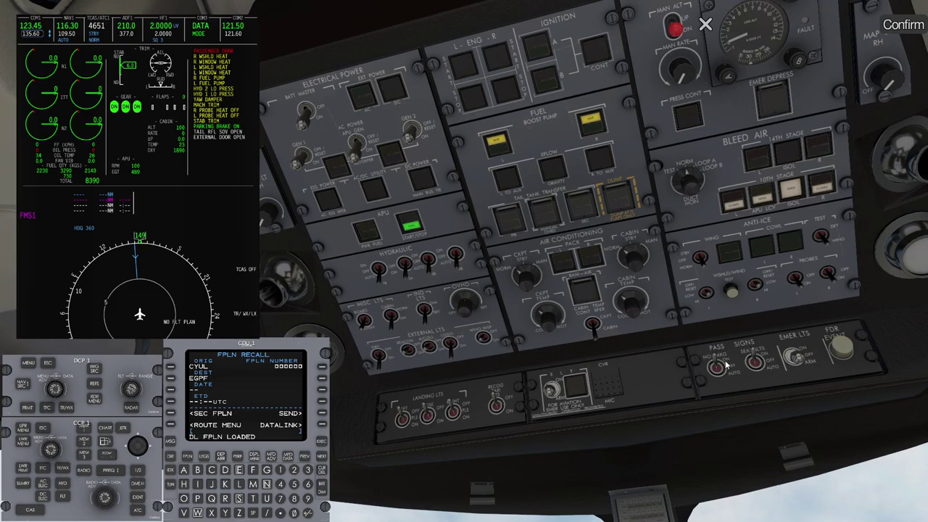
key(KP_1)
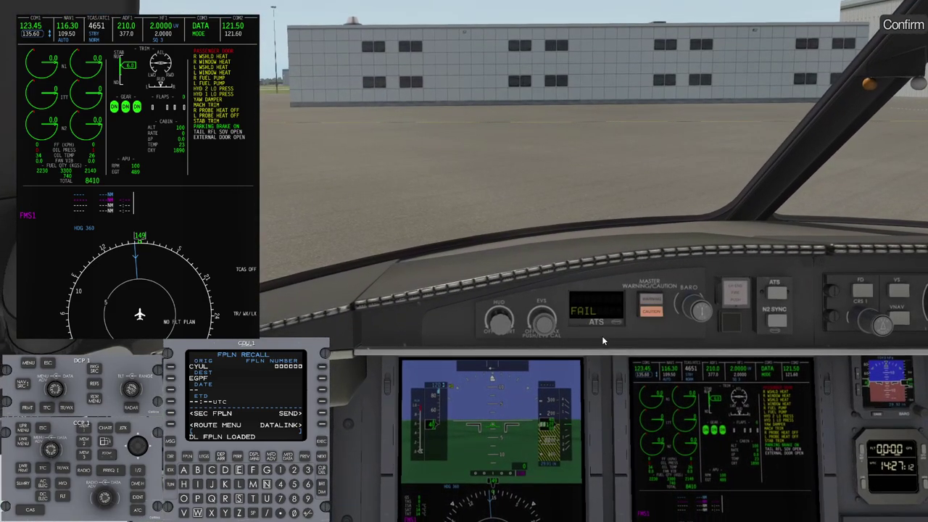
drag(602, 336, 627, 360)
drag(453, 205, 485, 238)
key(shift+1)
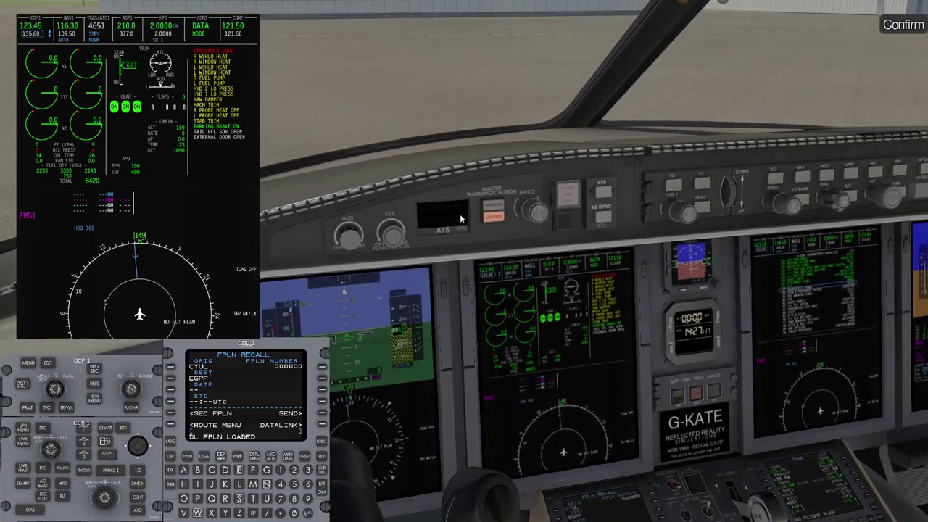
click(488, 216)
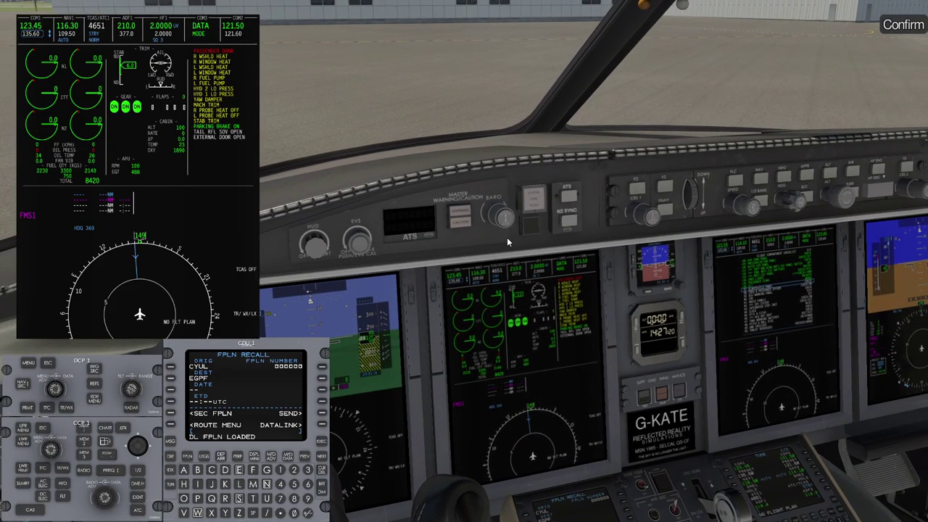
Operate the AP DISC switch on the glareshield and back, and inspect the audio warning and passenger oxygen panels.
scroll(506, 237, down, 4)
drag(507, 237, 590, 228)
scroll(556, 237, up, 5)
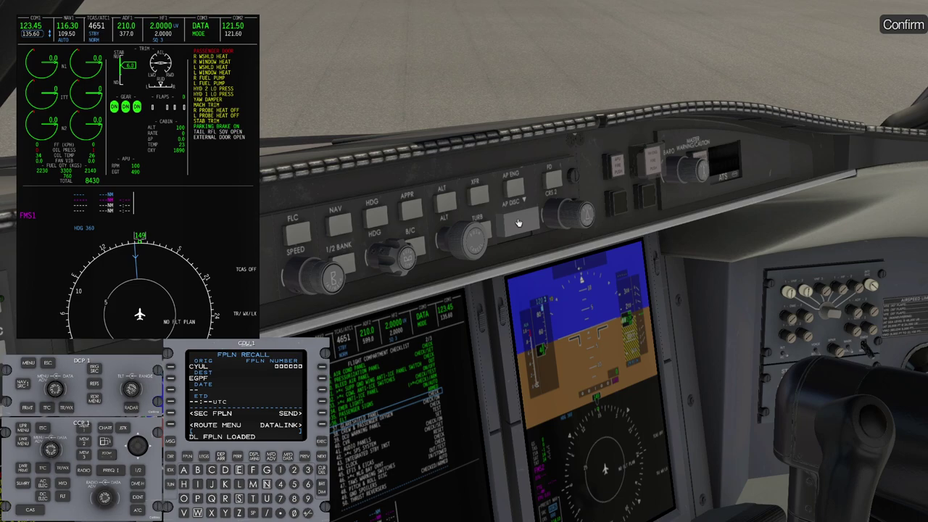
click(519, 222)
click(520, 228)
key(q)
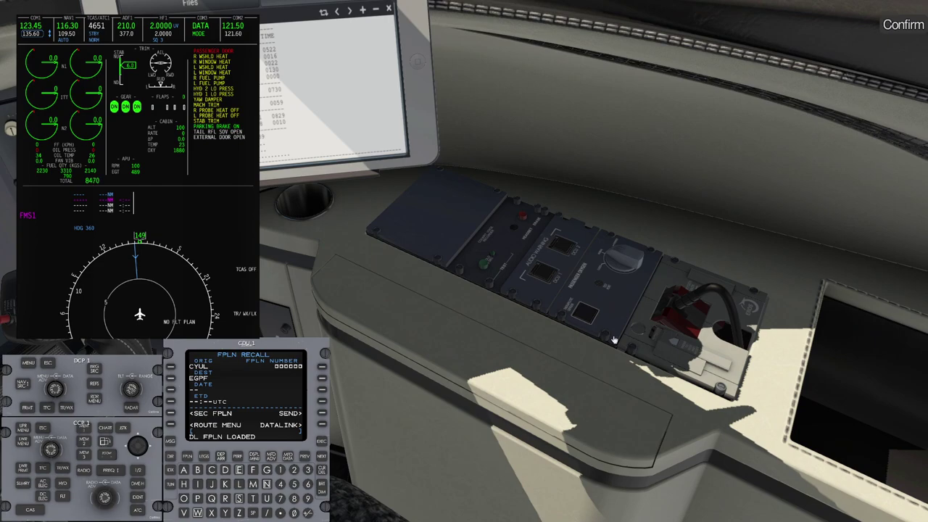
scroll(533, 342, up, 5)
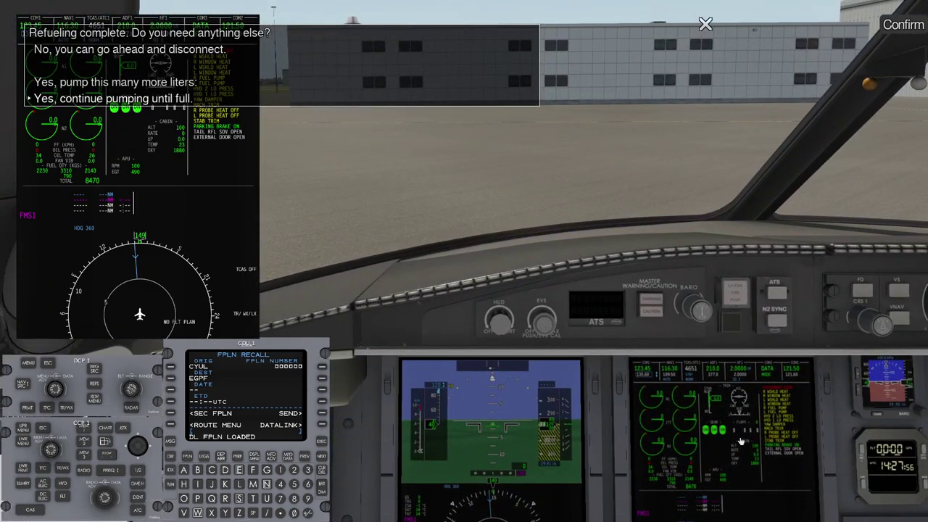
Check the block fuel on the flight plan, tell the fueler to disconnect, and sign the fuel order invoice.
key(KP_1)
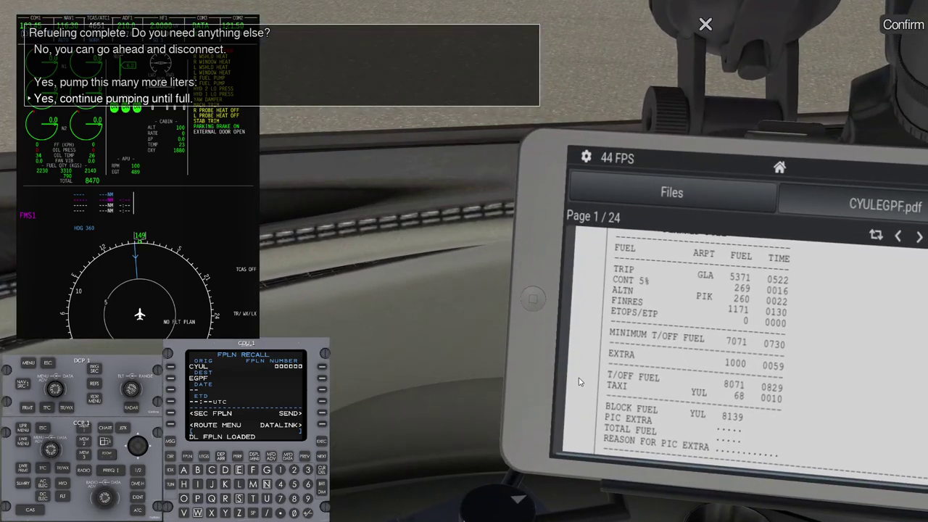
key(KP_0)
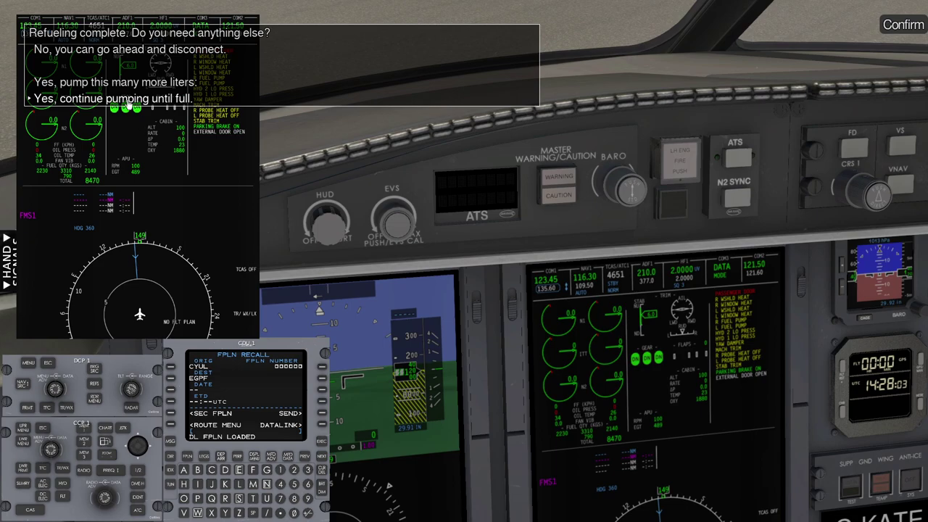
click(131, 87)
click(141, 51)
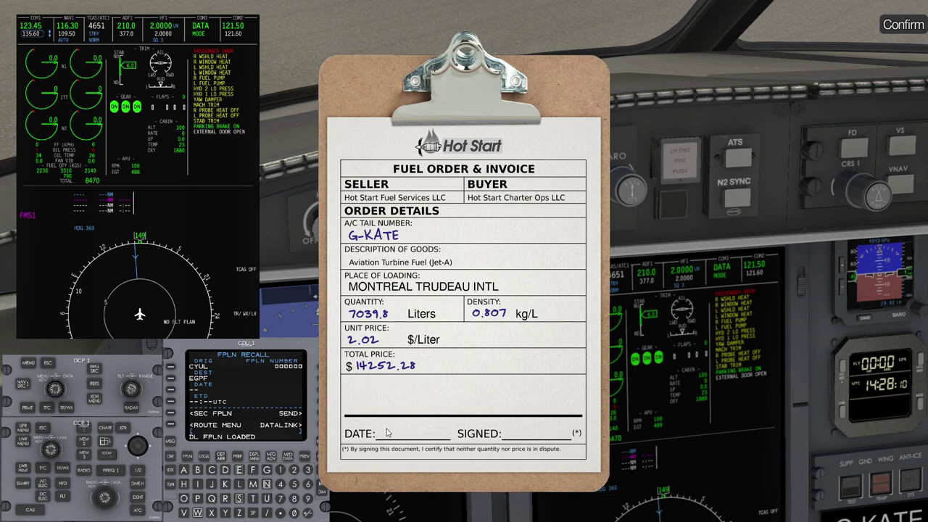
drag(526, 432, 567, 429)
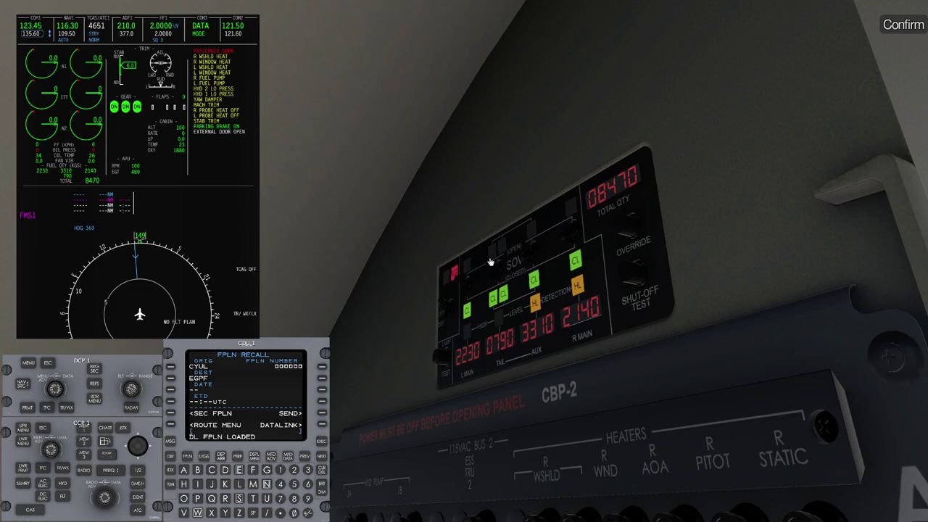
Switch off the power on the refuel panel above CBP-2 and return to the pilot's view.
click(444, 310)
scroll(472, 297, up, 5)
scroll(500, 270, down, 4)
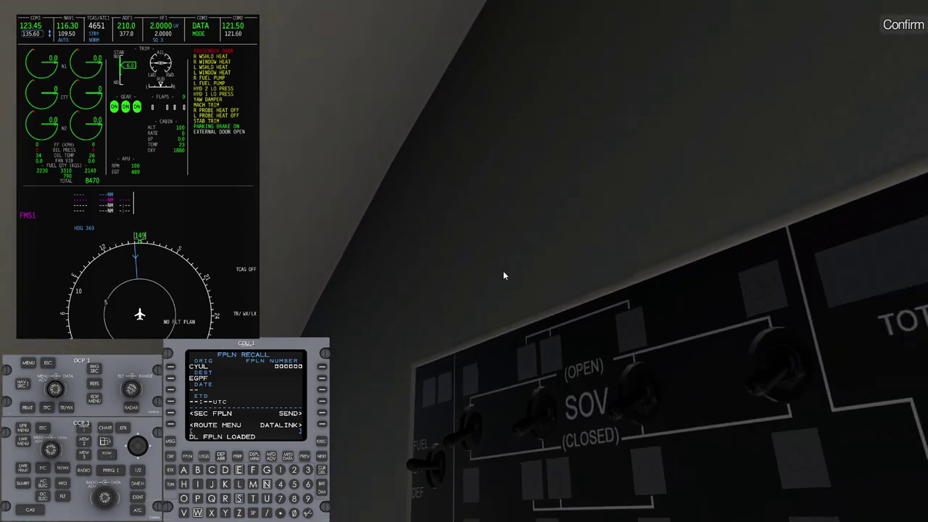
scroll(513, 258, down, 4)
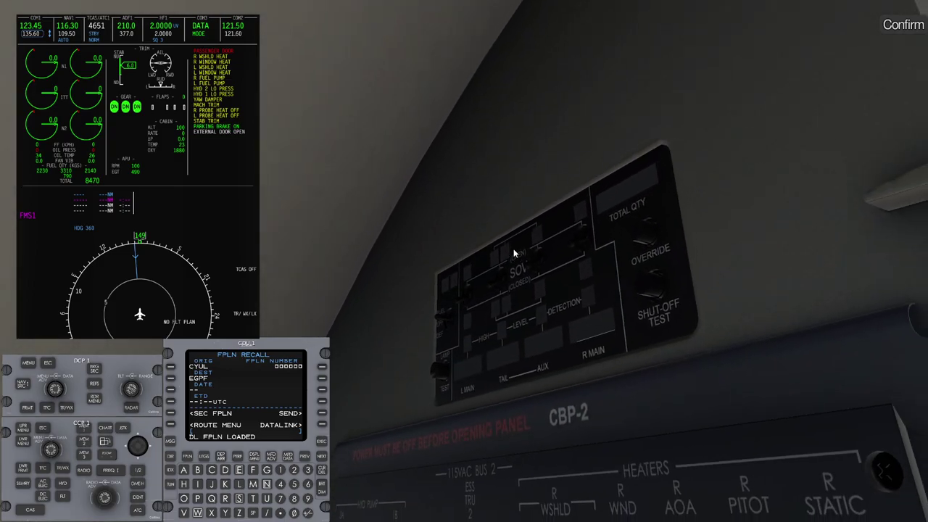
key(shift+9)
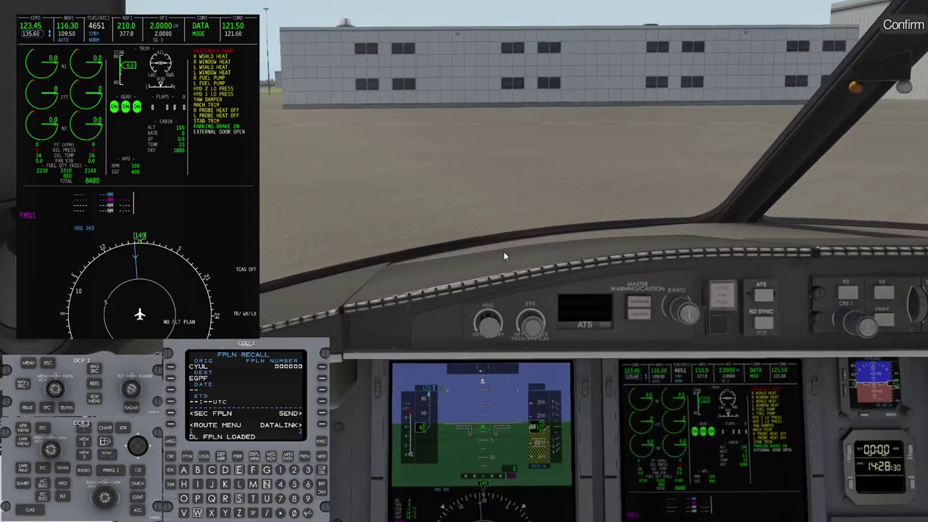
Examine the audio warning and passenger oxygen panels on the side console and the pilot and co-pilot audio control panels.
key(KP_6)
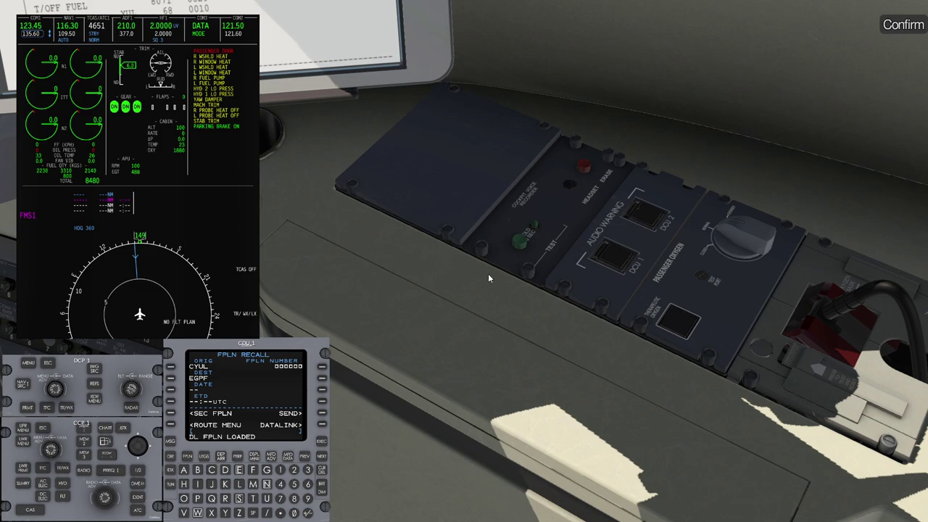
drag(609, 264, 563, 245)
key(w)
click(404, 71)
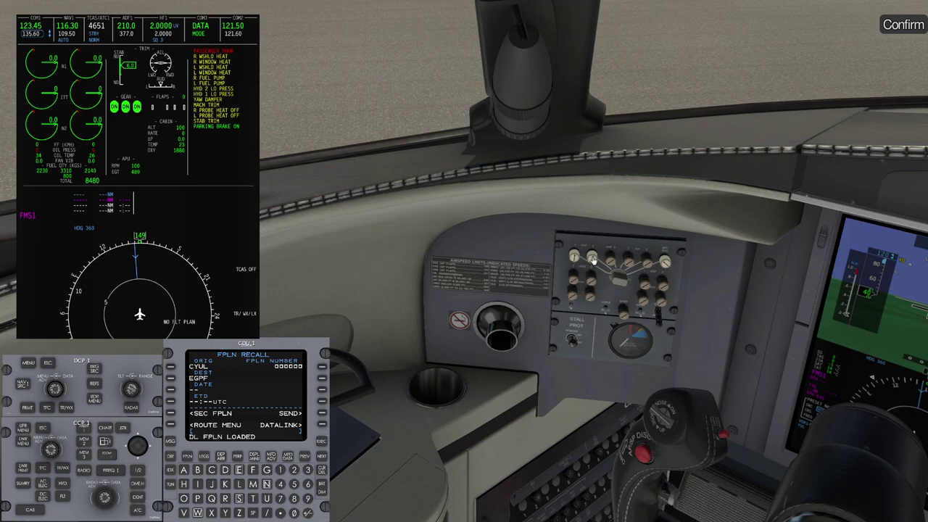
drag(538, 307, 760, 285)
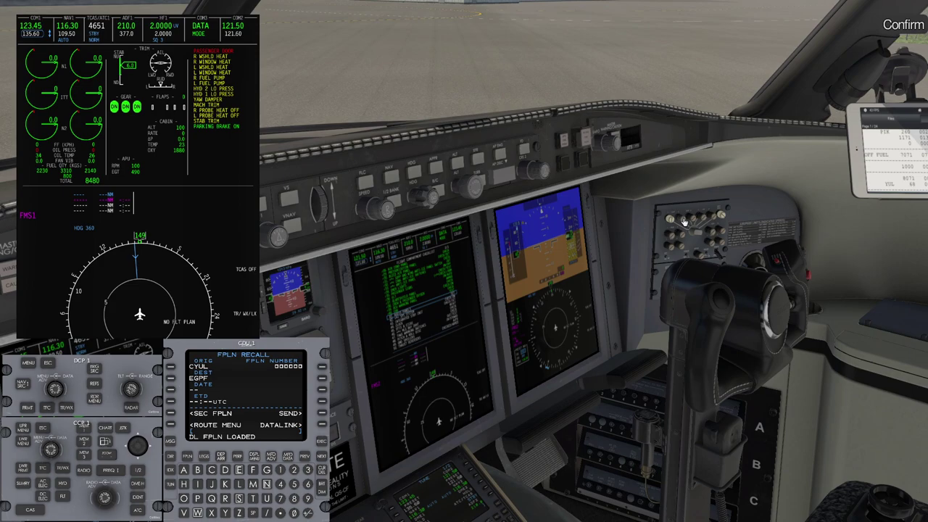
drag(680, 220, 520, 264)
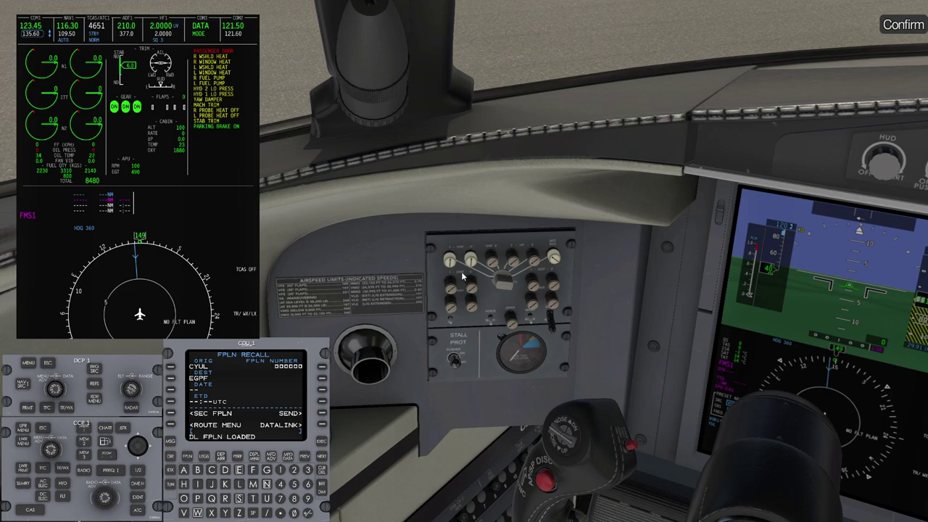
drag(461, 271, 644, 267)
Hide the pop-up displays and check the transmit selector on the pilot's audio control panel.
key(Escape)
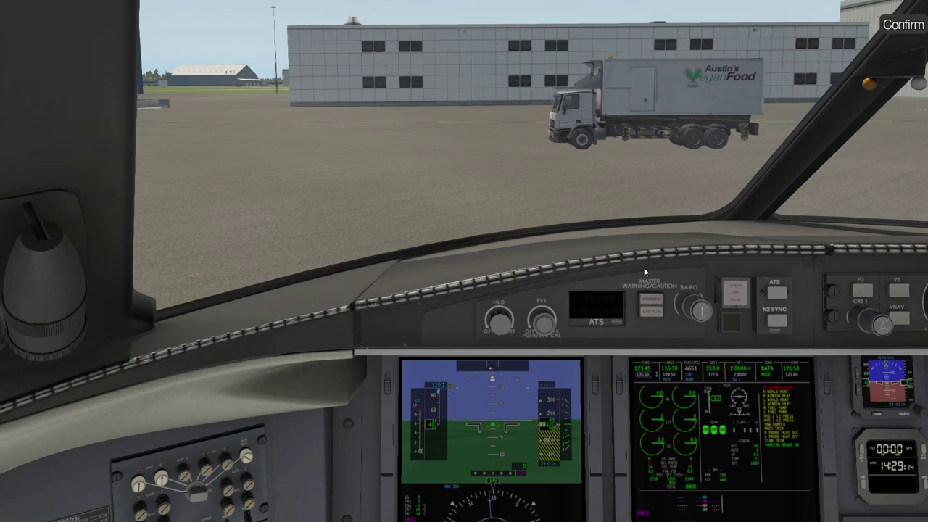
key(KP_2)
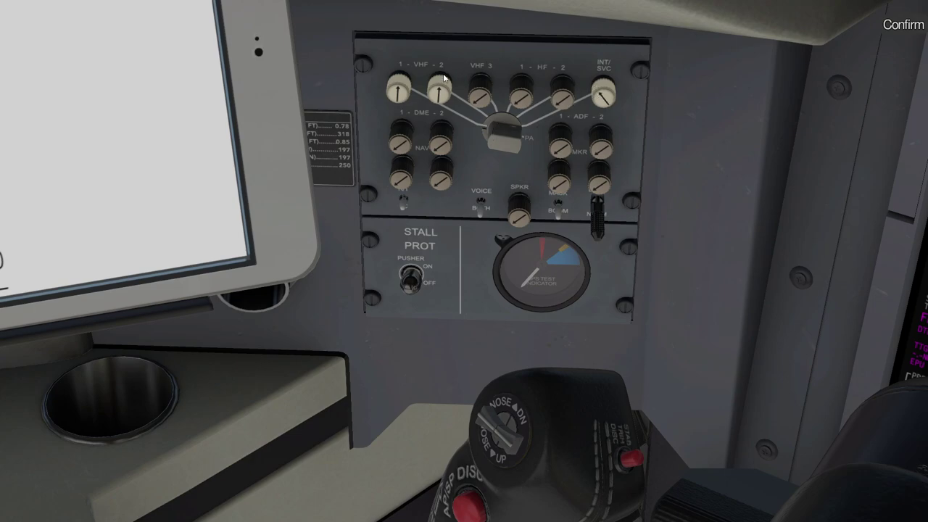
click(502, 128)
click(510, 134)
key(KP_0)
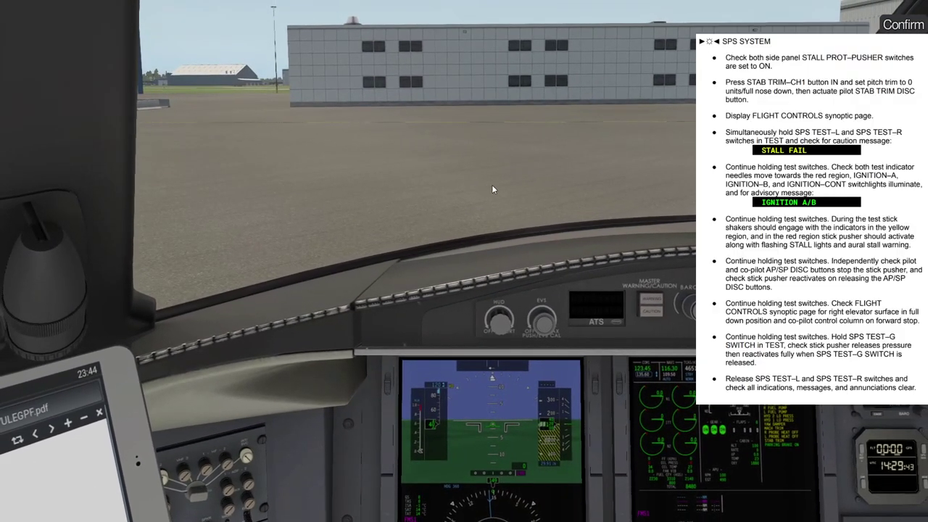
Bring back the pop-up displays and show the FLIGHT CONTROLS synoptic page for the SPS test.
drag(492, 187, 501, 220)
key(KP_2)
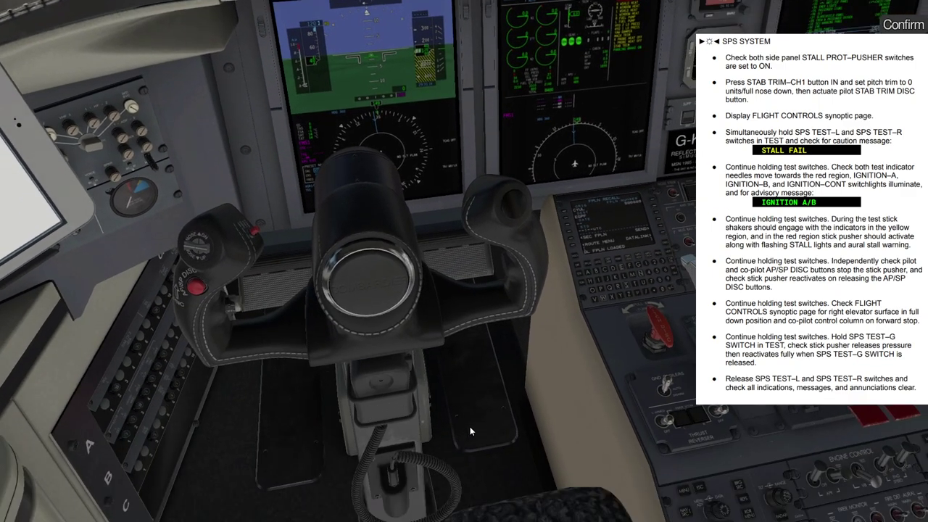
key(w)
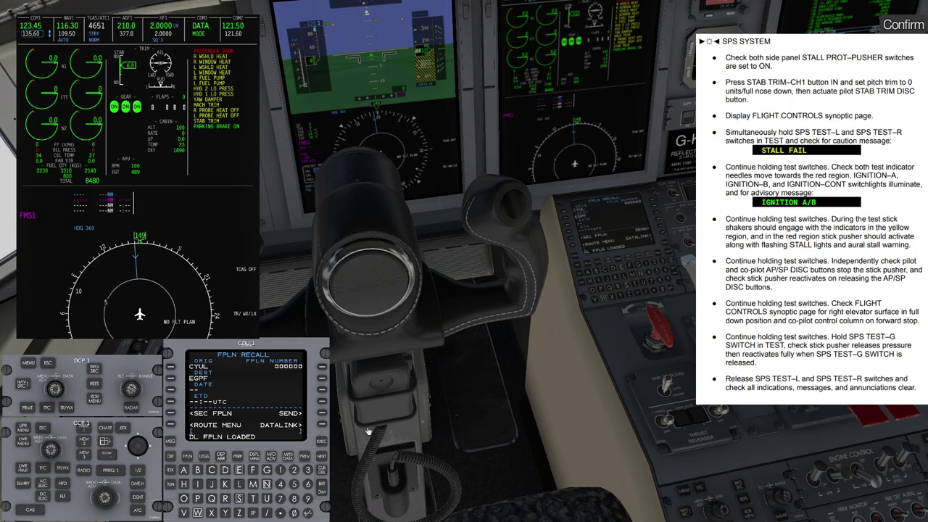
click(63, 496)
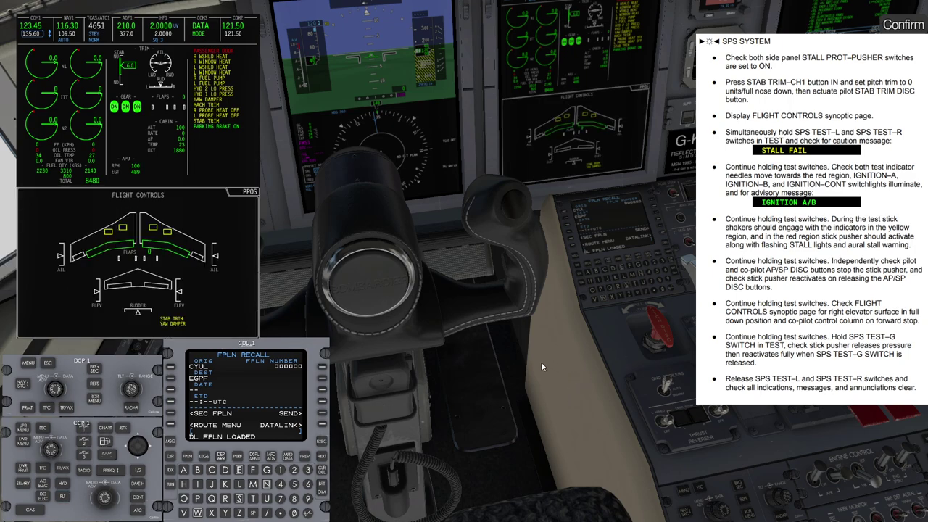
Engage STAB TRIM CH1, run the pitch trim to 0 units nose down, and disconnect it with the pilot's STAB TRIM DISC.
drag(568, 388, 539, 362)
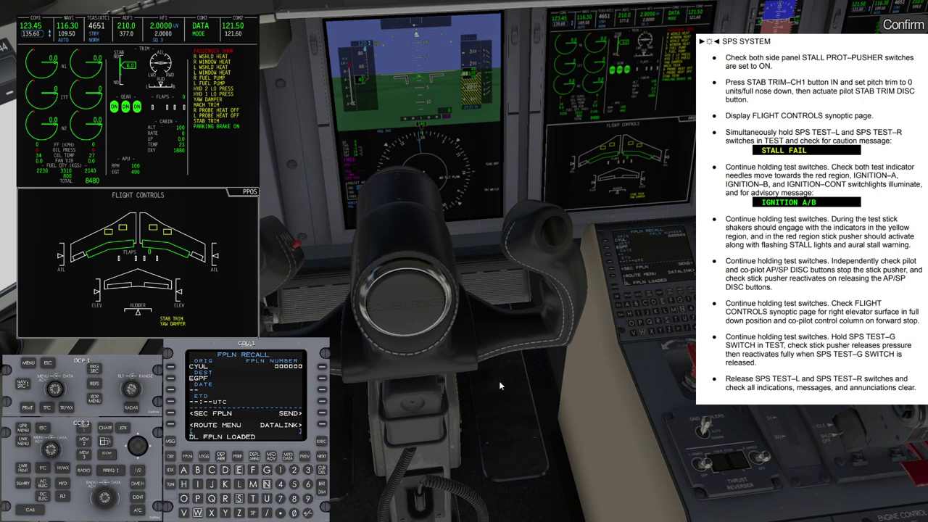
drag(527, 405, 506, 405)
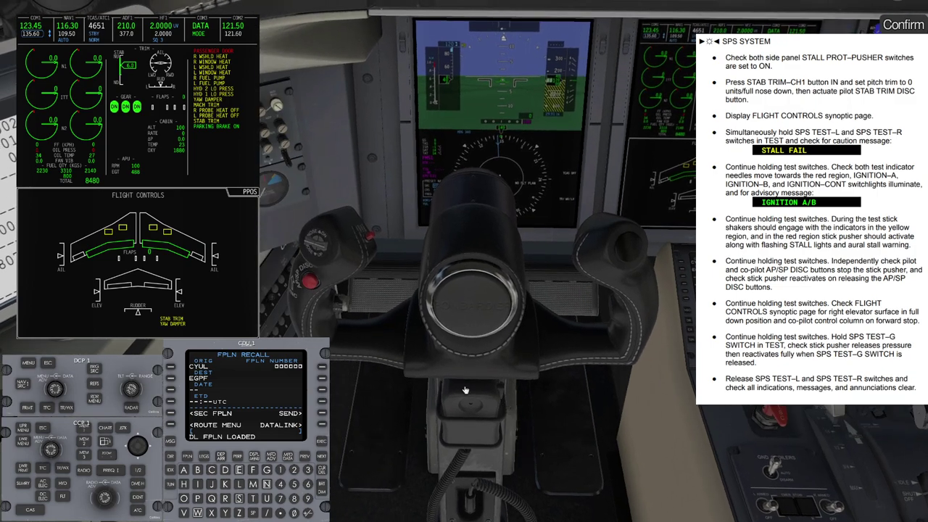
drag(458, 430, 589, 443)
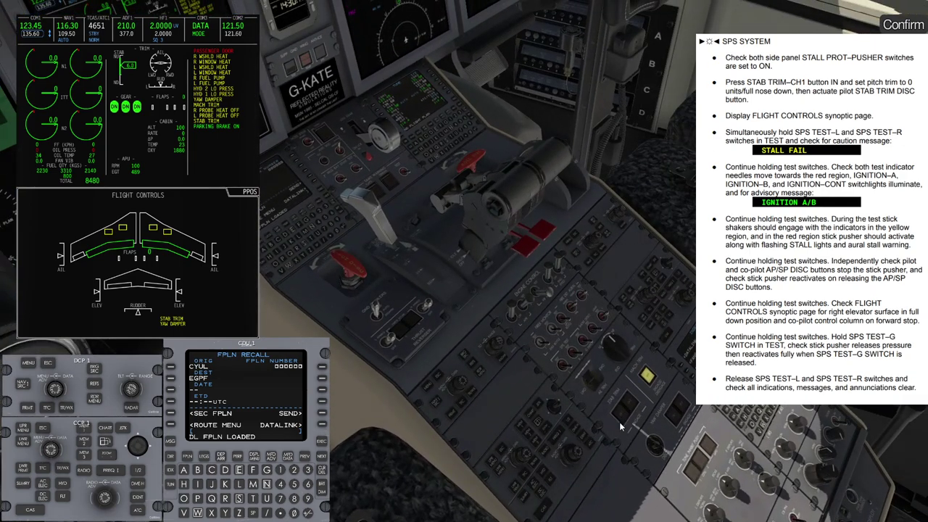
drag(622, 442, 467, 429)
key(bracketleft)
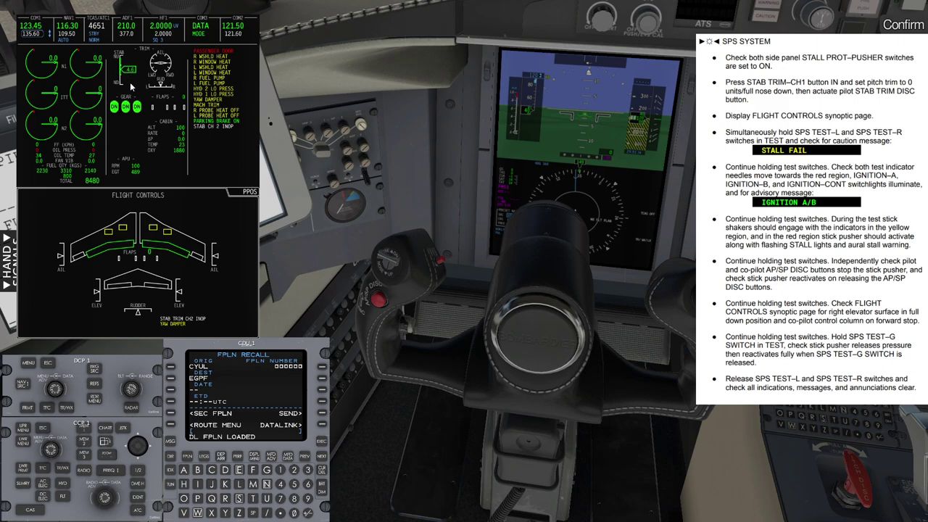
drag(366, 234, 374, 237)
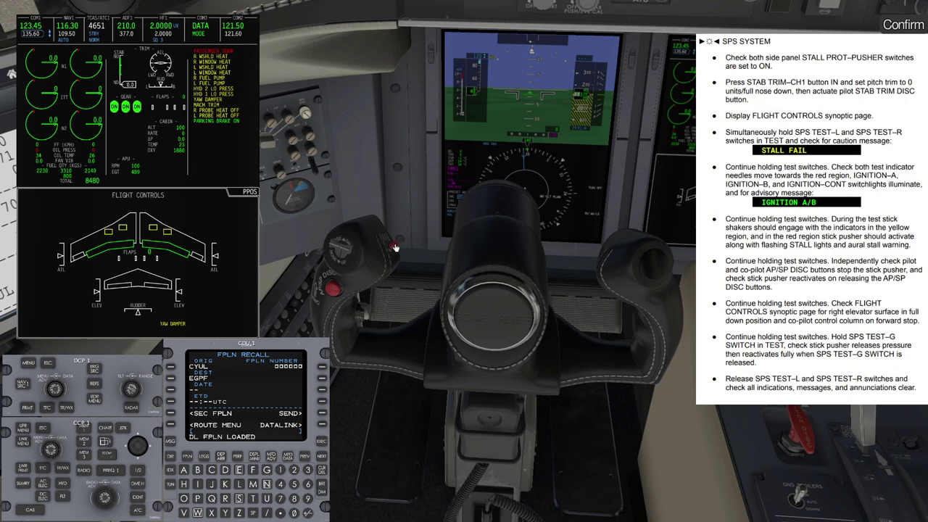
click(396, 247)
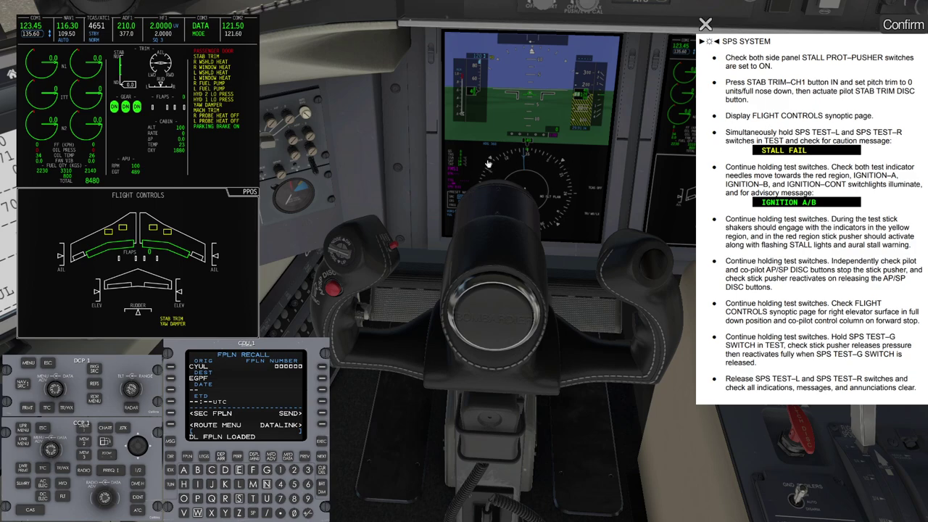
Check the integrated standby instrument's altimeter setting and the clock, and confirm both checklist items.
drag(488, 164, 503, 169)
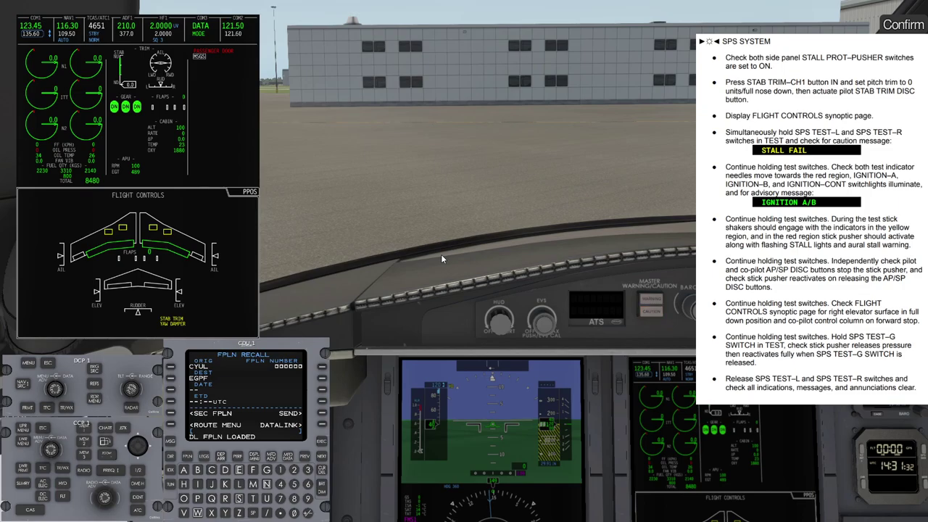
drag(502, 233, 538, 286)
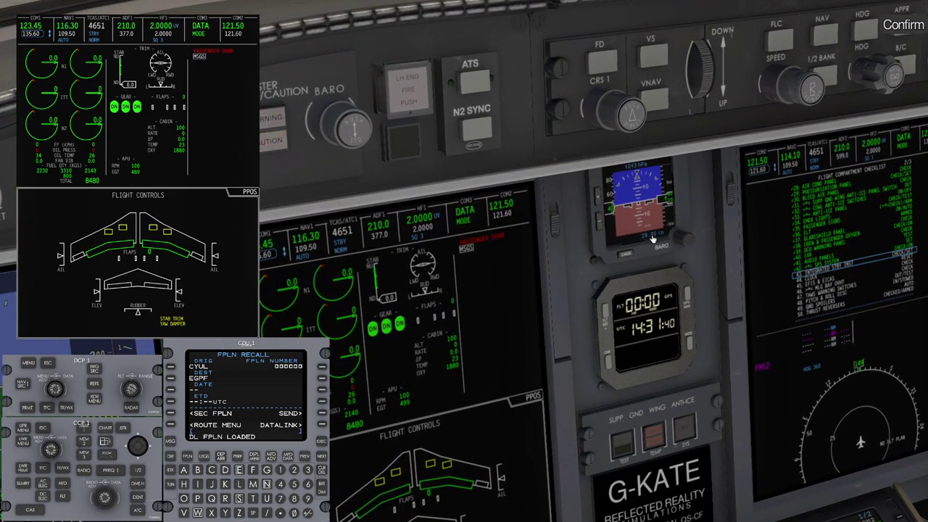
click(653, 239)
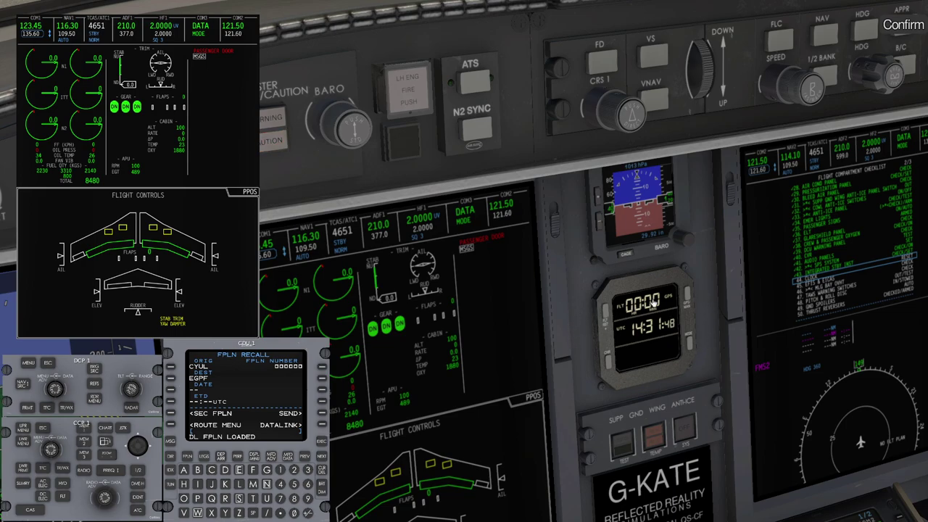
scroll(574, 247, down, 2)
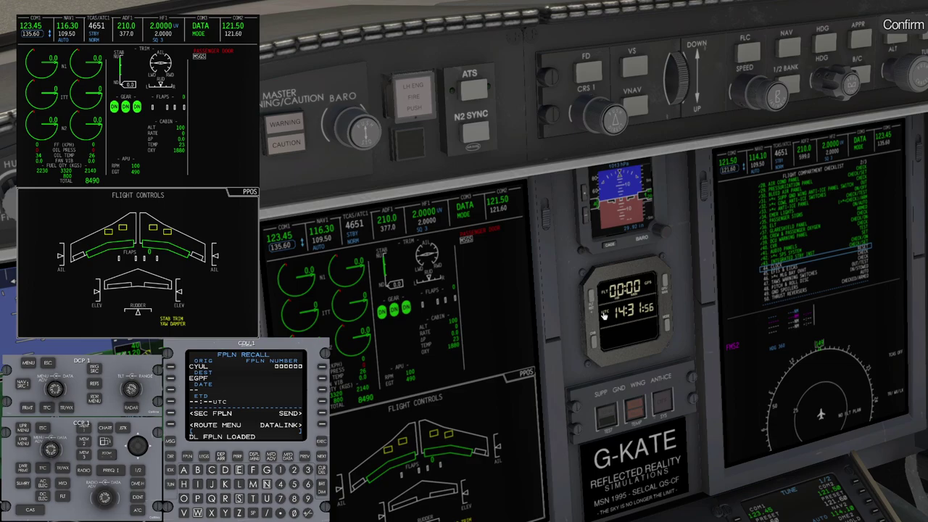
key(Return)
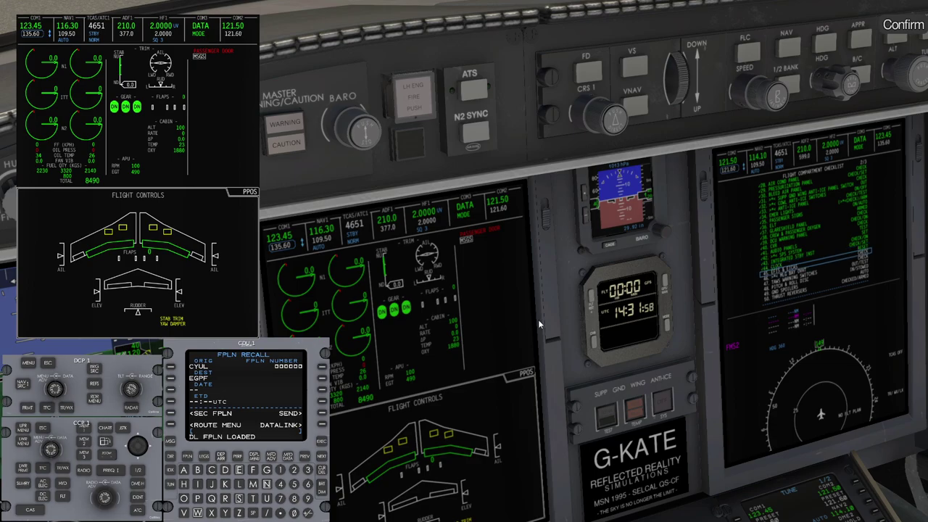
Set the pilot's altimeter to 29.92 IN and check the pilot's primary flight display.
scroll(566, 254, down, 5)
drag(557, 277, 488, 384)
click(487, 233)
drag(487, 233, 487, 197)
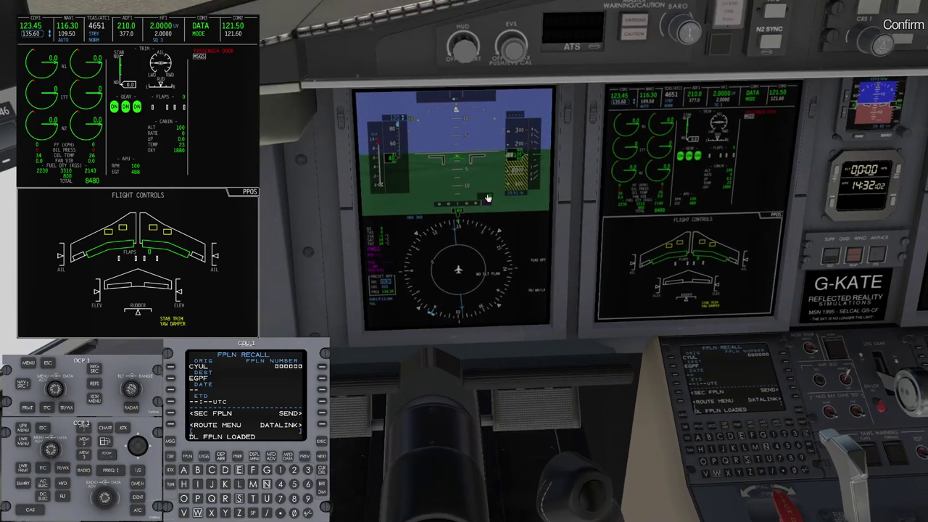
scroll(487, 195, up, 4)
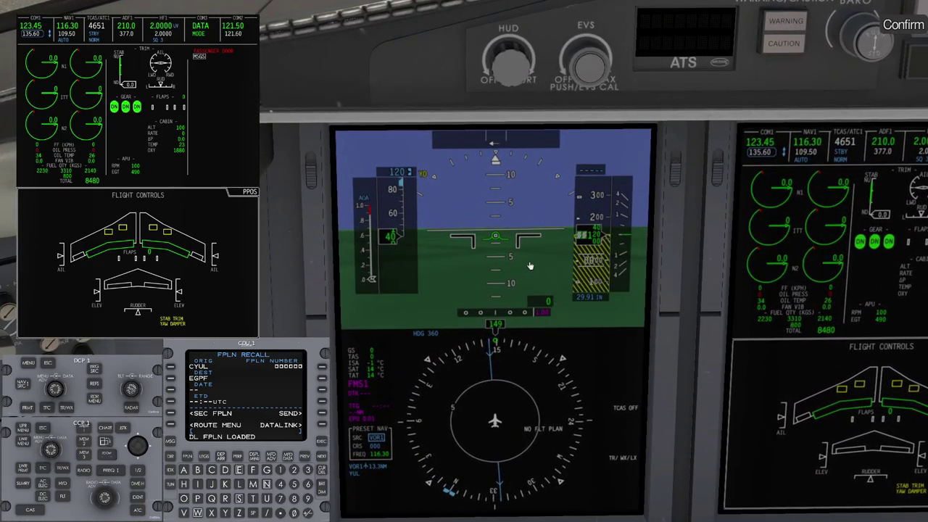
mouse_move(532, 265)
mouse_down()
mouse_move(545, 258)
mouse_move(539, 262)
mouse_up()
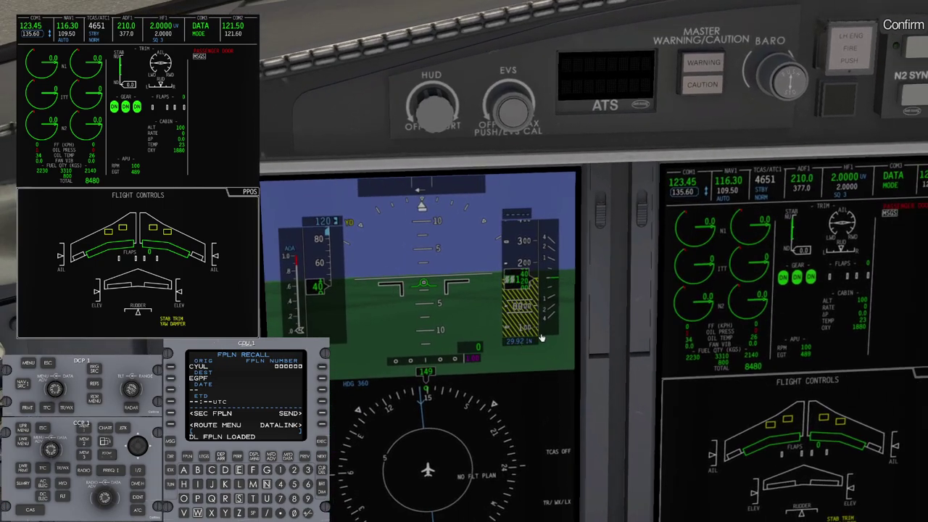
drag(539, 339, 534, 341)
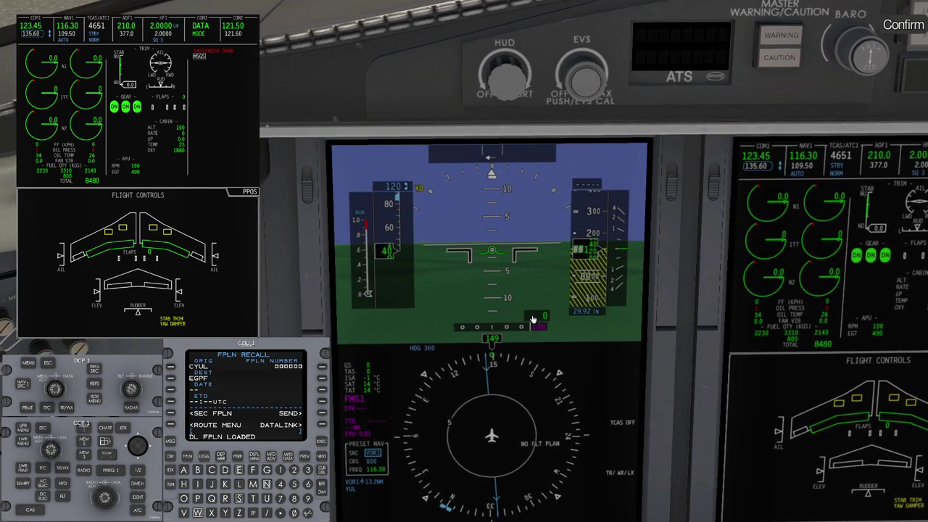
drag(464, 348, 476, 343)
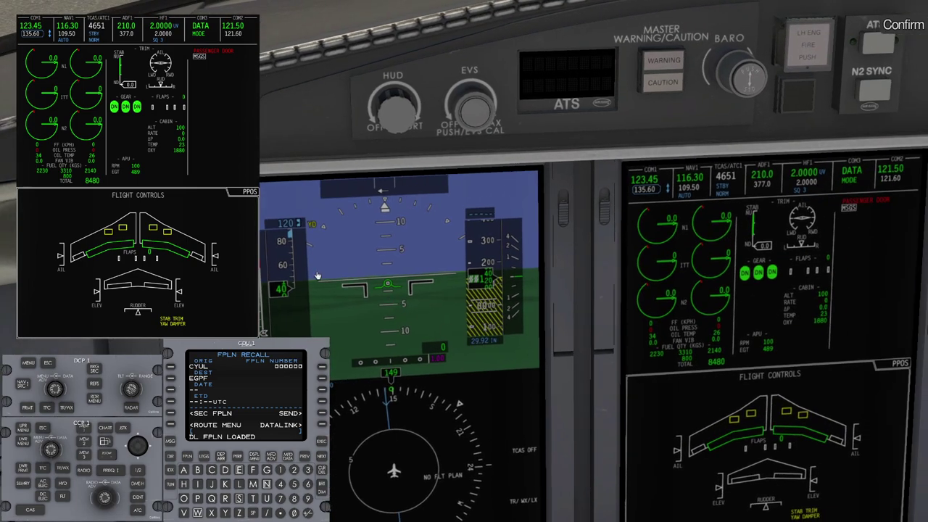
drag(427, 272, 442, 277)
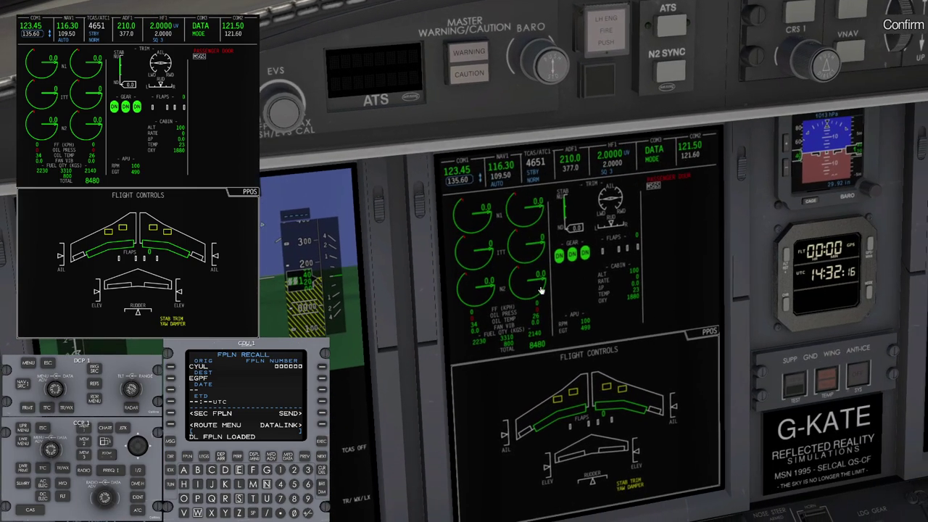
Check the EICAS and the co-pilot's displays, and confirm the EFIS & EICAS checklist item.
drag(545, 291, 586, 278)
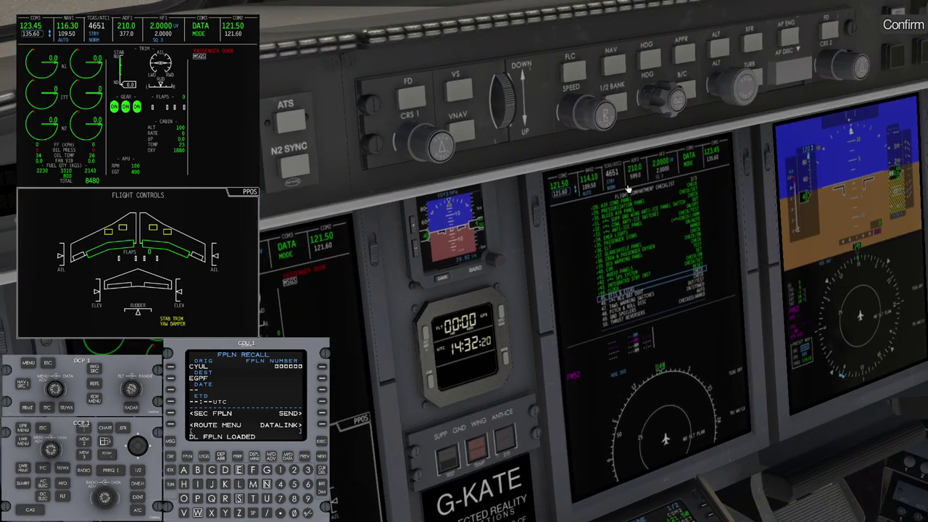
drag(661, 326, 675, 305)
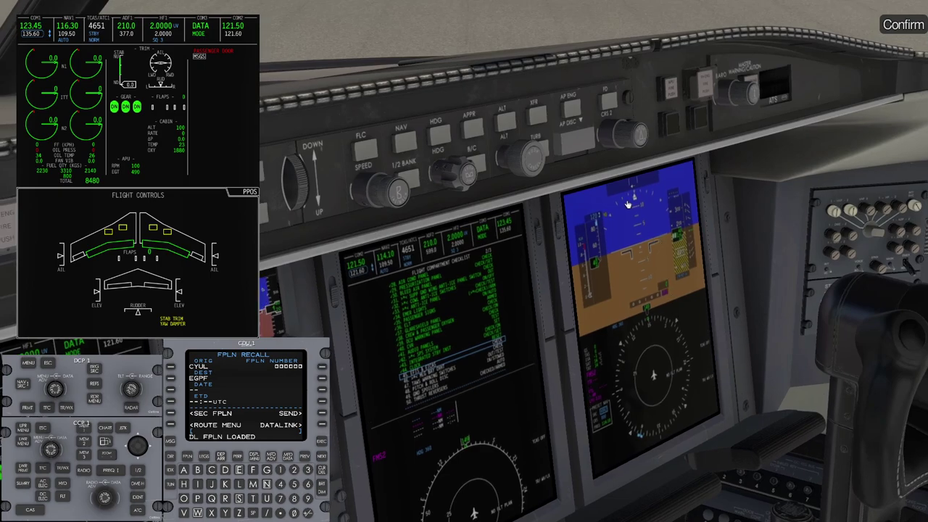
drag(641, 225, 631, 236)
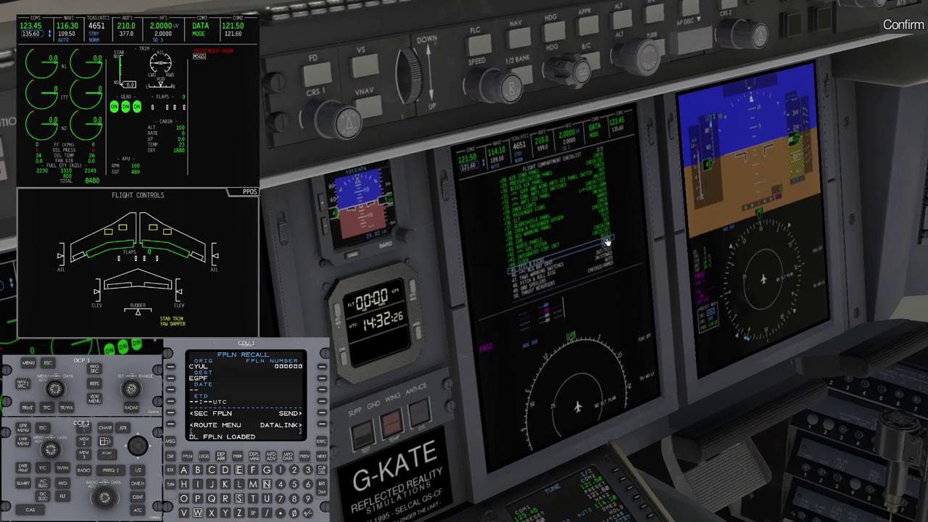
click(607, 241)
mouse_move(616, 242)
mouse_down()
mouse_move(599, 259)
mouse_move(607, 230)
mouse_up()
scroll(599, 260, down, 5)
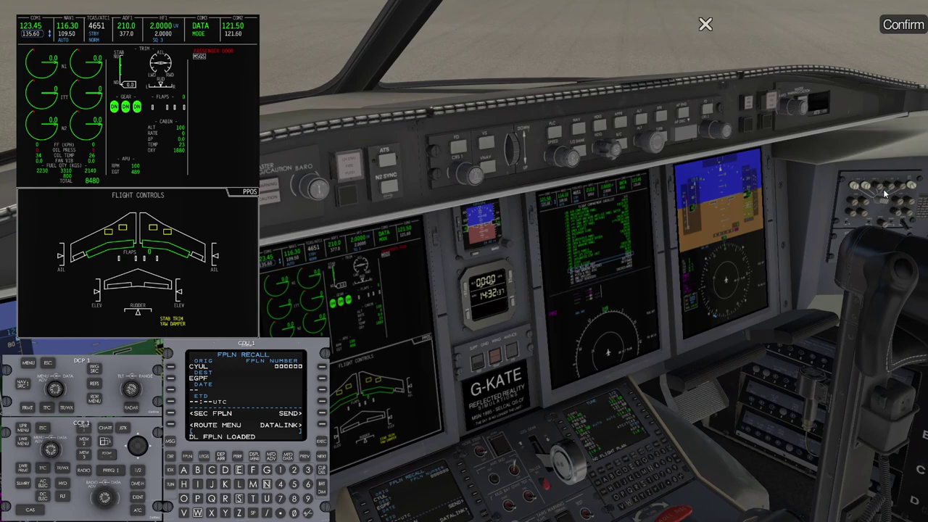
Test the MLG BAY OVHT system in both OVHT and FAIL positions and confirm its checklist item.
drag(661, 232, 547, 232)
key(ctrl+KP_2)
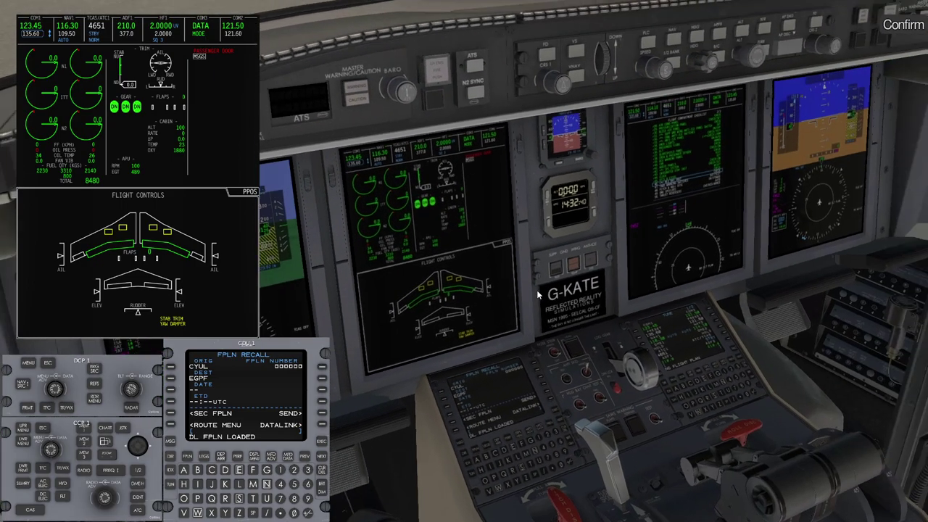
key(KP_1)
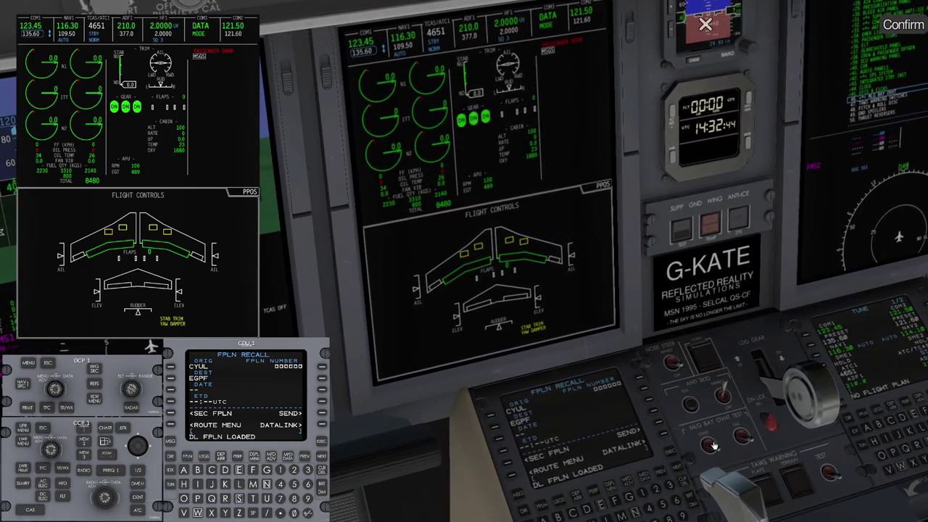
click(713, 445)
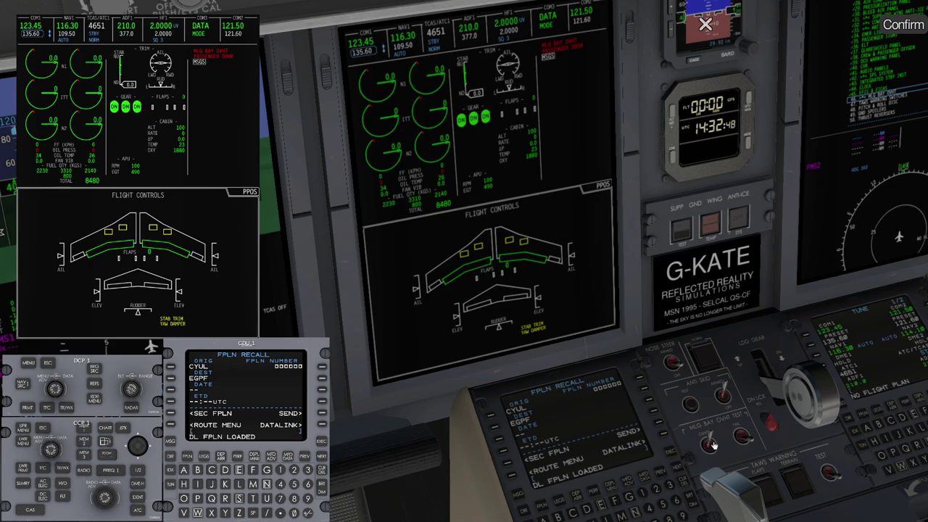
click(714, 445)
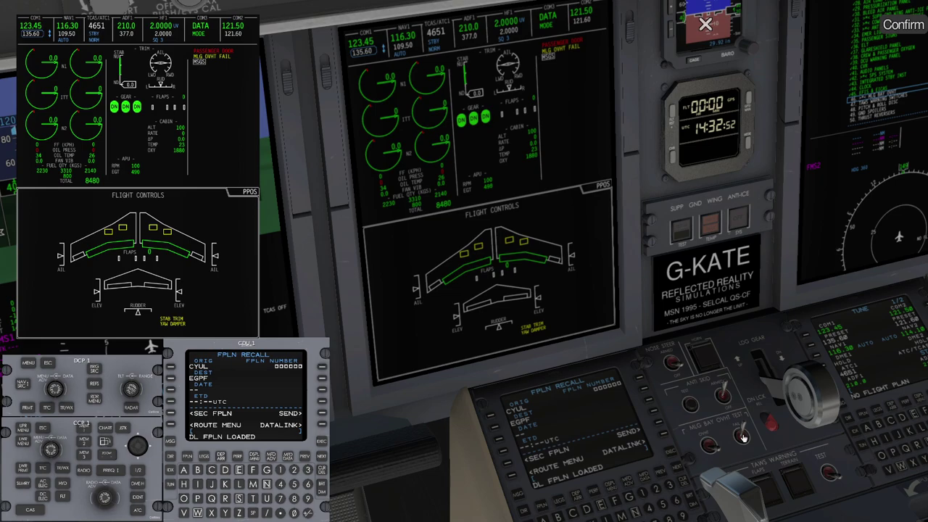
click(743, 437)
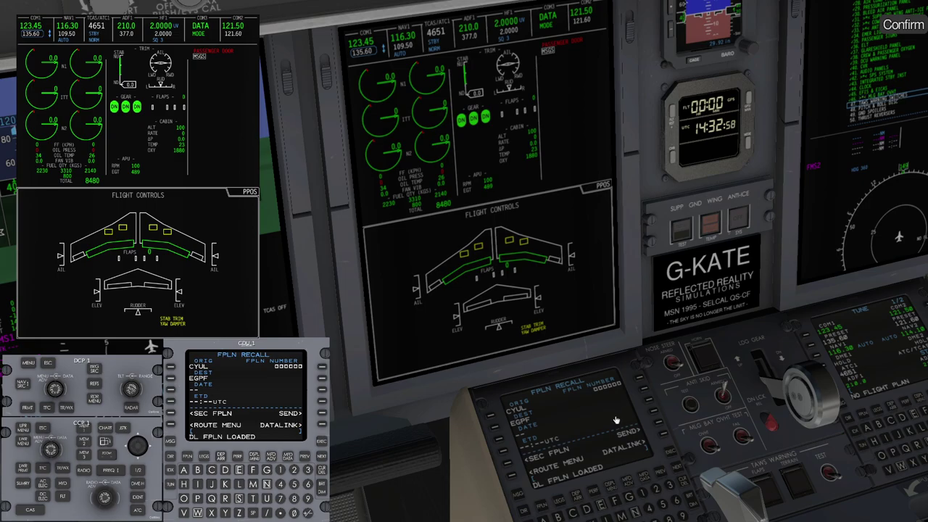
Start the TAWS warning test and replace the FLIGHT CONTROLS synoptic page with the navigation map.
drag(609, 422, 564, 451)
key(Right)
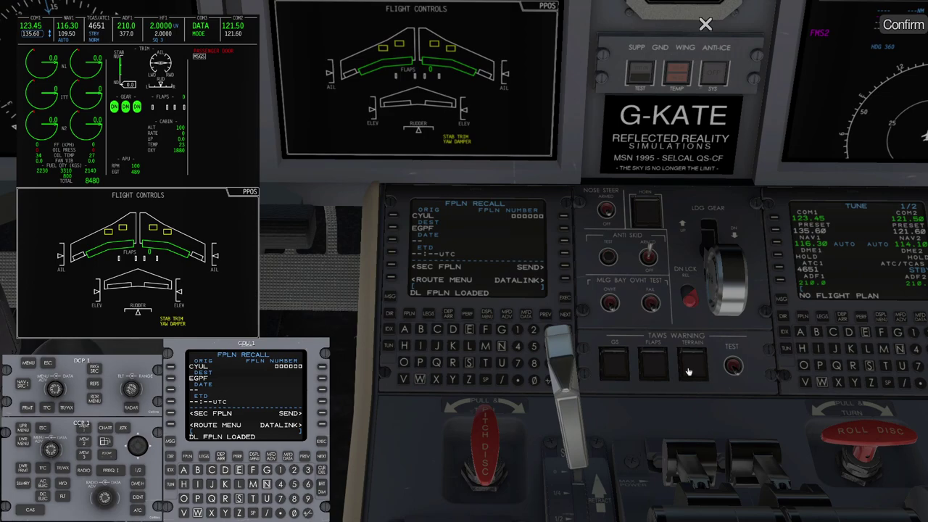
click(736, 370)
drag(741, 409, 694, 385)
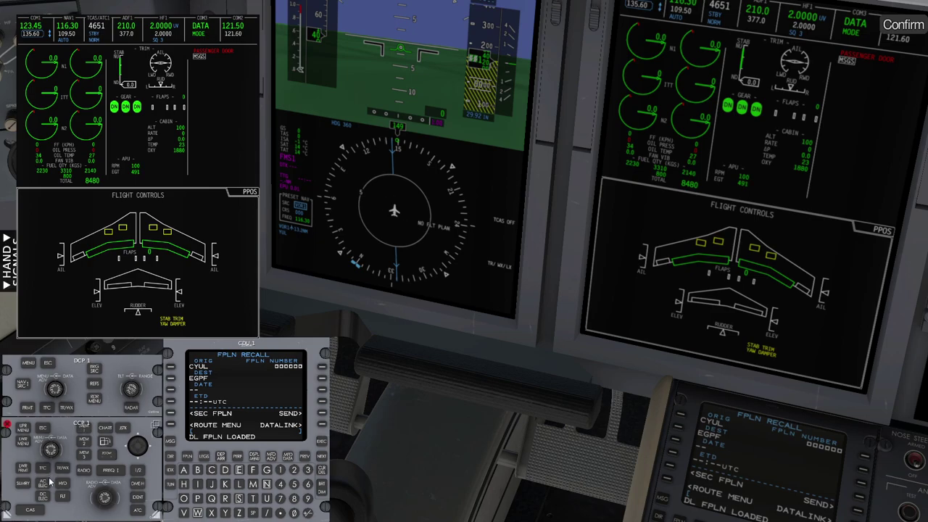
click(61, 497)
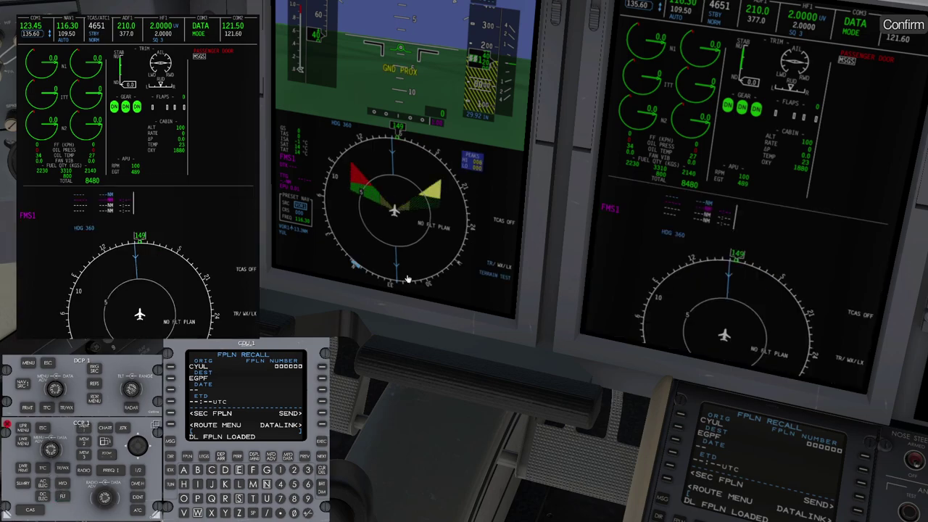
Check the terrain test pattern on the pilot's and co-pilot's displays.
key(r)
key(e)
key(e)
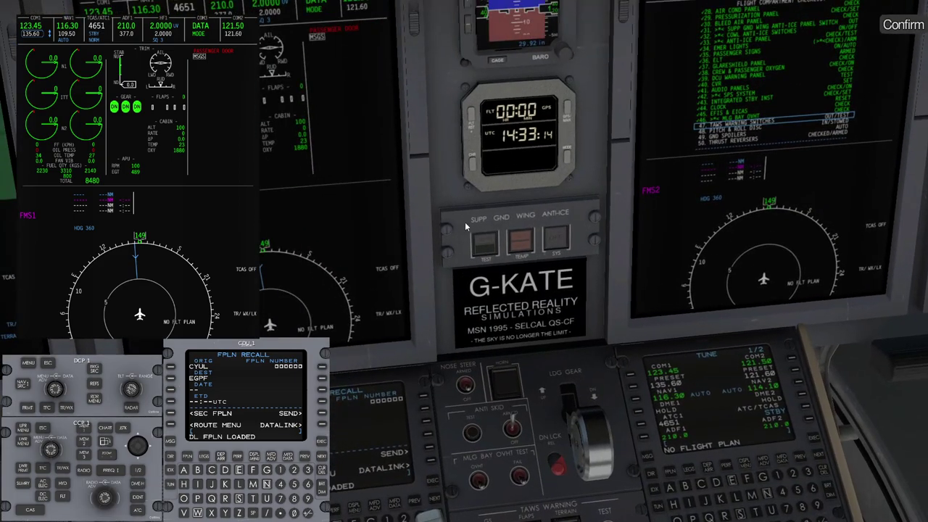
drag(465, 223, 518, 295)
key(shift+9)
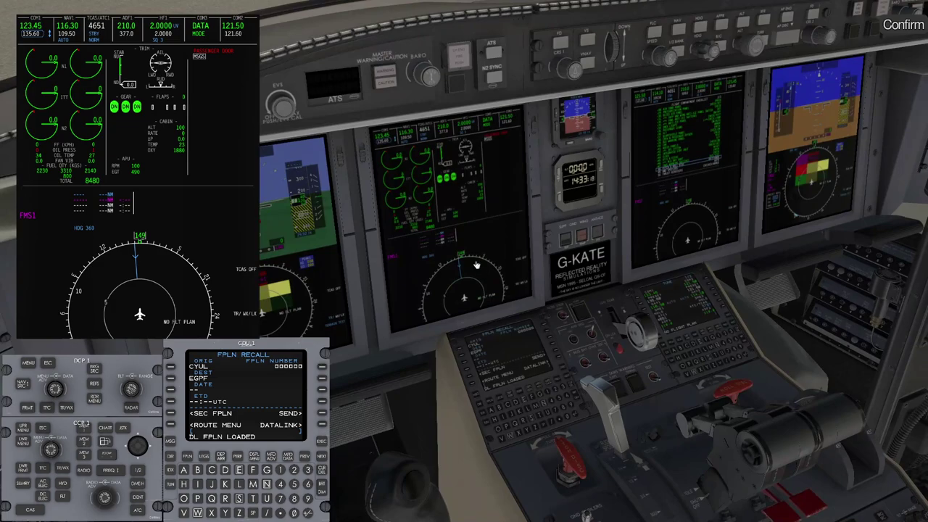
scroll(476, 264, up, 3)
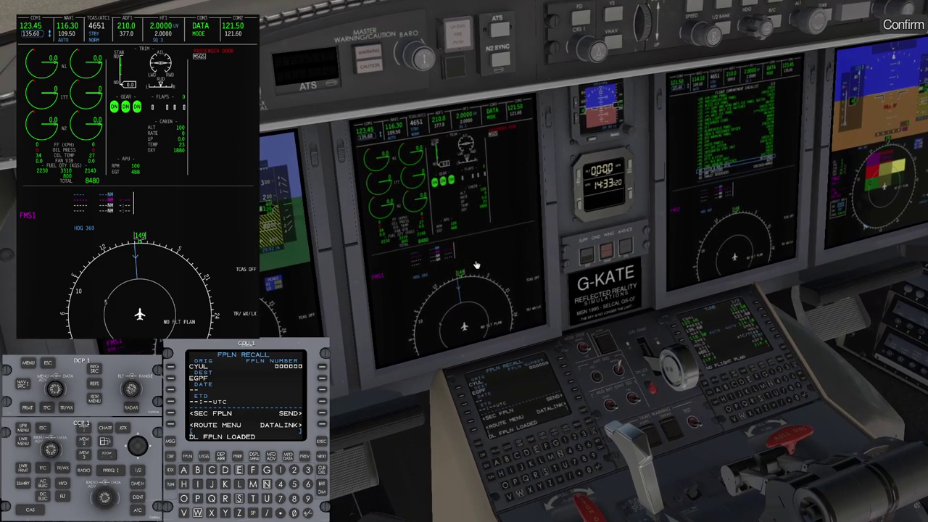
Check the PITCH DISC handle and GND SPOILERS switch, and arm the left and right thrust reversers.
drag(476, 265, 476, 280)
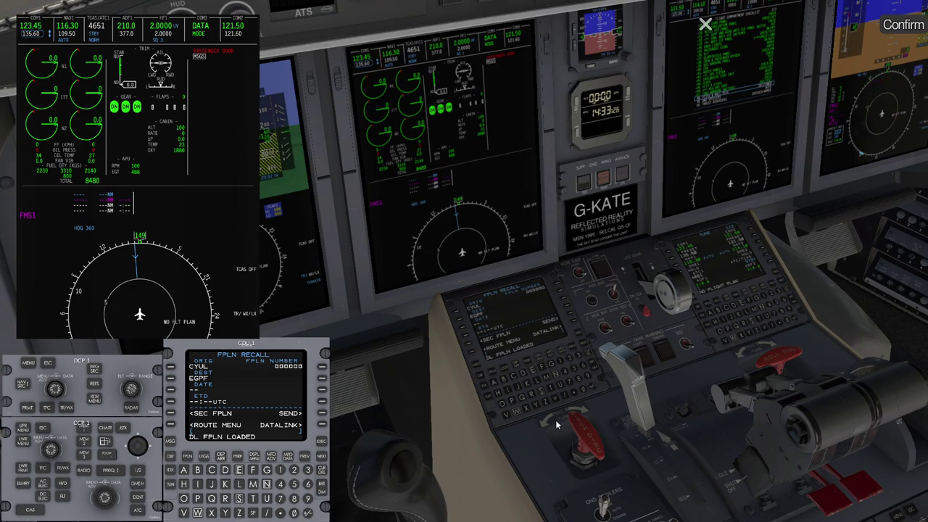
drag(544, 428, 497, 440)
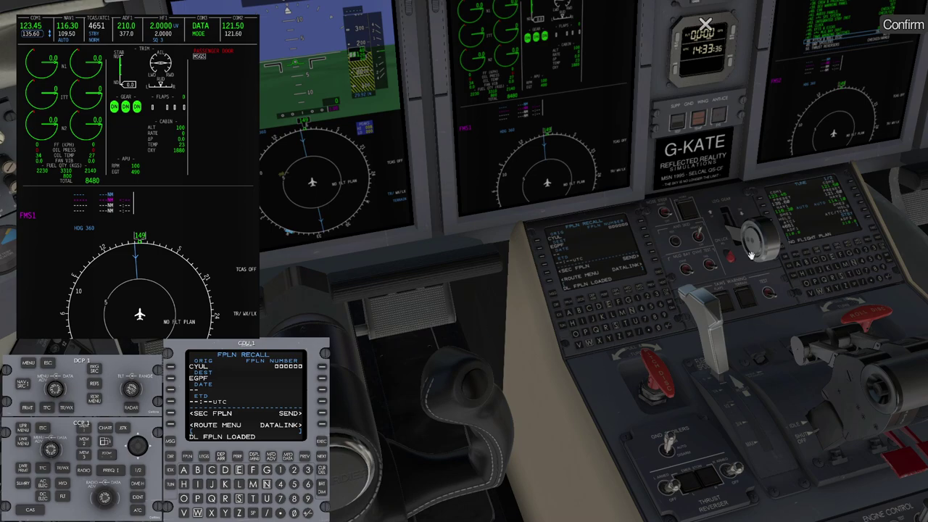
drag(739, 256, 468, 313)
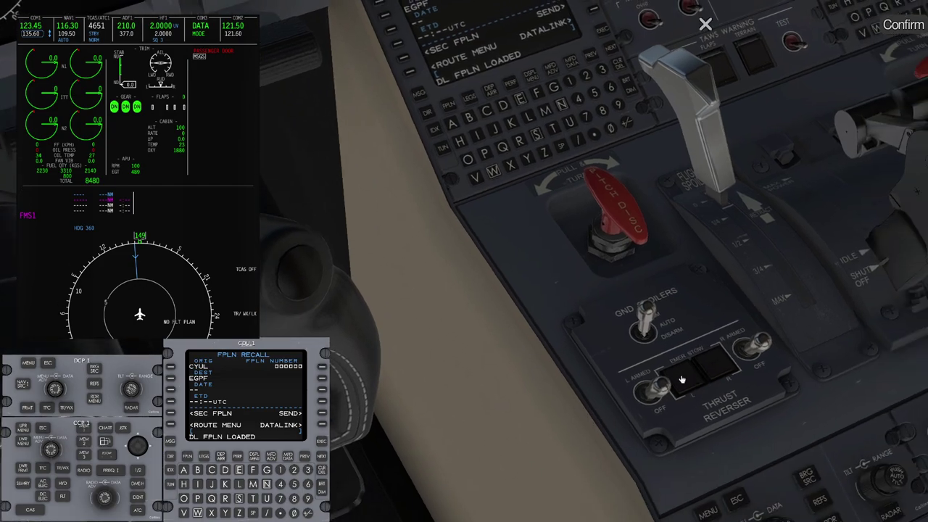
click(664, 388)
click(757, 346)
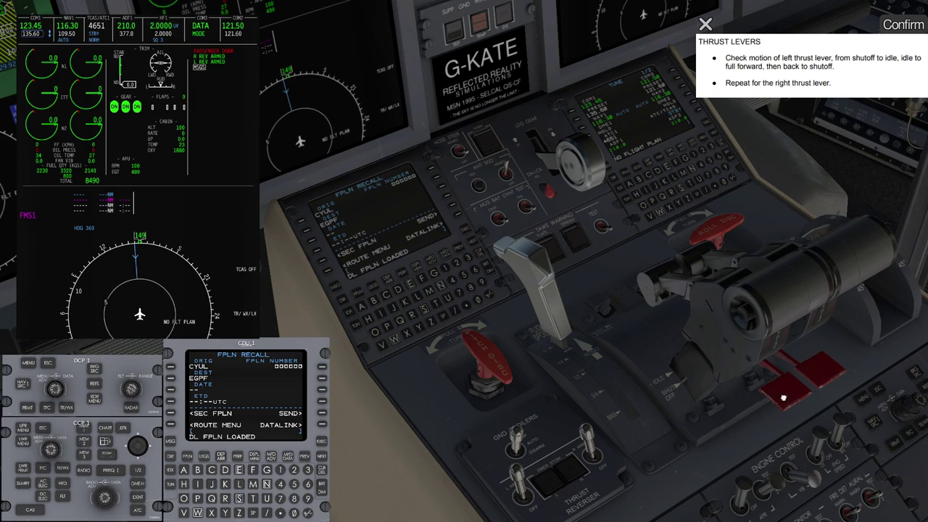
Check both thrust levers' travel from shutoff to full forward and back, and run the ENGINE CONTROL VIB test.
drag(784, 398, 775, 386)
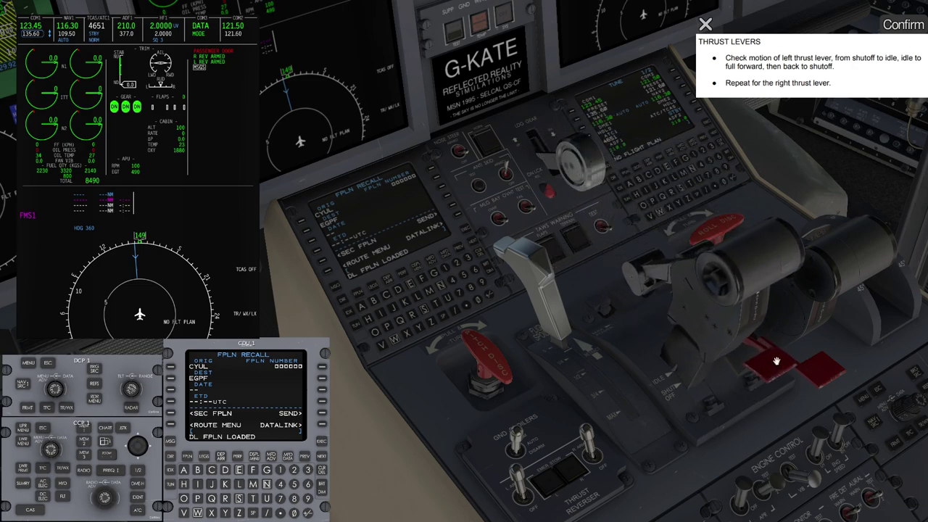
drag(776, 359, 833, 442)
drag(827, 372, 717, 382)
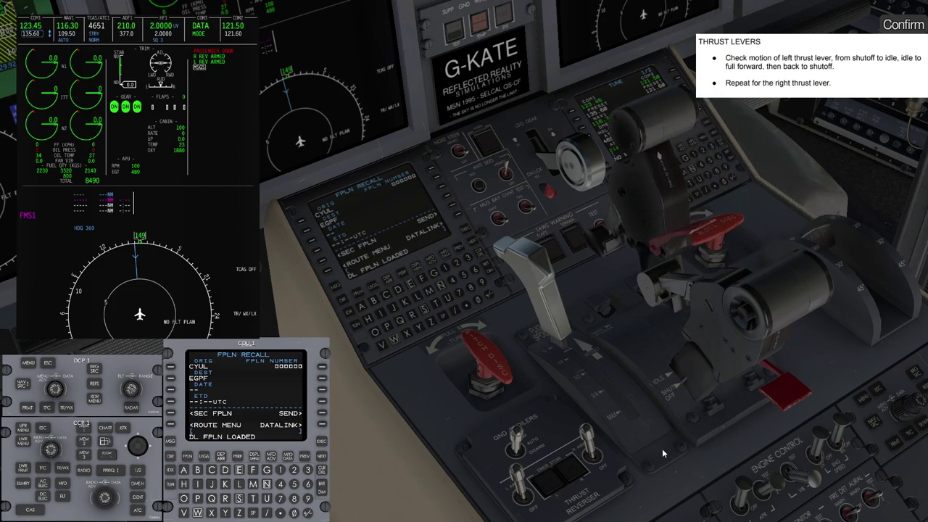
click(809, 351)
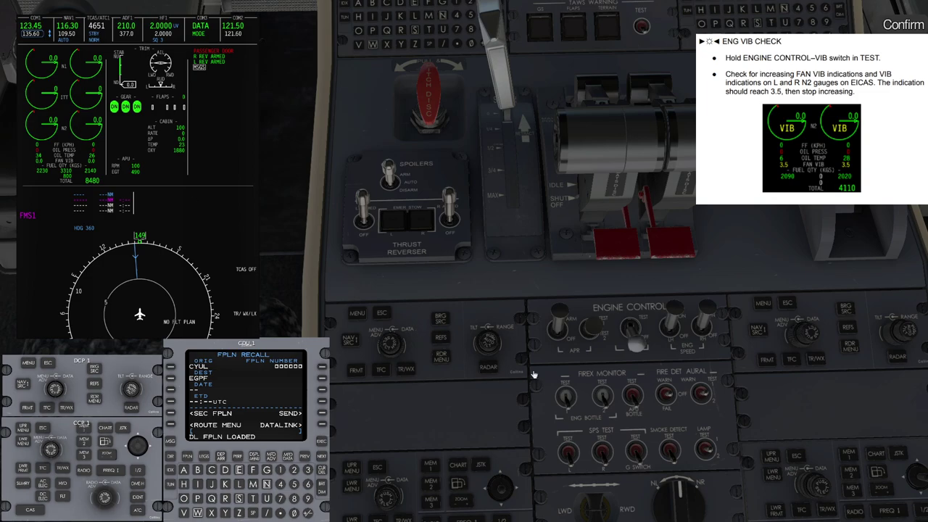
click(638, 346)
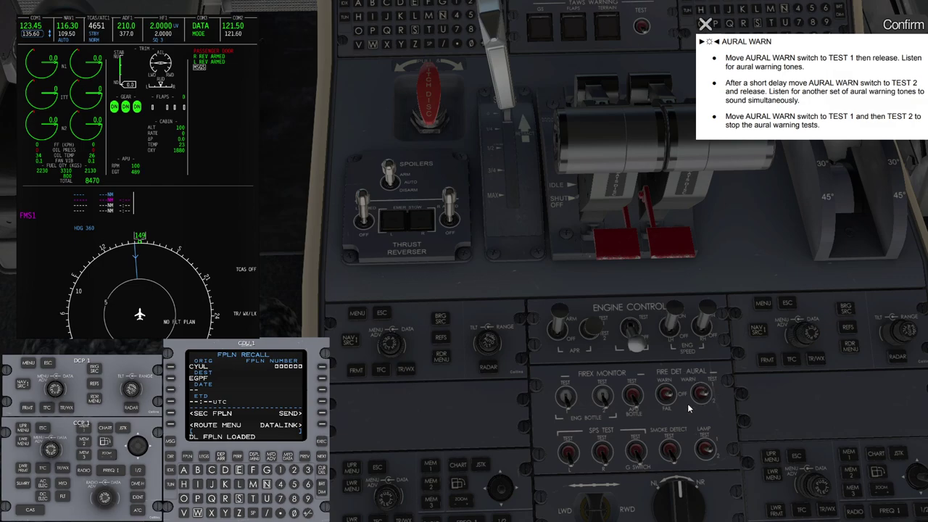
Run the AURAL WARN tests: TEST 1, TEST 2 after a short delay, and both positions again to stop the tones.
scroll(655, 410, down, 5)
drag(732, 364, 663, 331)
scroll(666, 330, up, 5)
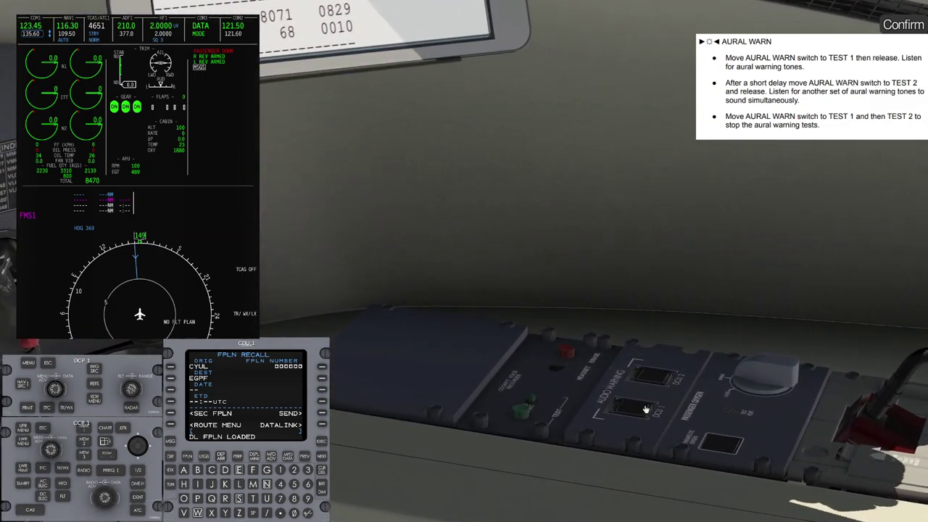
scroll(681, 428, down, 5)
drag(681, 429, 545, 455)
scroll(546, 456, up, 3)
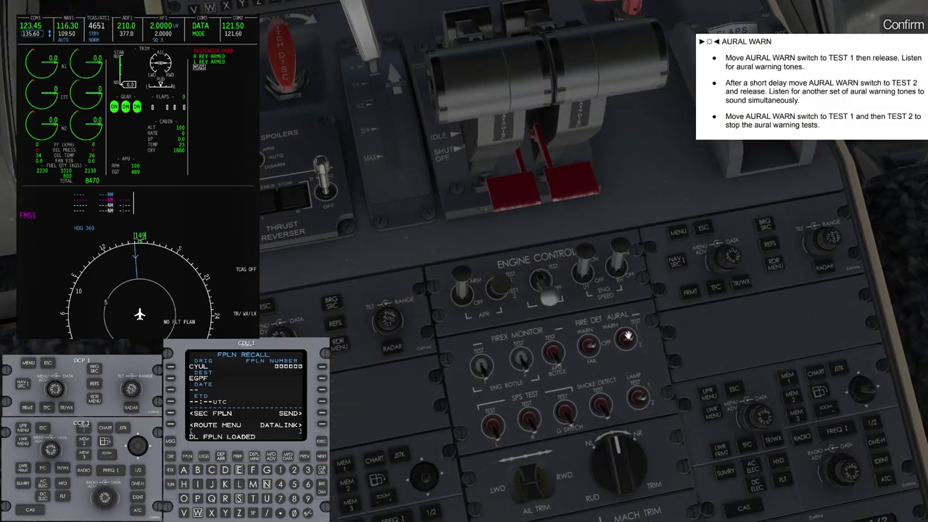
drag(628, 335, 625, 295)
drag(630, 338, 657, 462)
drag(630, 337, 652, 420)
drag(630, 338, 651, 420)
click(603, 405)
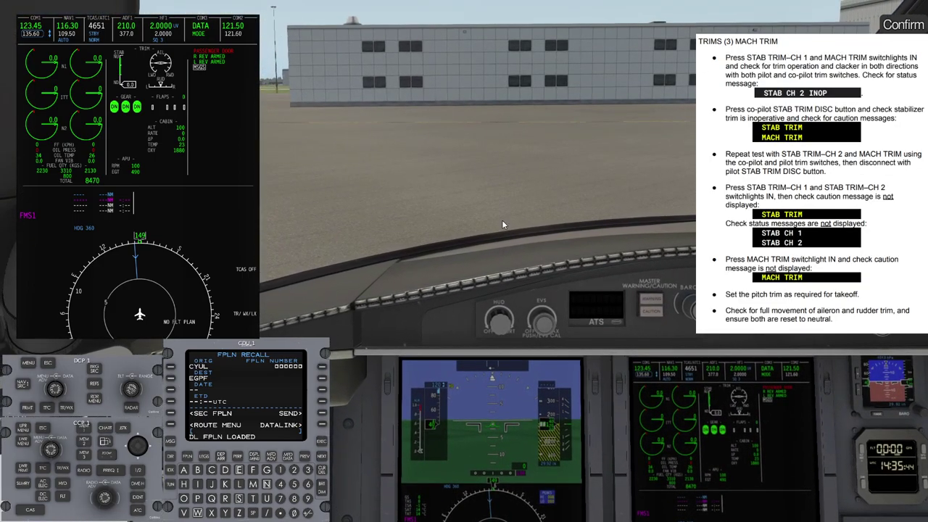
Bring up the FLIGHT CONTROLS synoptic page and engage STAB TRIM CH 1.
click(62, 496)
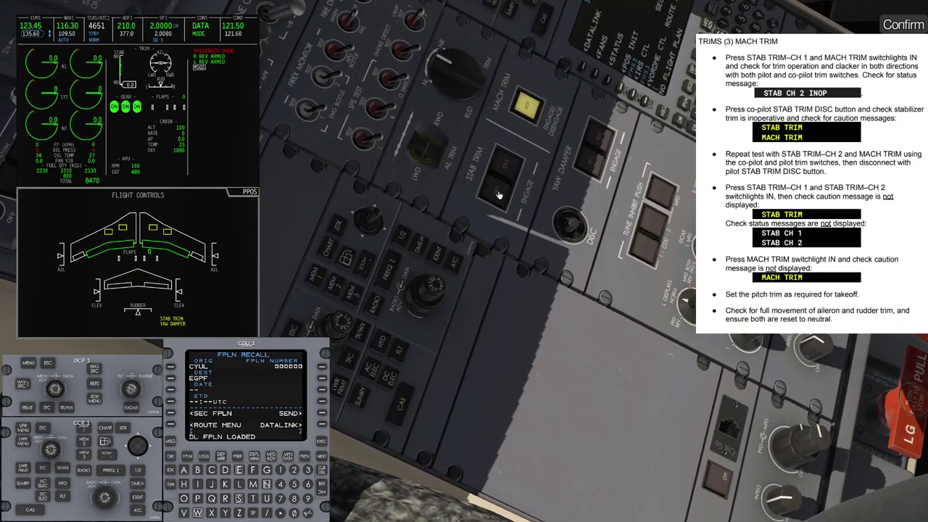
click(499, 195)
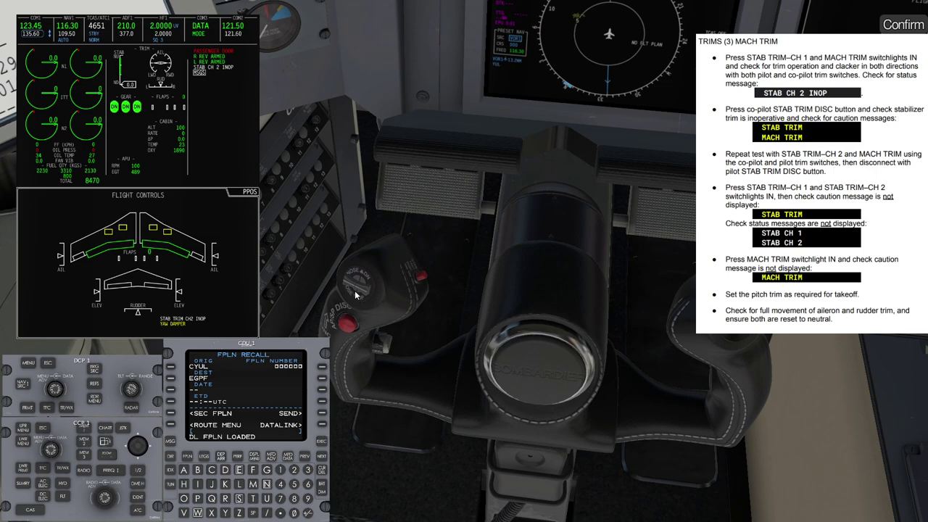
Check stabilizer trim operation from the pilot's yoke trim switches.
click(355, 295)
click(366, 296)
click(366, 296)
drag(366, 296, 486, 271)
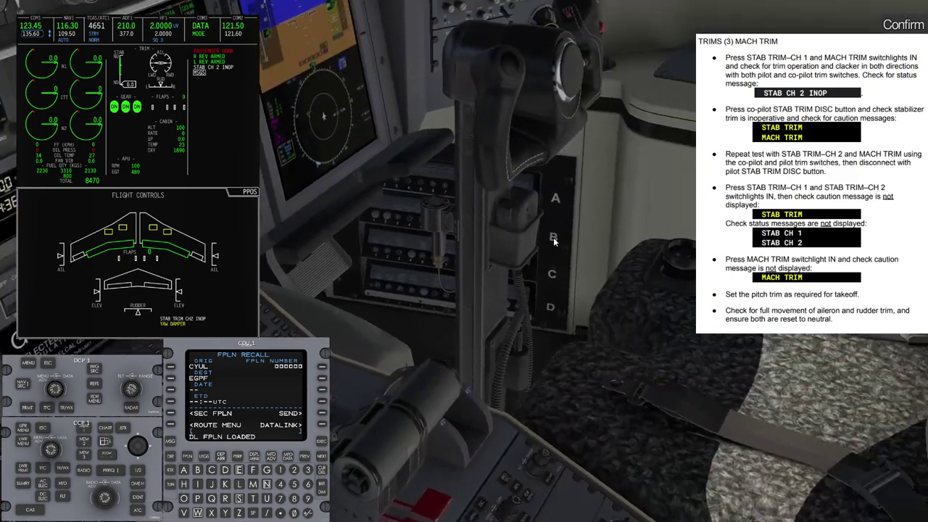
key(KP_2)
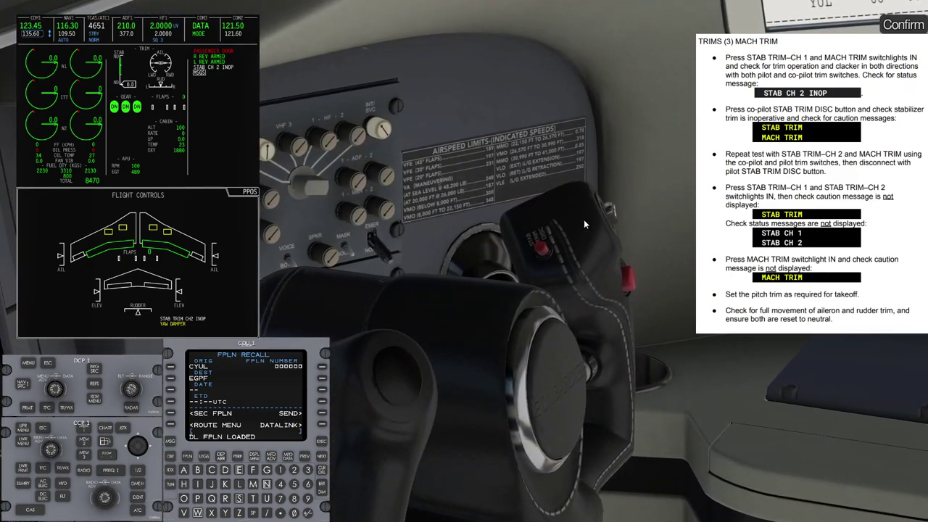
key(KP_3)
drag(549, 209, 544, 305)
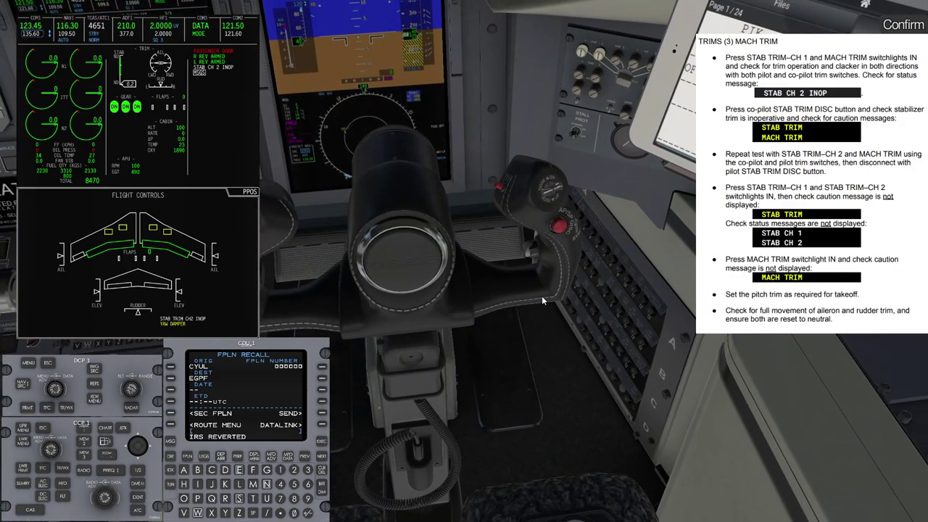
key(KP_8)
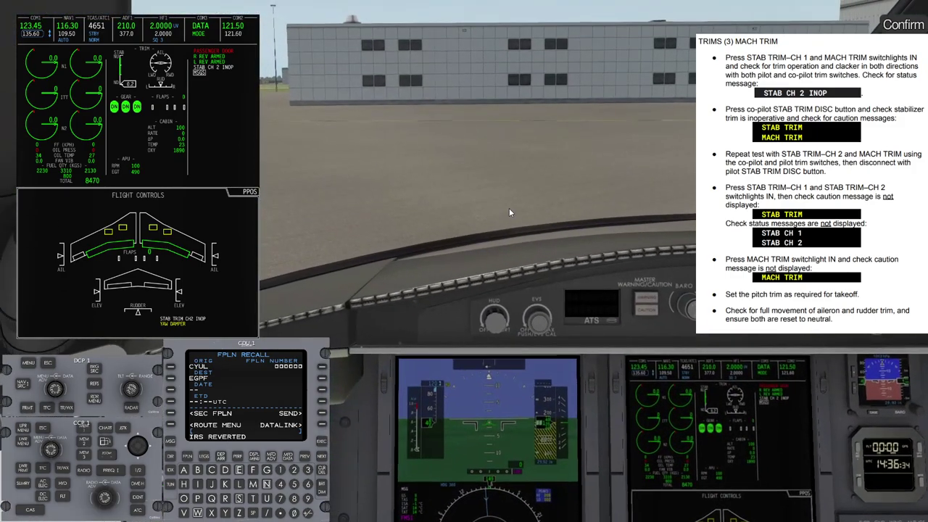
drag(509, 209, 496, 286)
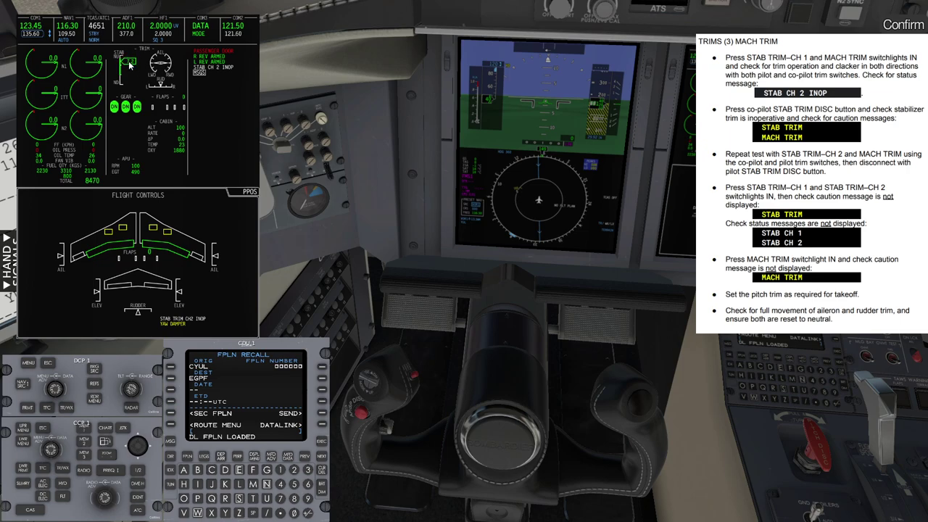
Run the stabilizer trim in both directions for the co-pilot's side and disconnect it with the co-pilot's STAB TRIM DISC button.
key(KP_2)
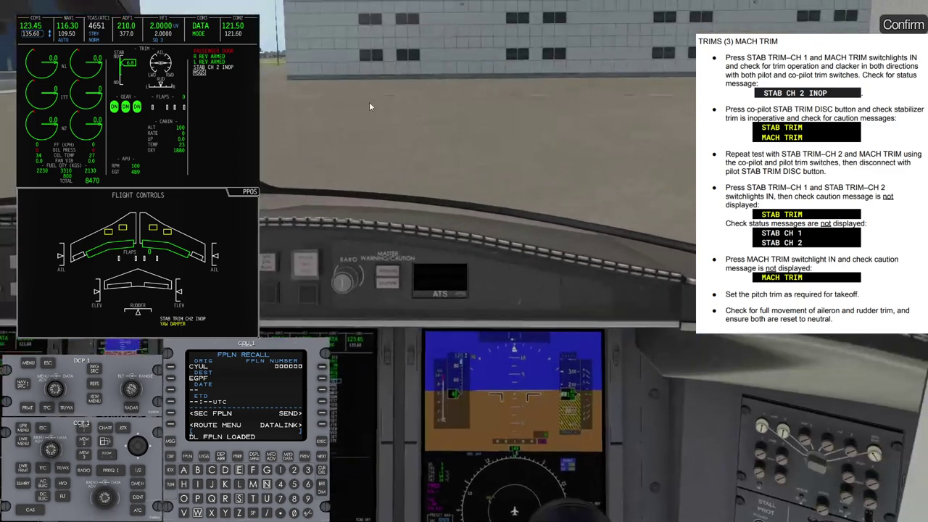
key(KP_3)
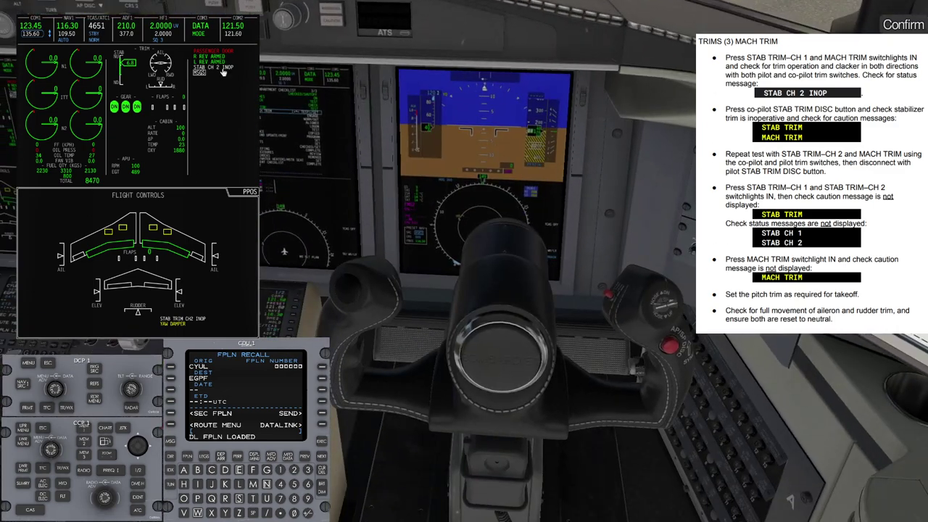
key(bracketleft)
key(bracketleft)
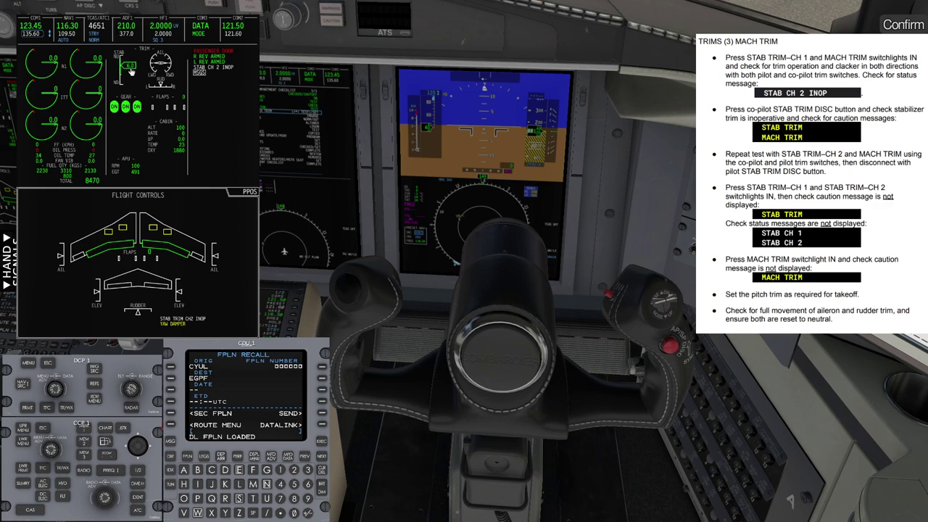
key(bracketleft)
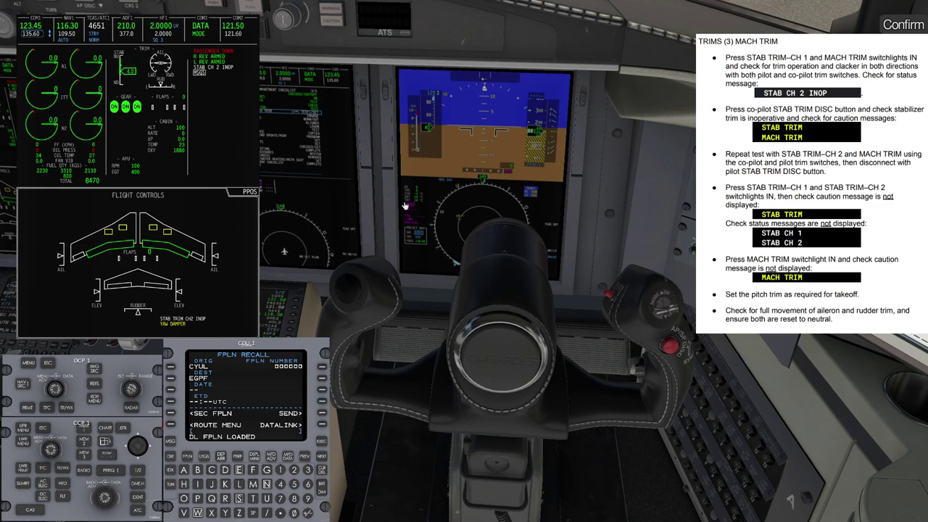
key(bracketright)
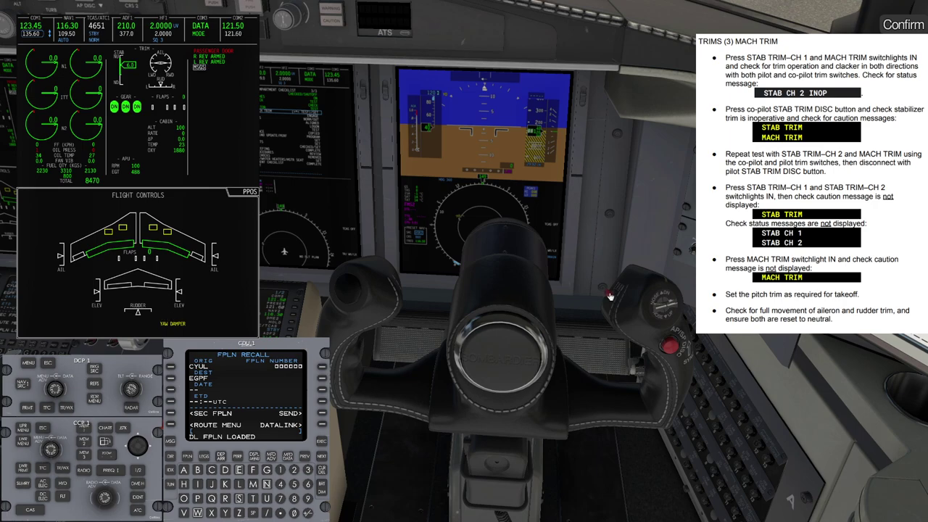
click(610, 296)
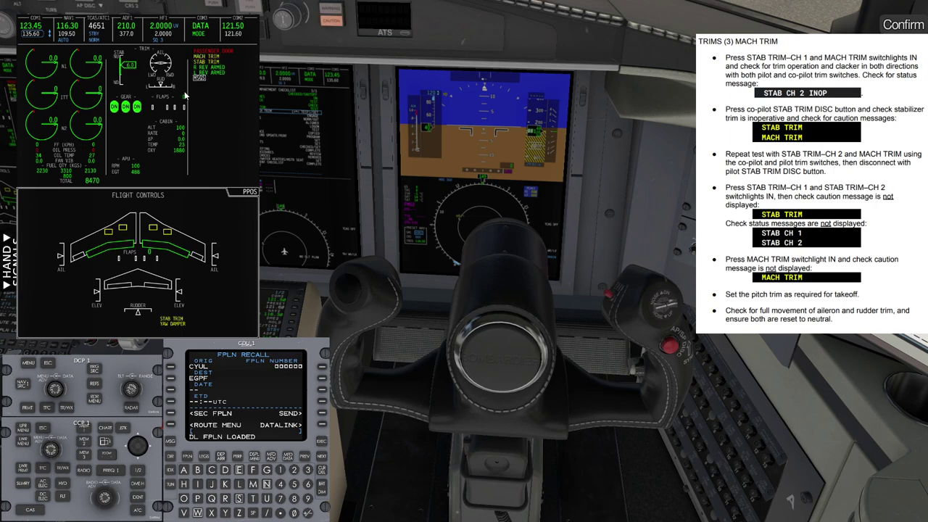
Repeat the trim test with STAB TRIM CH 2 engaged, disconnecting it with the pilot's STAB TRIM DISC button.
key(KP_2)
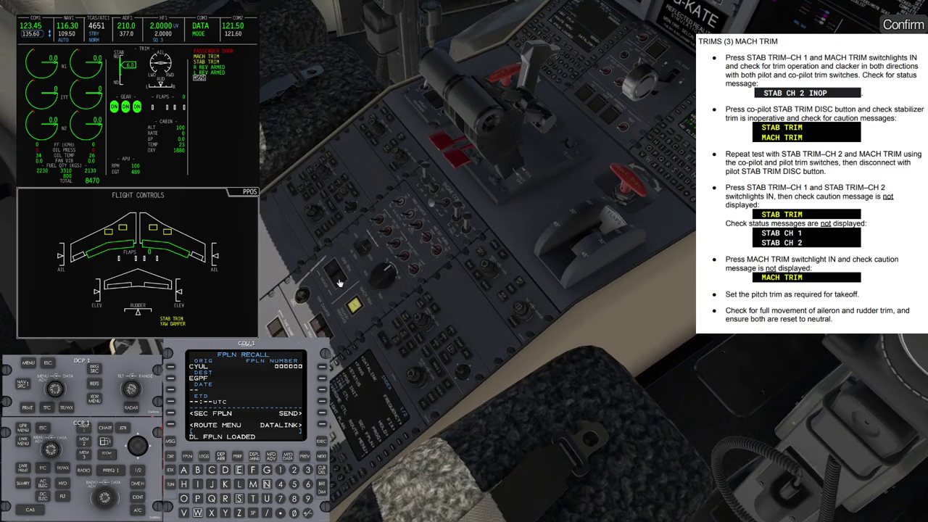
click(340, 283)
key(KP_3)
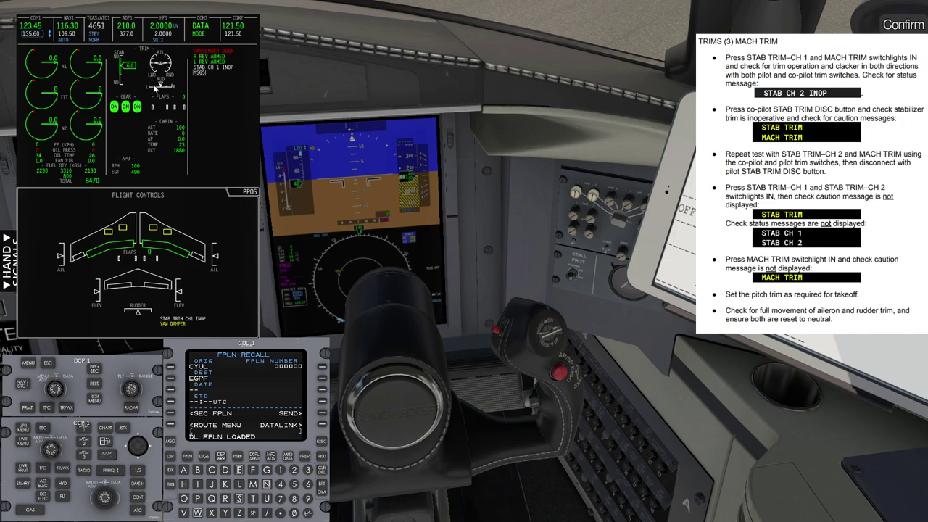
key(KP_1)
key(KP_2)
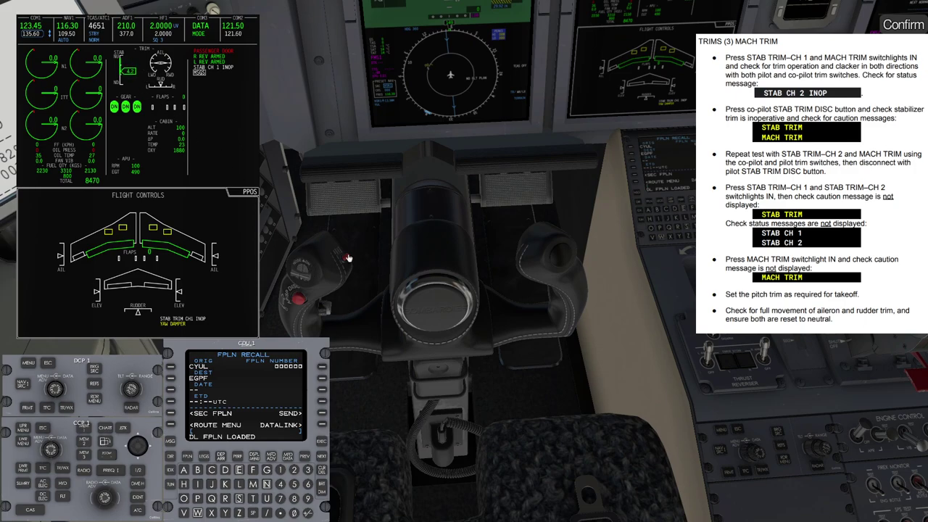
click(348, 258)
click(348, 257)
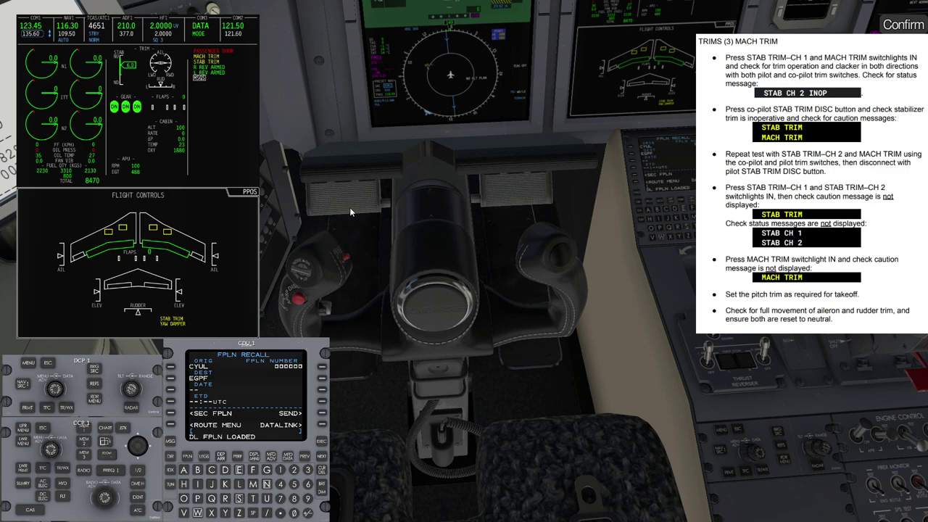
Engage STAB TRIM CH 1 and CH 2 together, and engage MACH TRIM on the center pedestal.
key(KP_3)
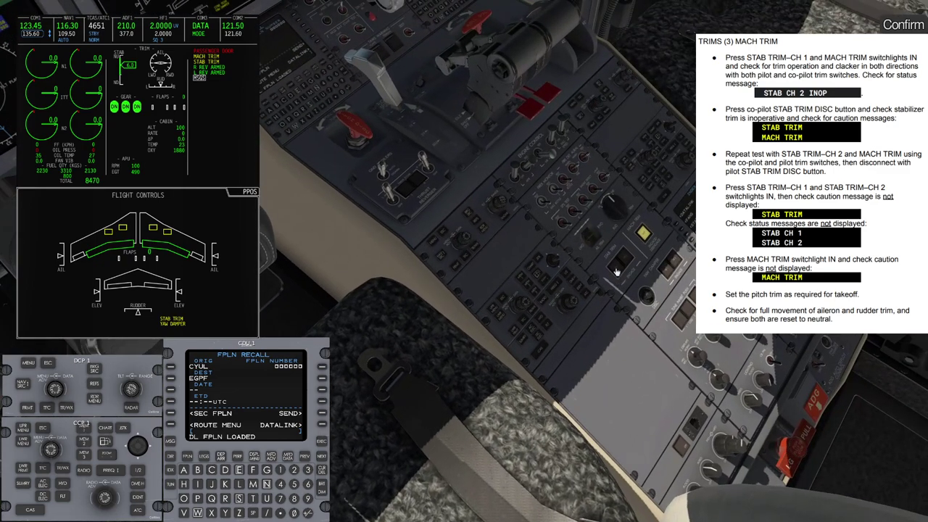
click(617, 270)
click(625, 260)
click(644, 232)
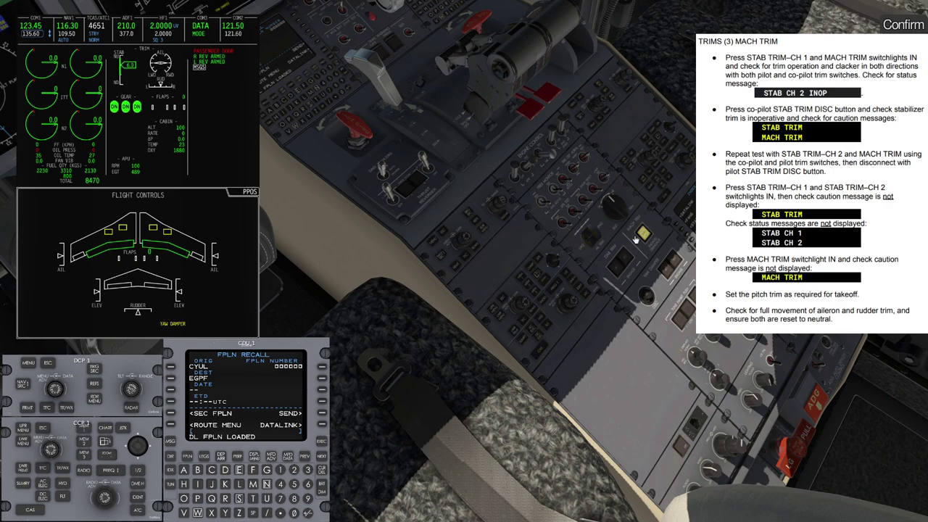
click(643, 234)
Engage yaw dampers YD 1 and YD 2, and show the full list of CAS messages.
key(KP_2)
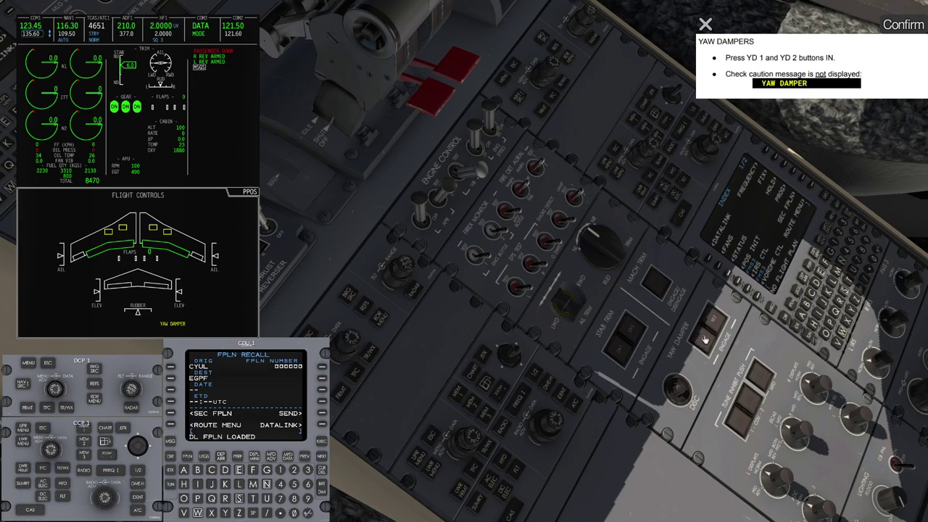
click(703, 341)
click(710, 320)
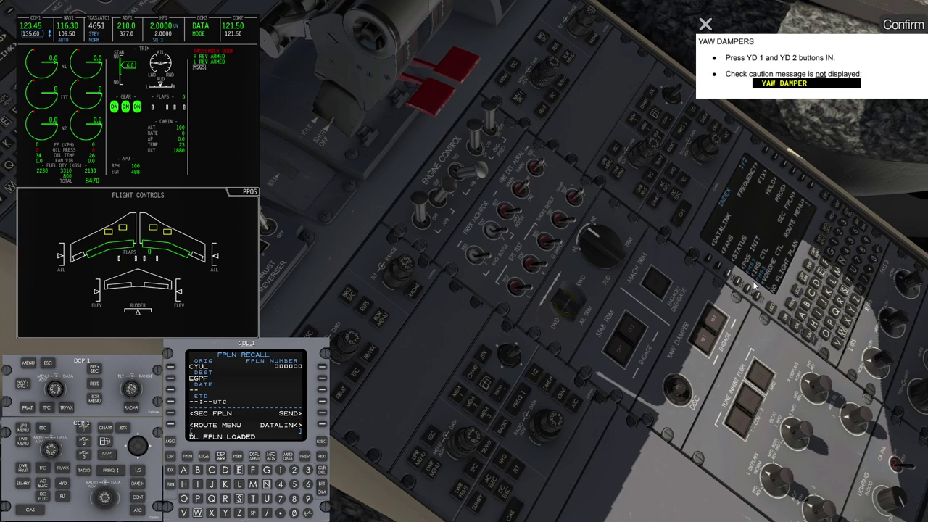
click(24, 511)
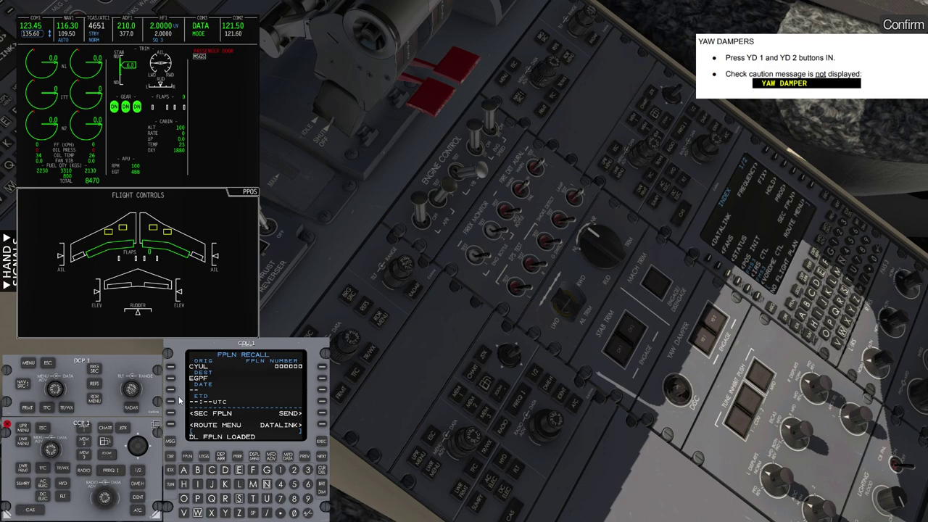
click(23, 511)
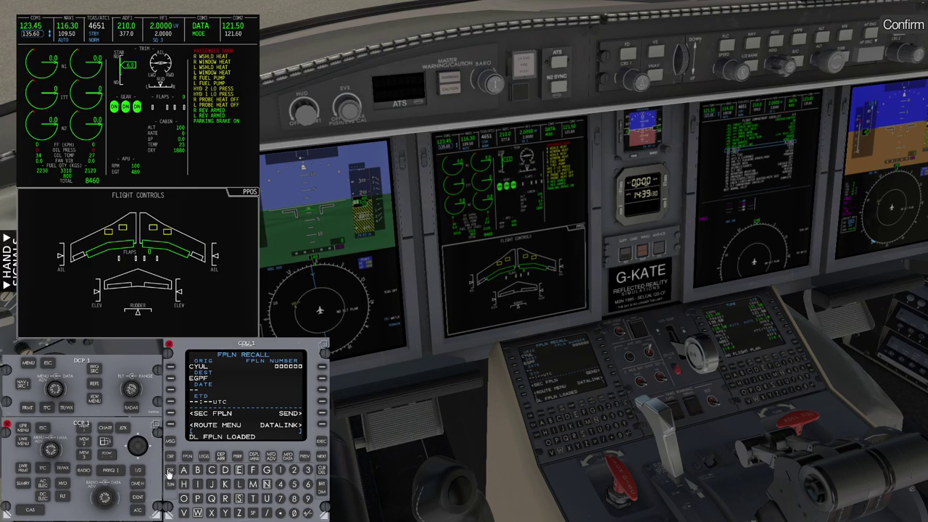
Examine the FMS and IRS positions and the IRS alignment time on POS INIT page 3/3 of CDU 1.
click(170, 470)
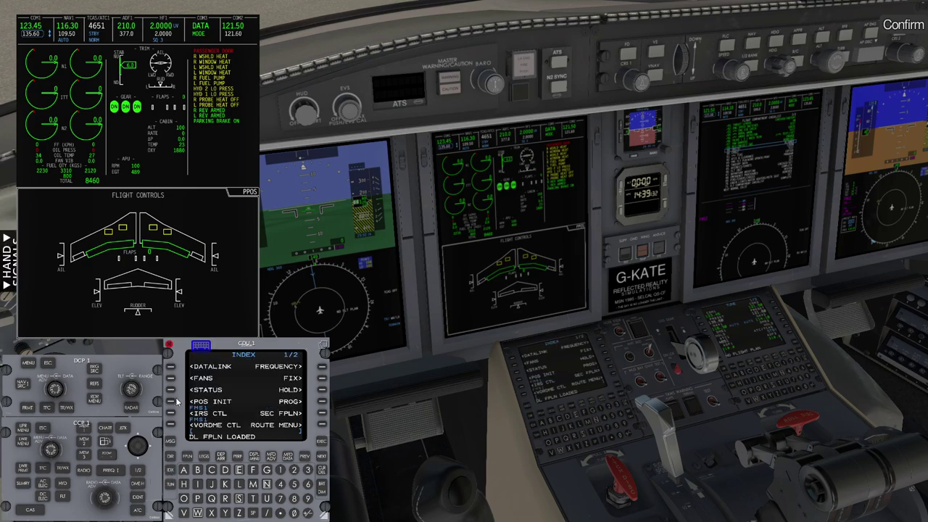
click(171, 402)
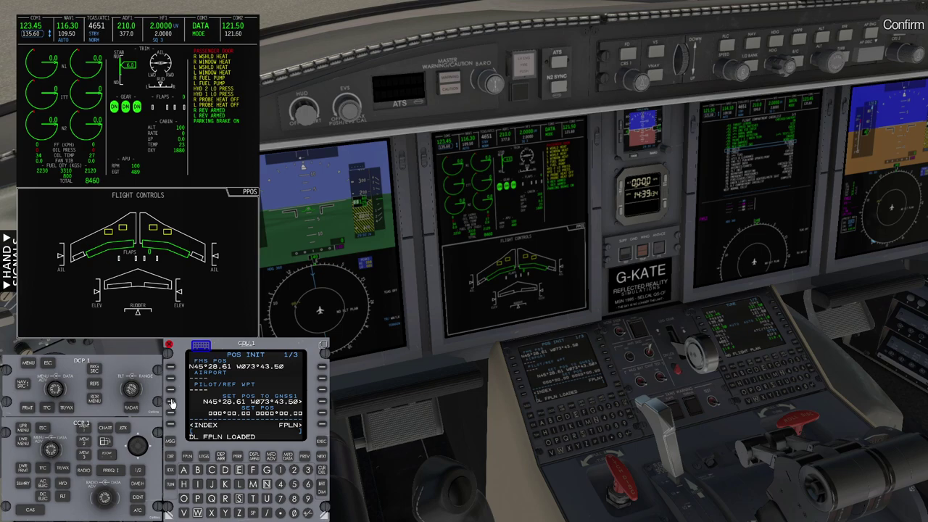
click(322, 457)
click(322, 457)
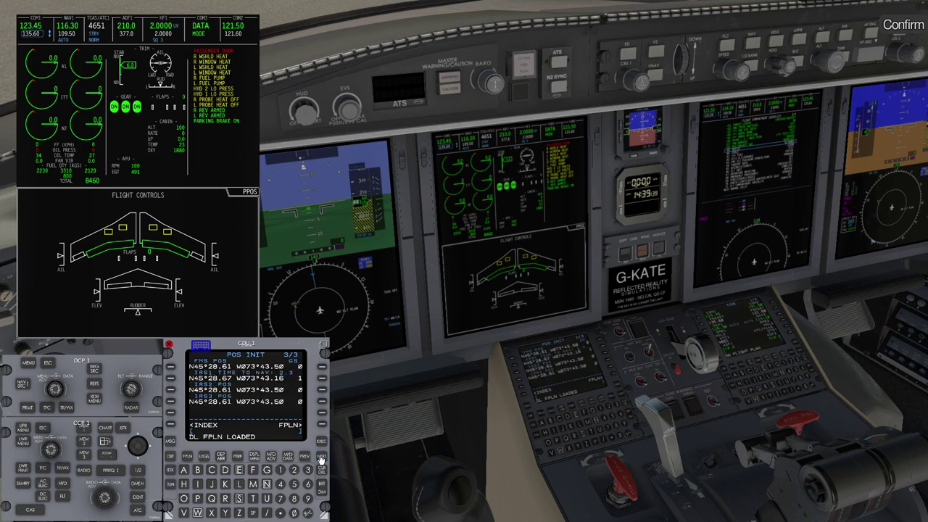
click(285, 378)
key(KP_1)
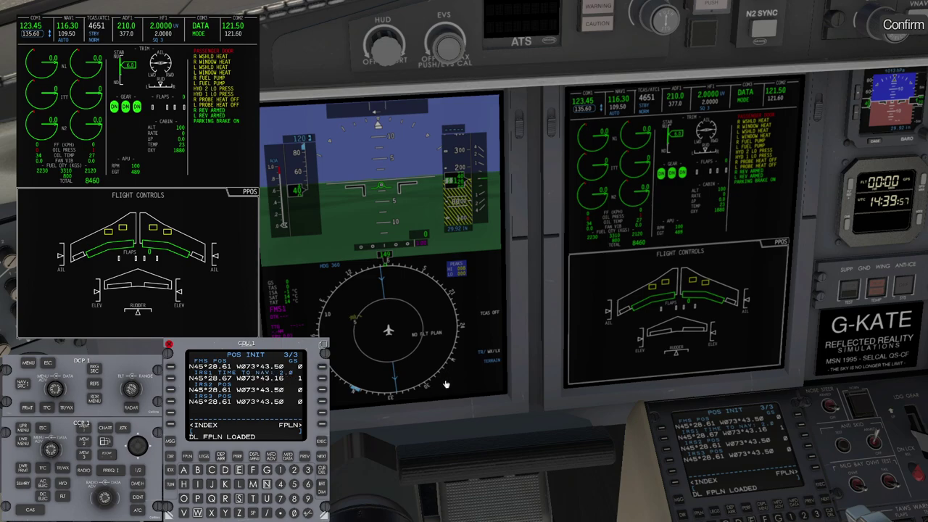
drag(459, 372, 493, 353)
key(Return)
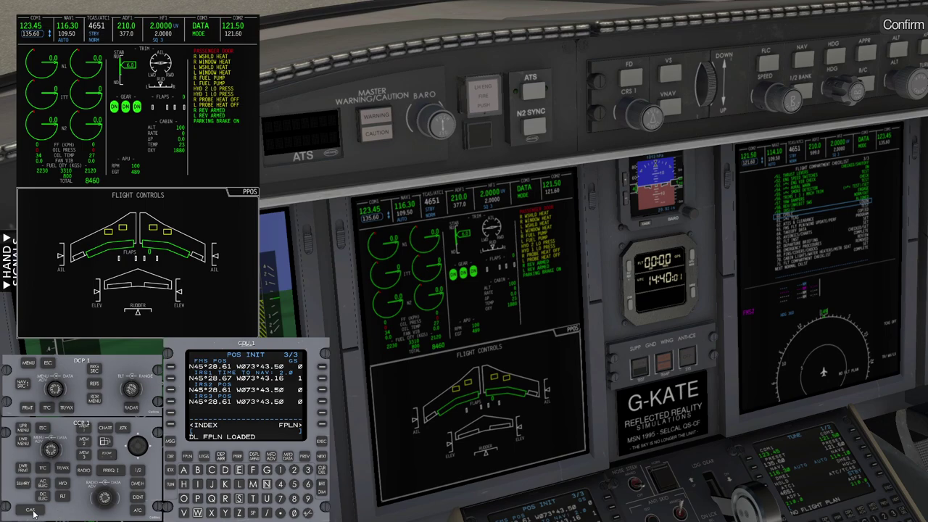
Run the TCAS test from the ATC/TCAS CONTROL page and check the test pattern on the pilot's display.
click(253, 430)
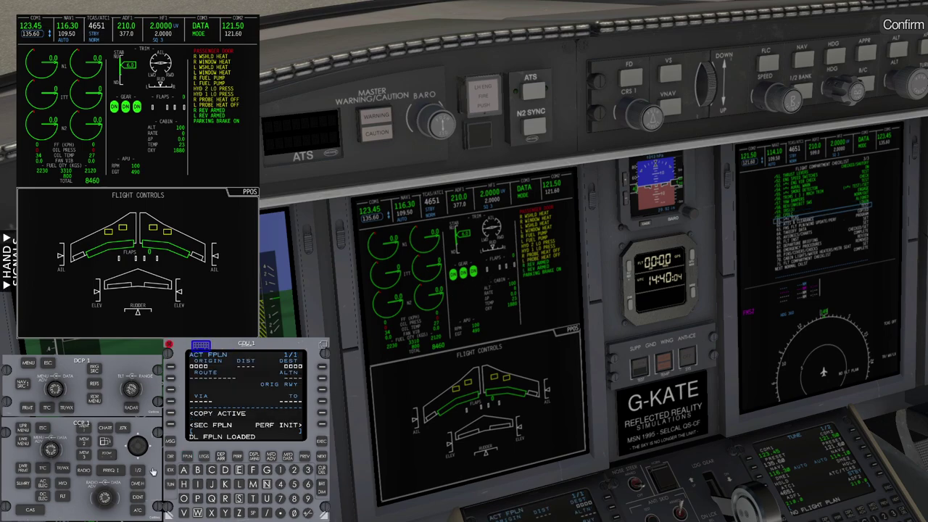
click(169, 484)
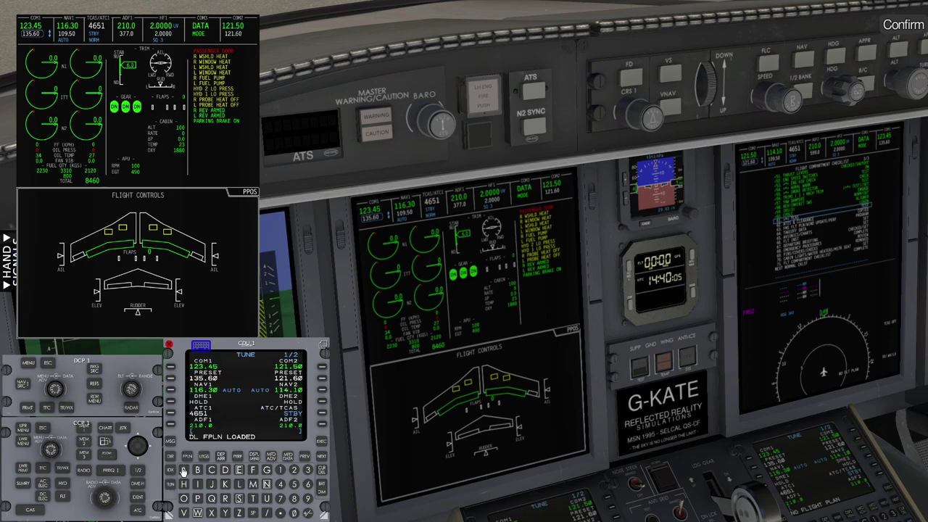
click(170, 415)
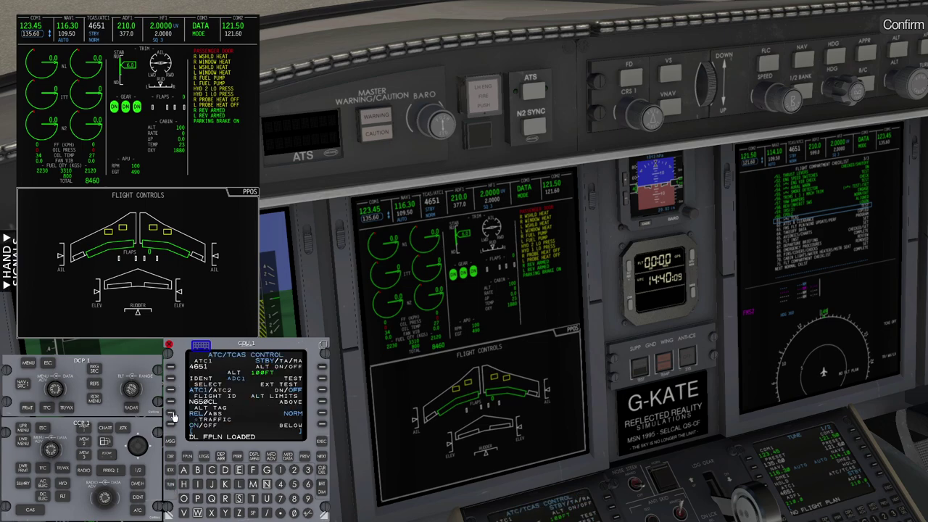
click(322, 380)
drag(414, 416, 364, 406)
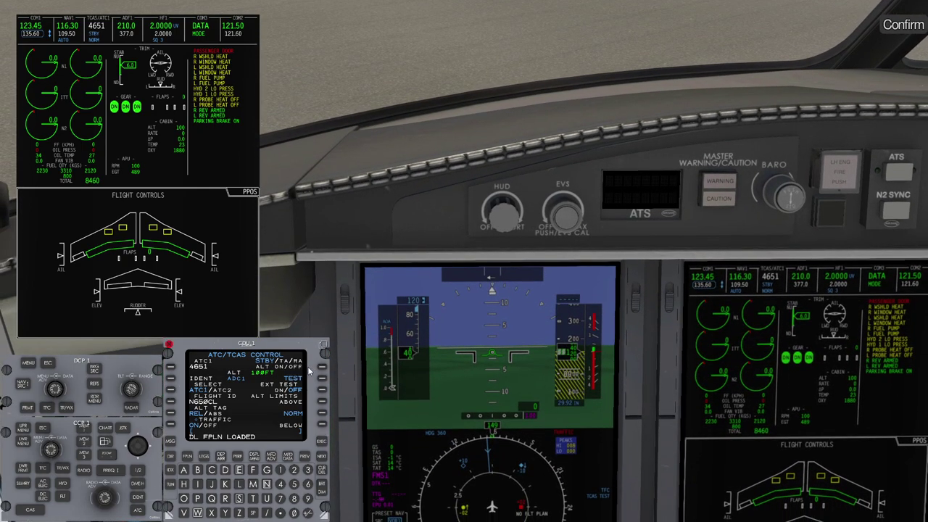
Set the transponder flight ID to GKATE on the ATC/TCAS CONTROL page.
drag(405, 328, 408, 340)
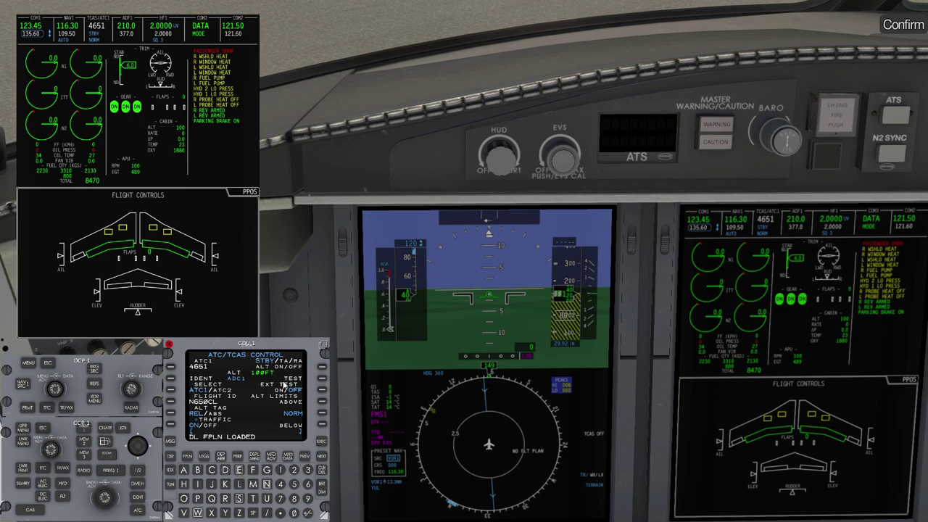
text(GKATE)
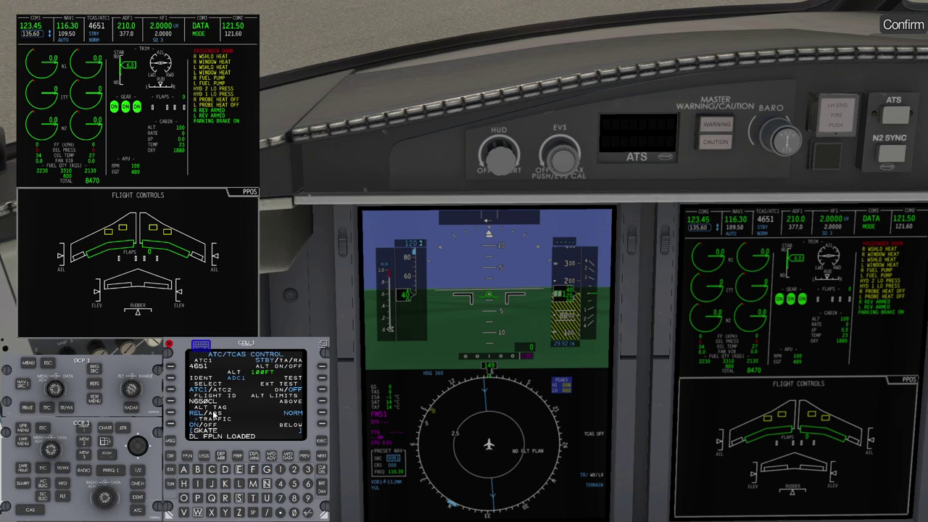
click(172, 402)
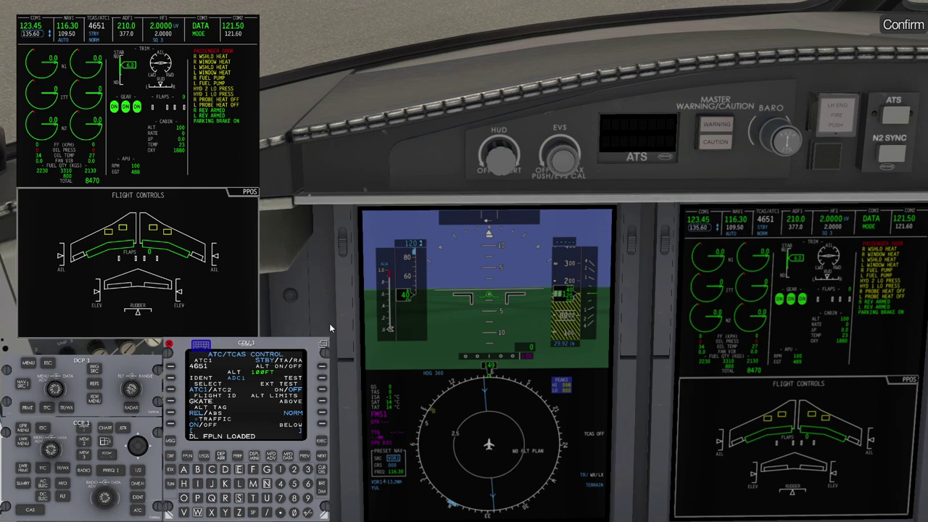
Replace the flight controls synoptic on the lower half of the pilot's multifunction display with the FMS map.
key(KP_6)
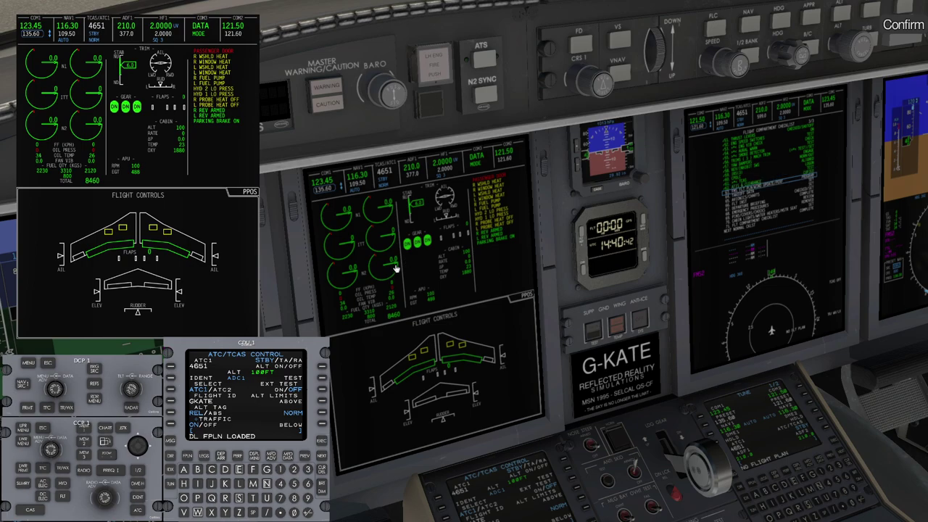
key(w)
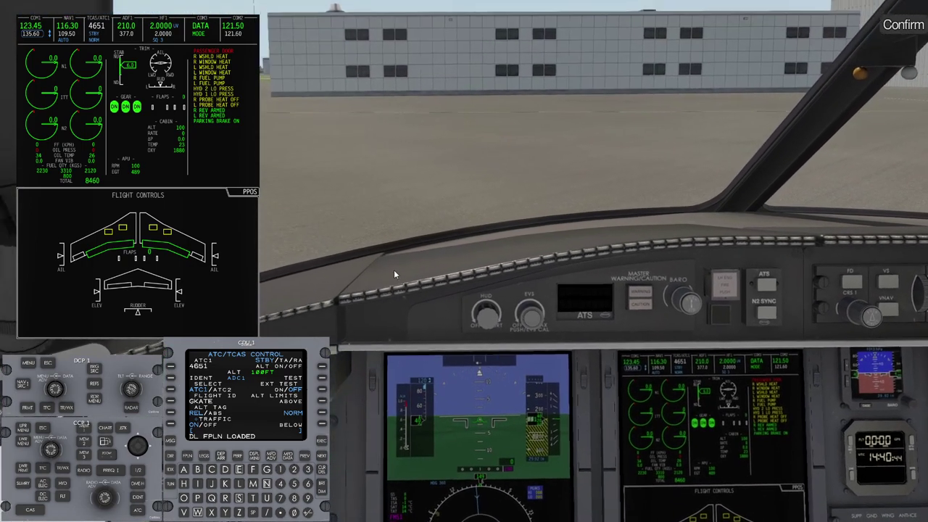
key(KP_2)
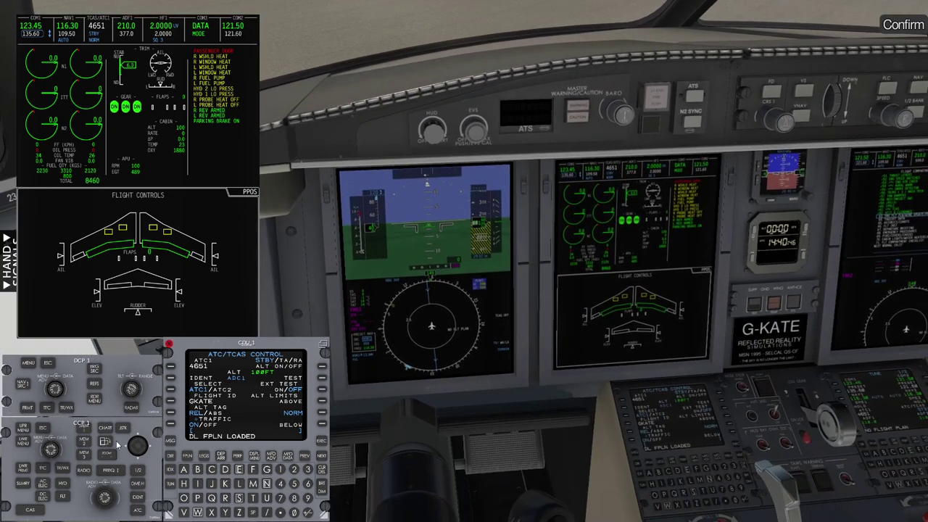
click(61, 498)
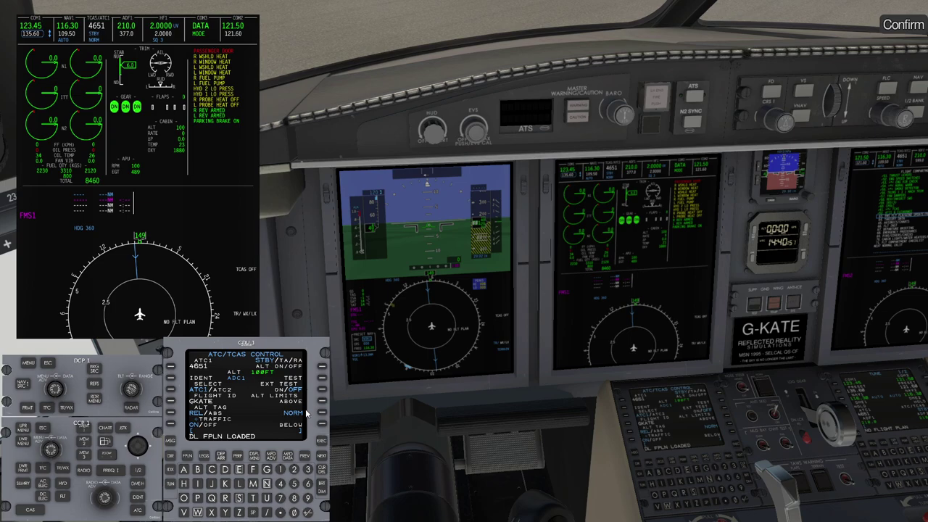
key(KP_0)
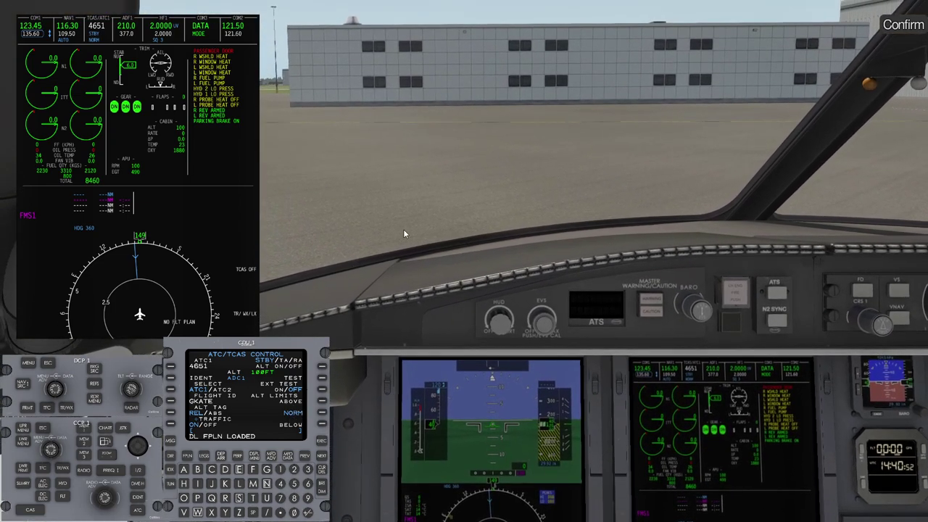
Activate the secondary CYUL to EGPF flight plan on CDU 1 and execute it.
click(186, 455)
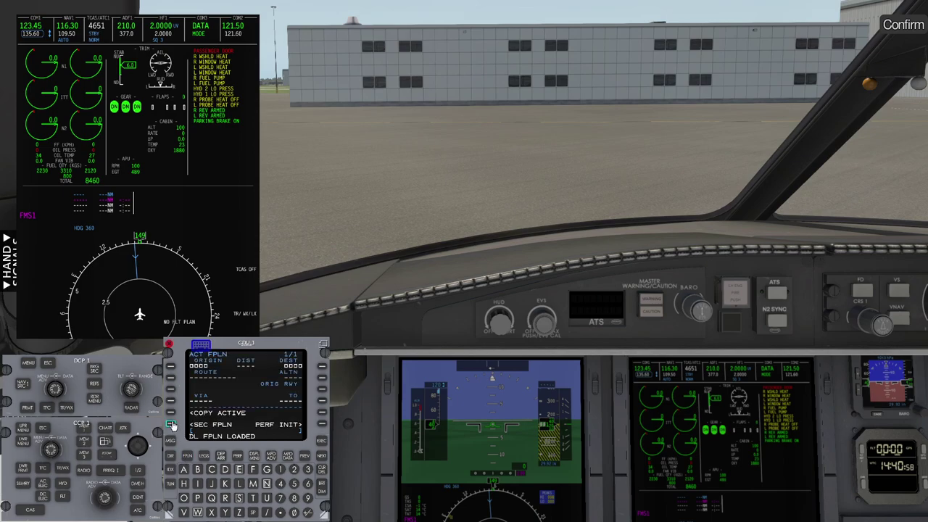
click(172, 426)
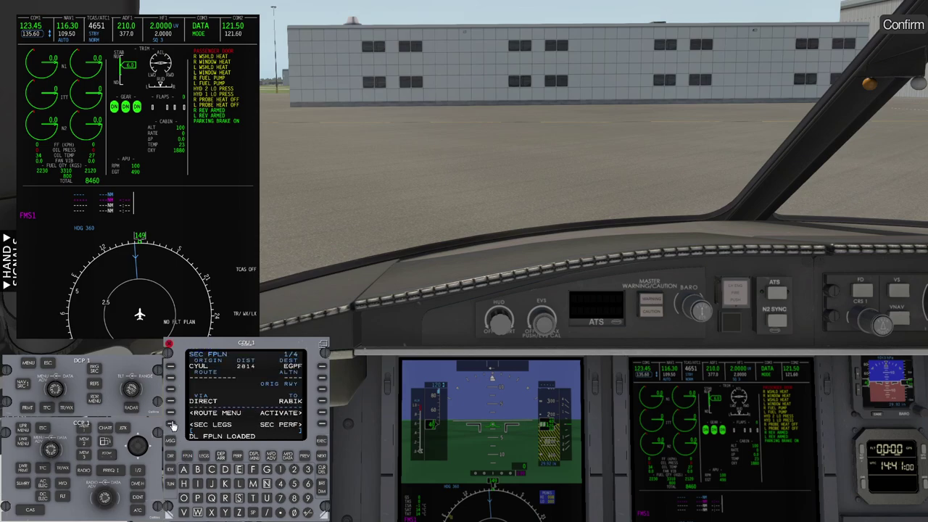
click(321, 415)
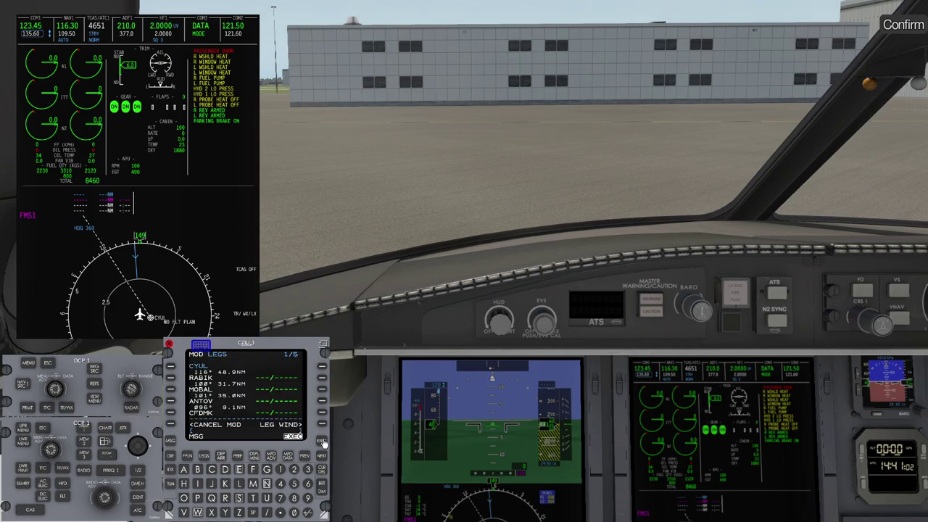
click(322, 441)
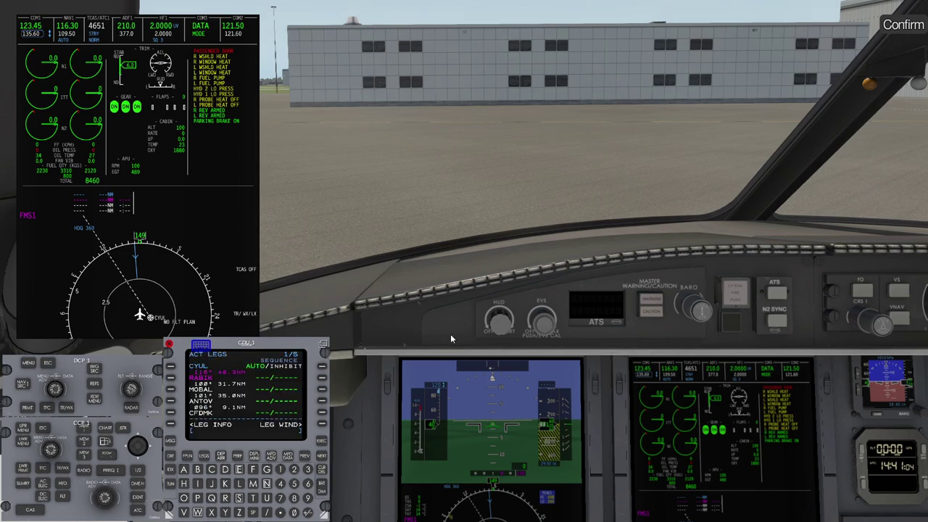
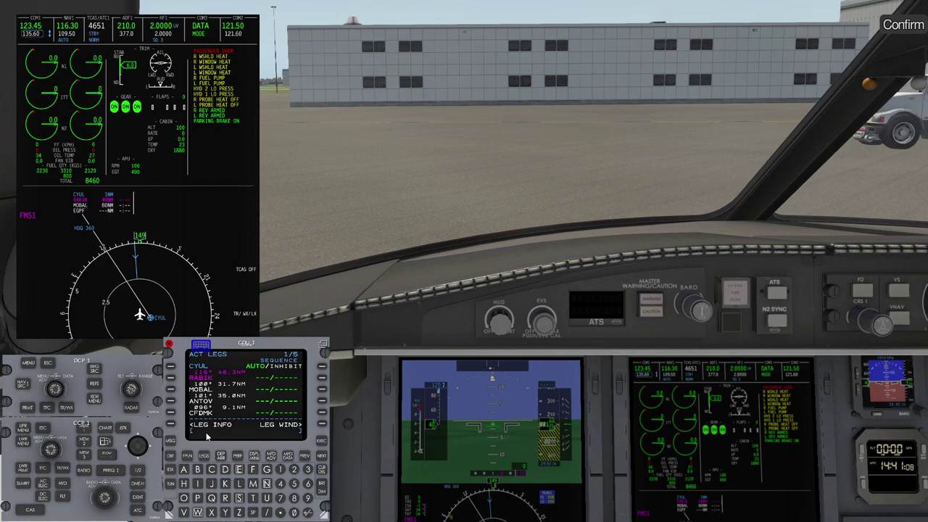
Page through the ACT LEGS pages up to 4/5 and return to page 1 to examine the route waypoints.
click(319, 457)
click(320, 458)
click(321, 458)
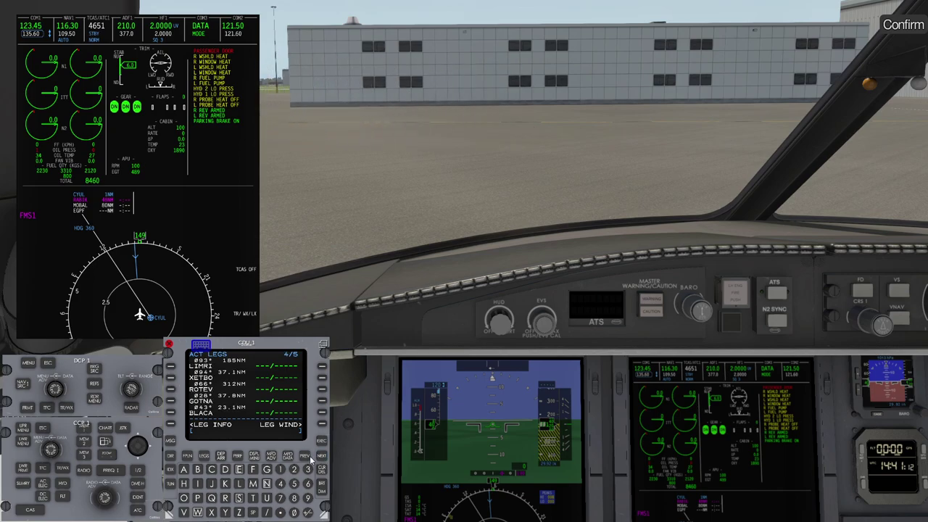
click(305, 458)
click(305, 457)
click(305, 457)
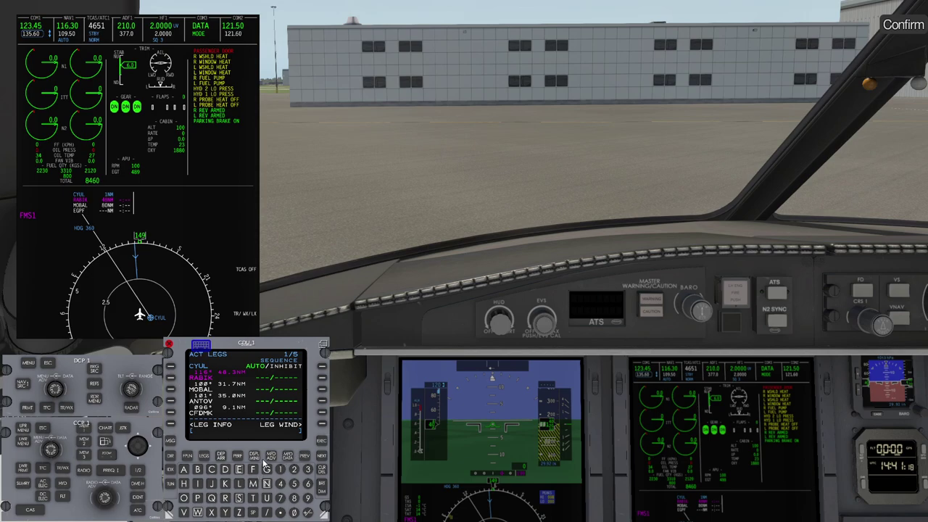
Select runway RW24L with the CYUL1 departure for CYUL and execute the modification.
click(219, 457)
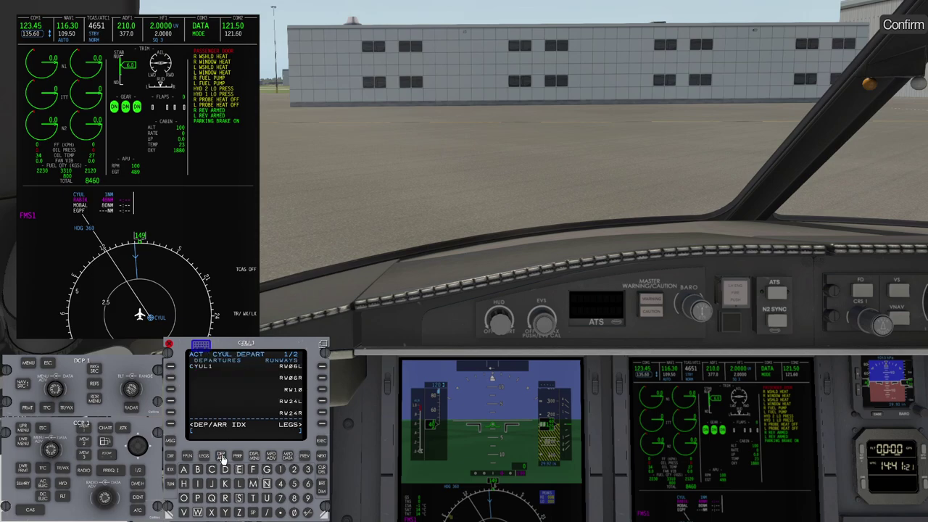
click(322, 404)
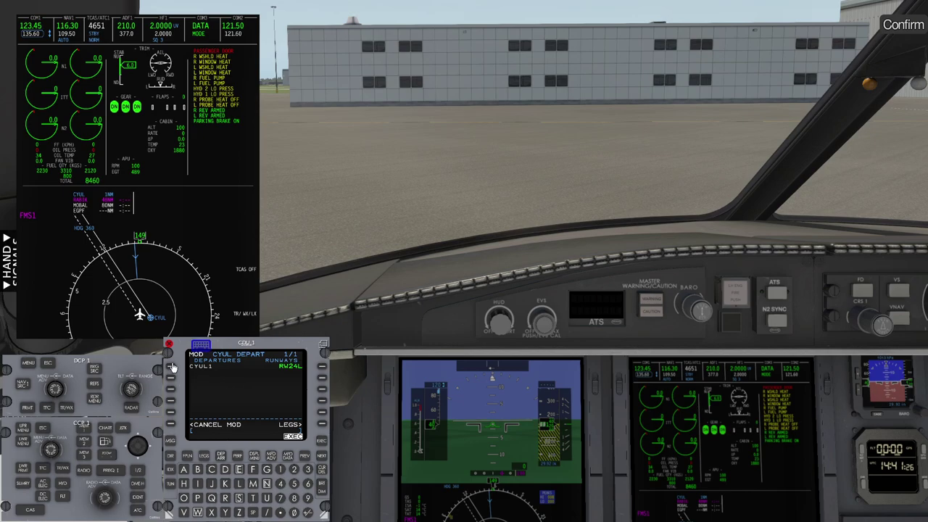
click(172, 370)
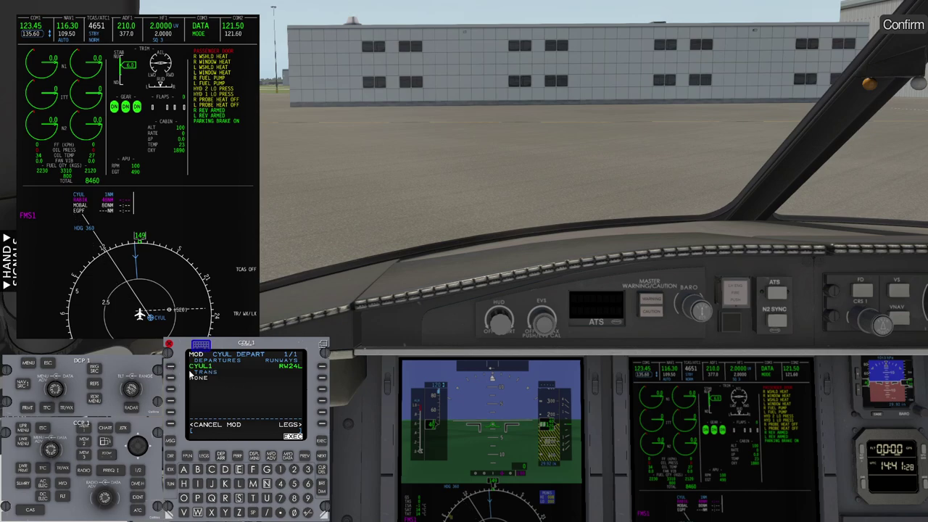
click(321, 442)
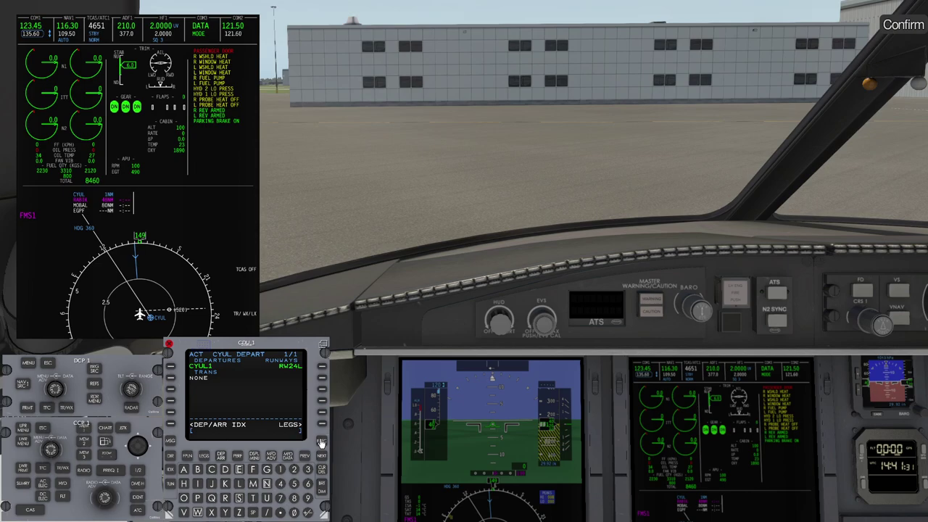
Review the active legs from the RW24L departure onward through page 4/5.
click(204, 455)
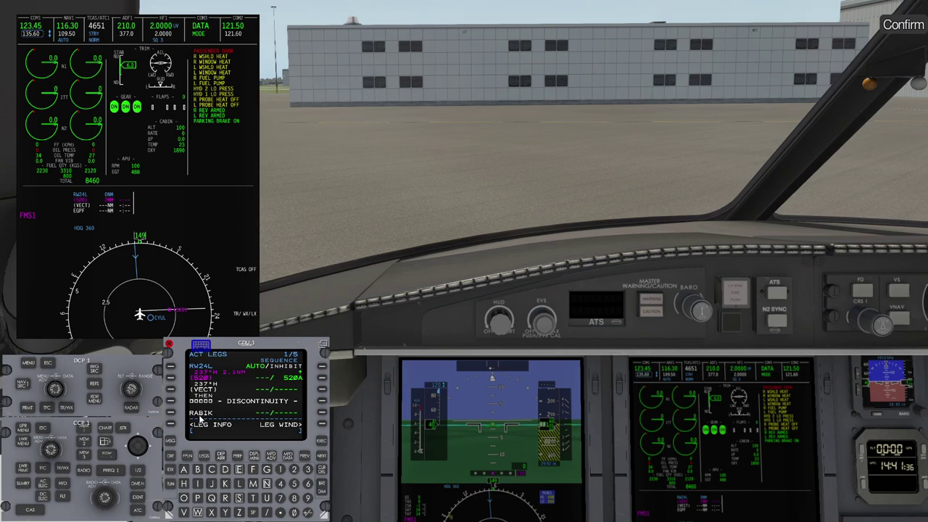
click(322, 458)
click(322, 458)
click(322, 458)
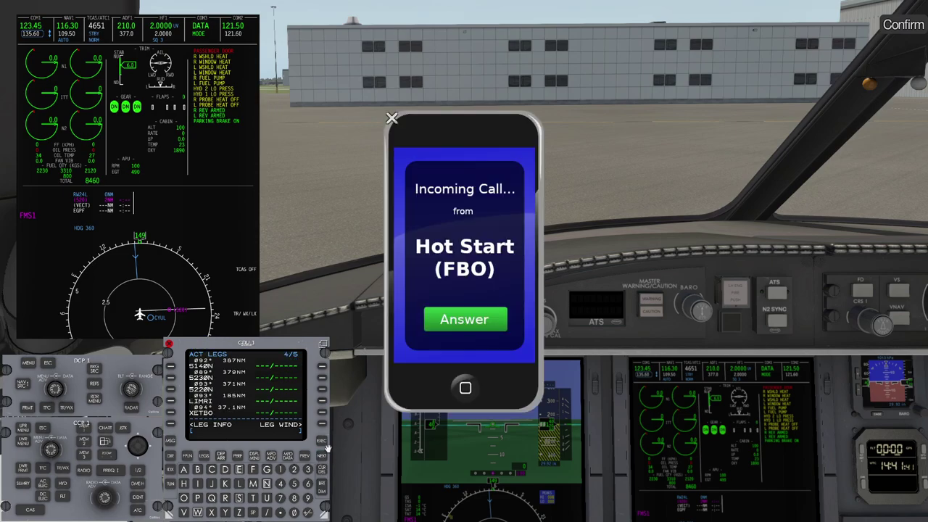
Answer the Hot Start FBO call and reply that the airplane is still being prepared for the passengers.
click(465, 319)
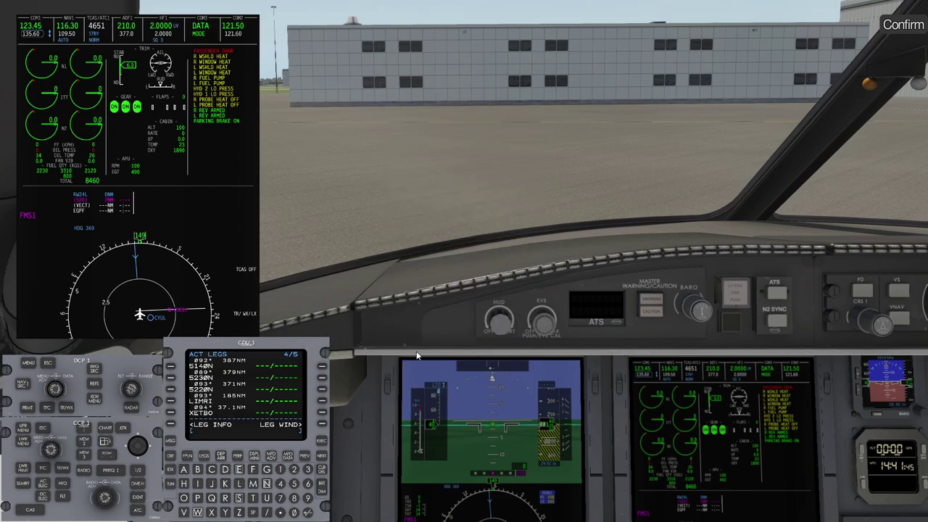
key(KP_2)
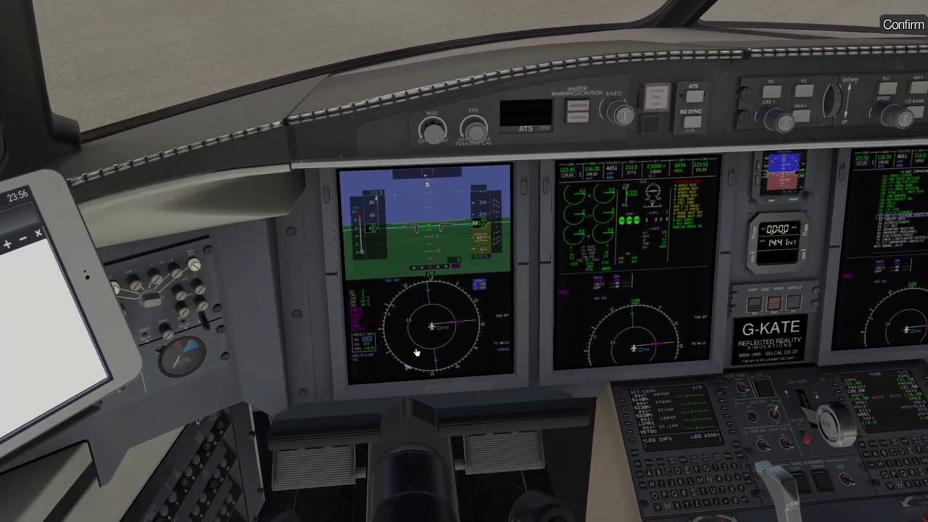
key(KP_1)
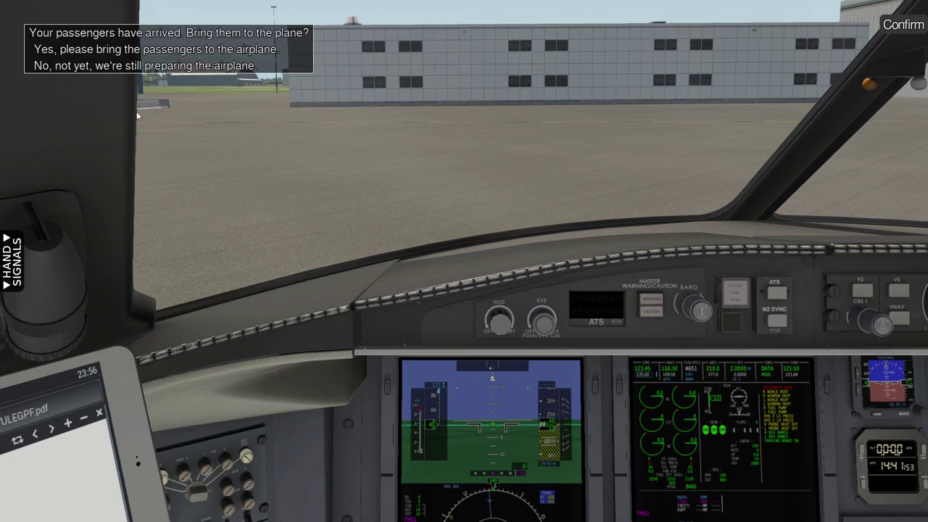
click(139, 65)
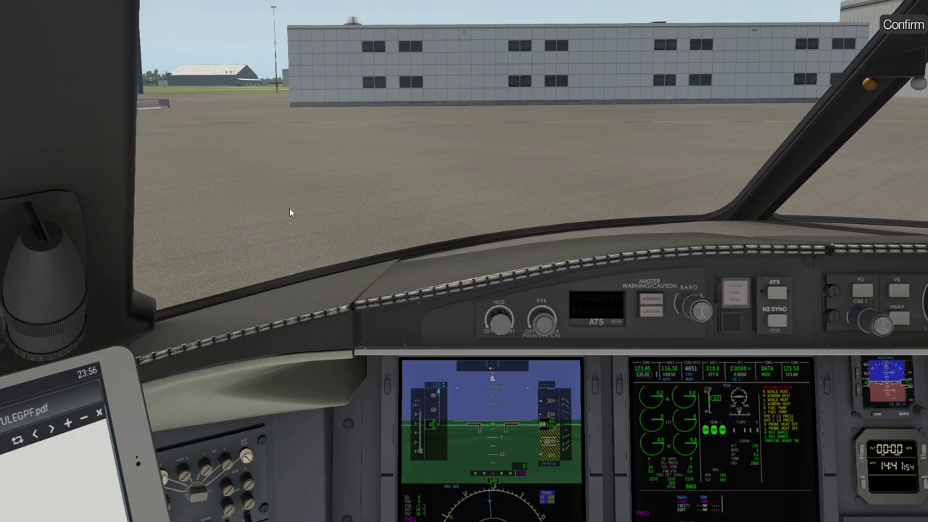
drag(290, 208, 295, 217)
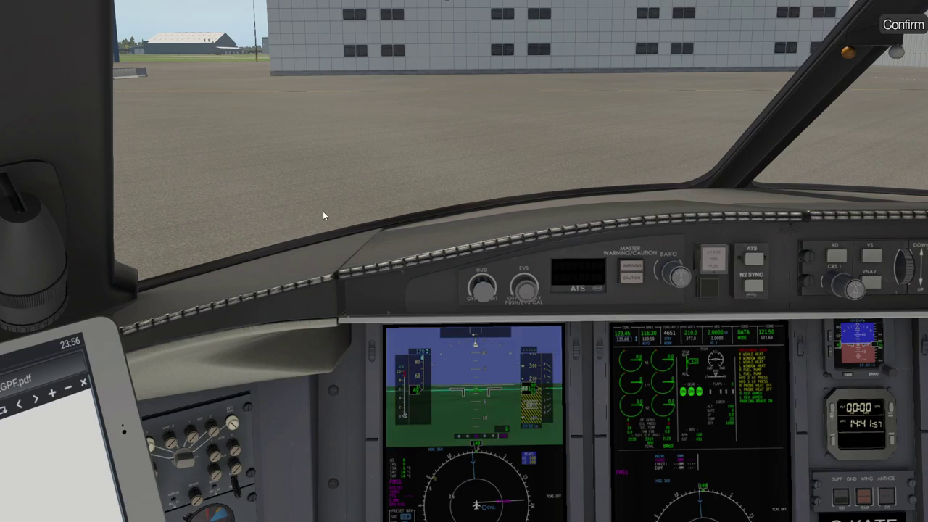
key(Return)
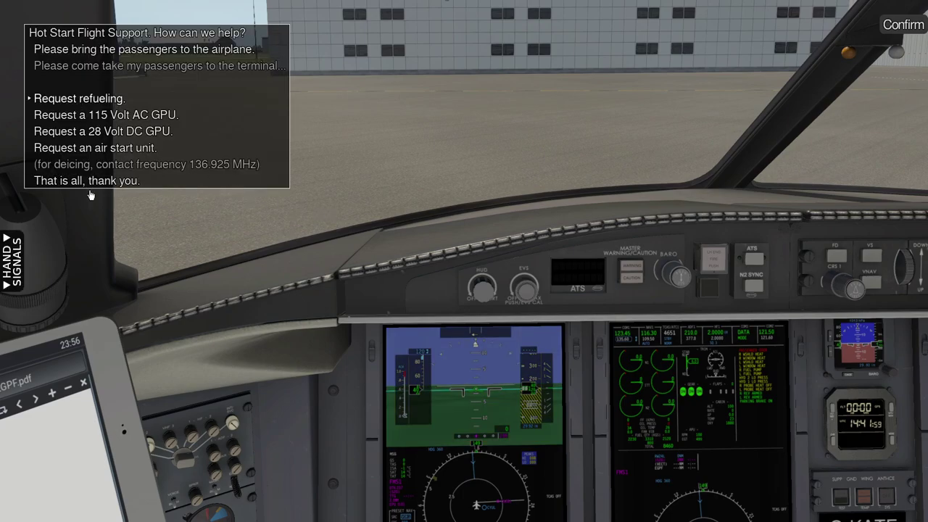
click(93, 181)
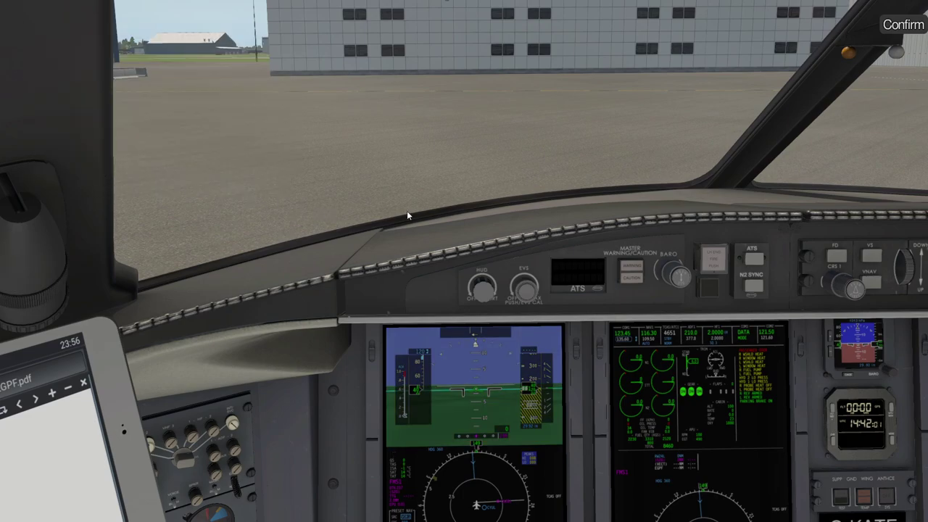
Select the ILS 23 approach and BLAC1G arrival for EGPF, execute them, and show the active legs.
drag(404, 211, 408, 236)
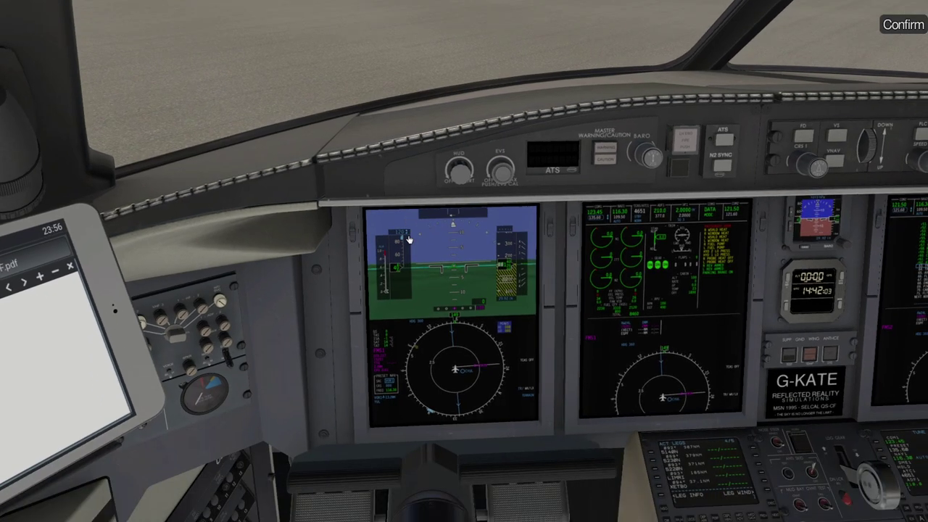
scroll(409, 240, up, 2)
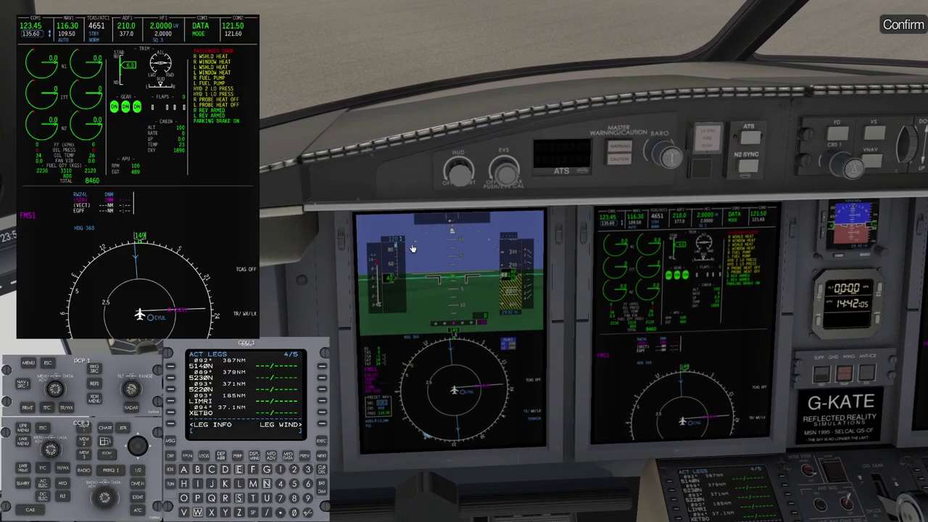
click(221, 457)
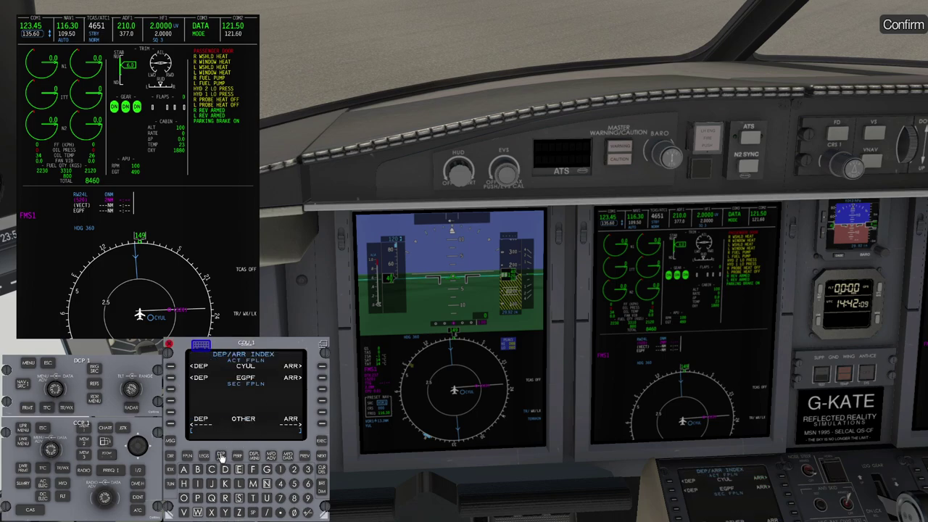
click(322, 379)
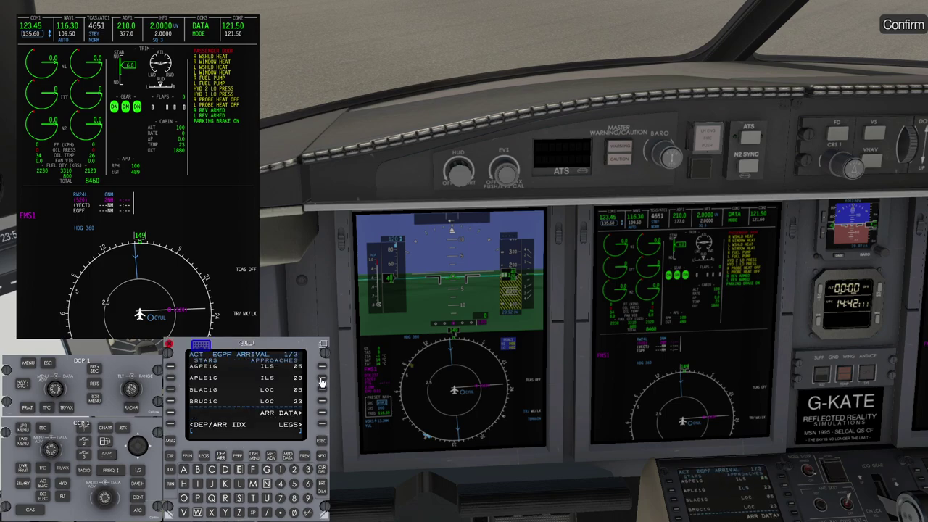
click(322, 378)
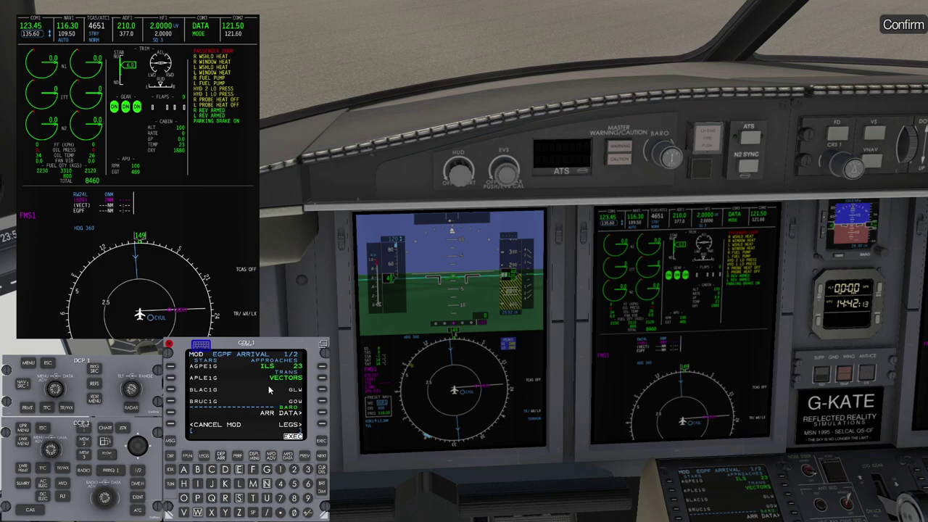
click(171, 391)
click(327, 440)
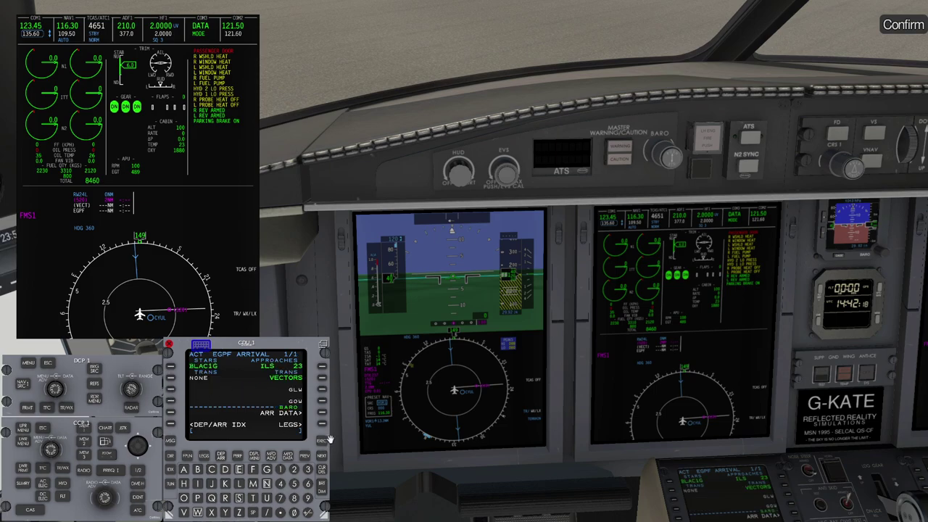
click(204, 456)
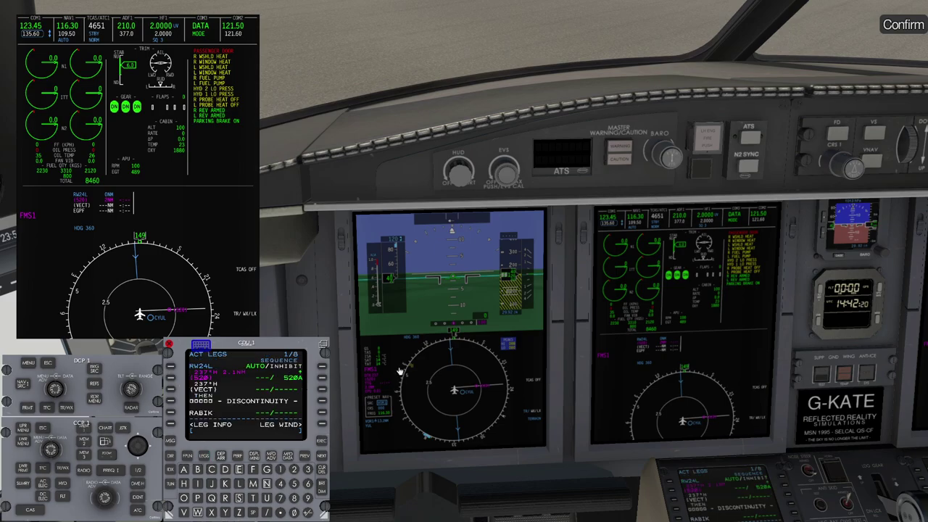
Switch the lower map to PLAN format and open the map center controls for the left display.
drag(528, 376, 560, 408)
scroll(560, 408, up, 5)
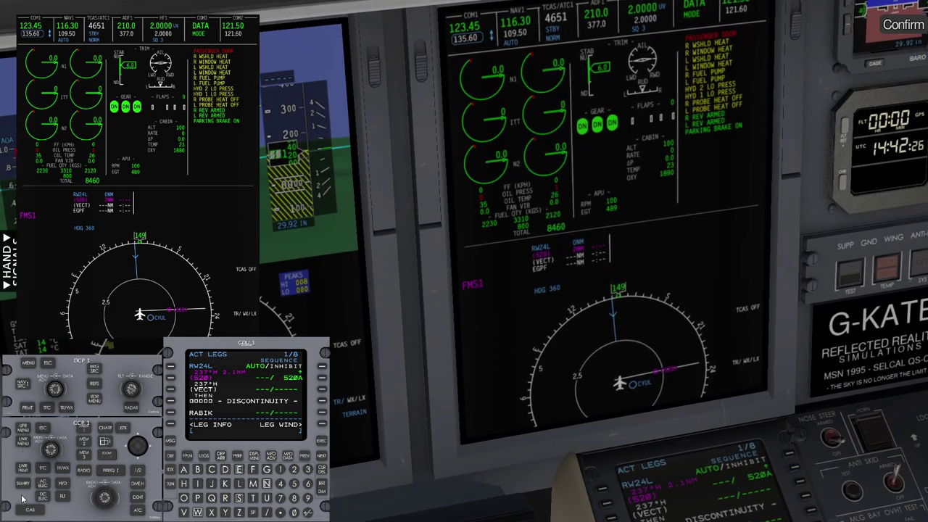
click(24, 471)
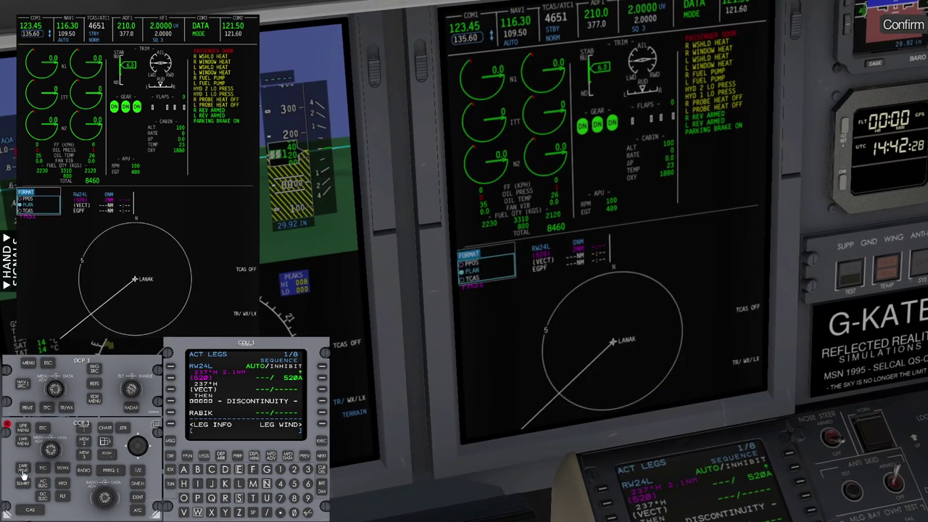
click(23, 472)
click(24, 472)
click(24, 472)
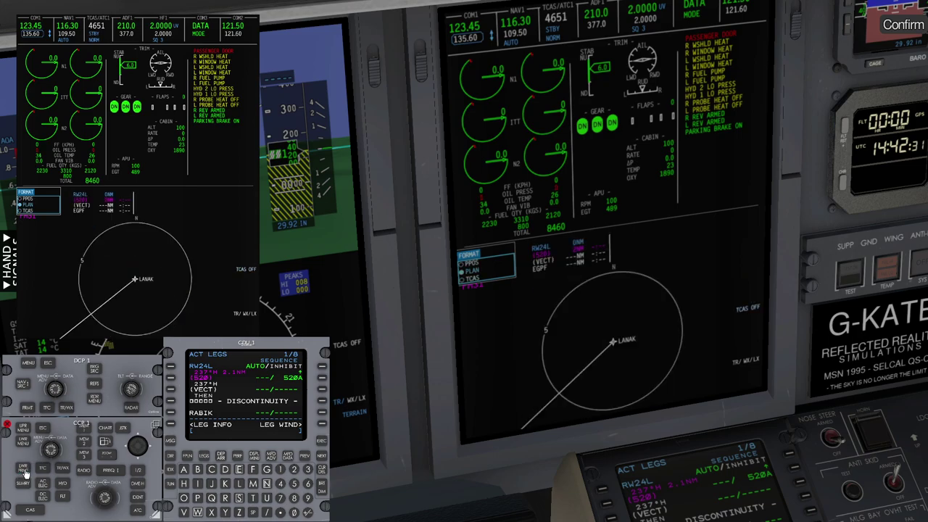
click(270, 457)
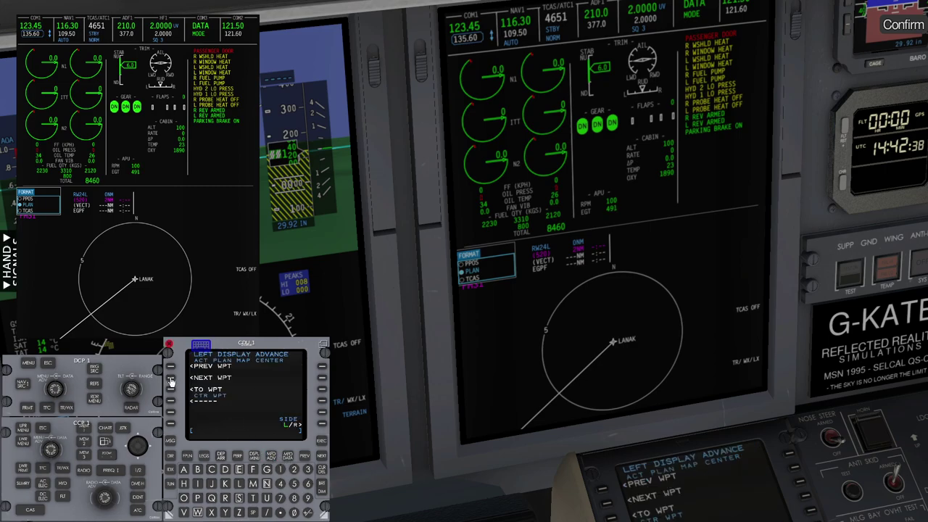
Examine the EGPF arrival on the plan map around TRN, FF23 and CF23, widening the map range to 10.
click(171, 378)
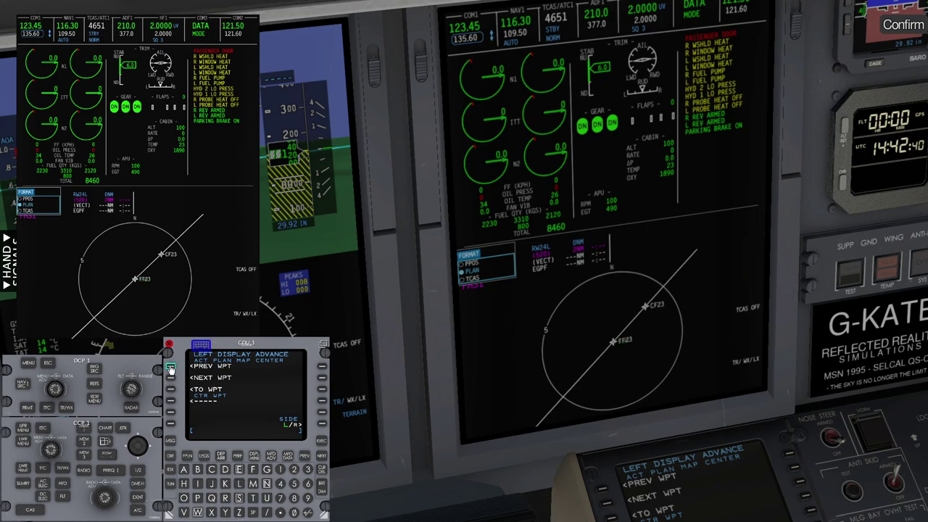
click(171, 368)
click(170, 367)
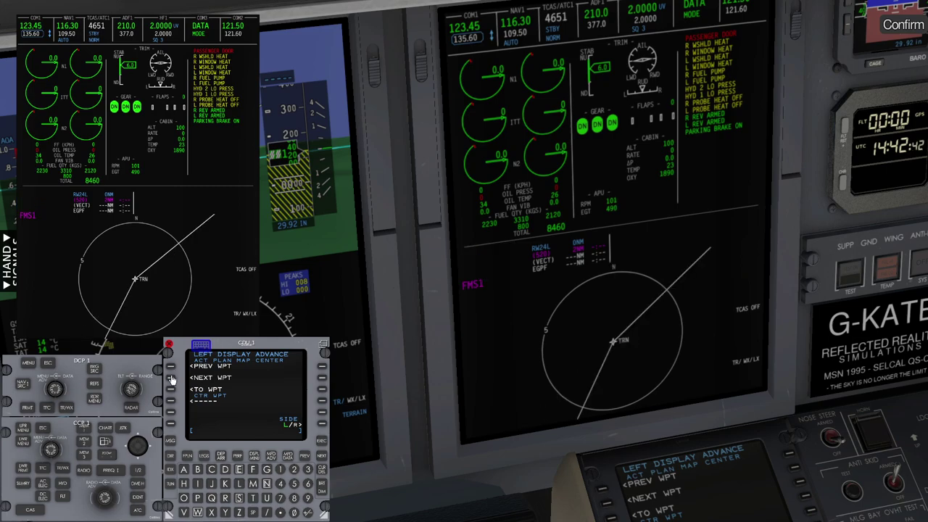
click(171, 378)
click(171, 378)
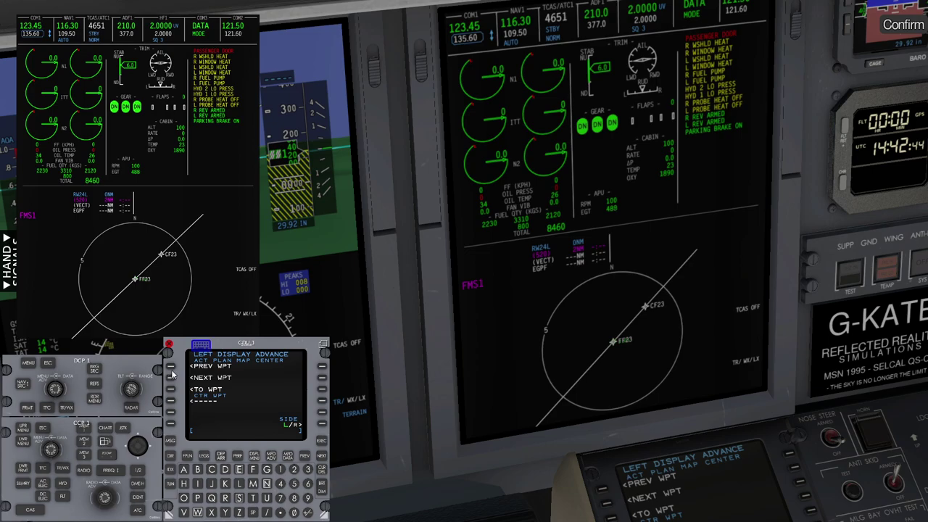
click(171, 368)
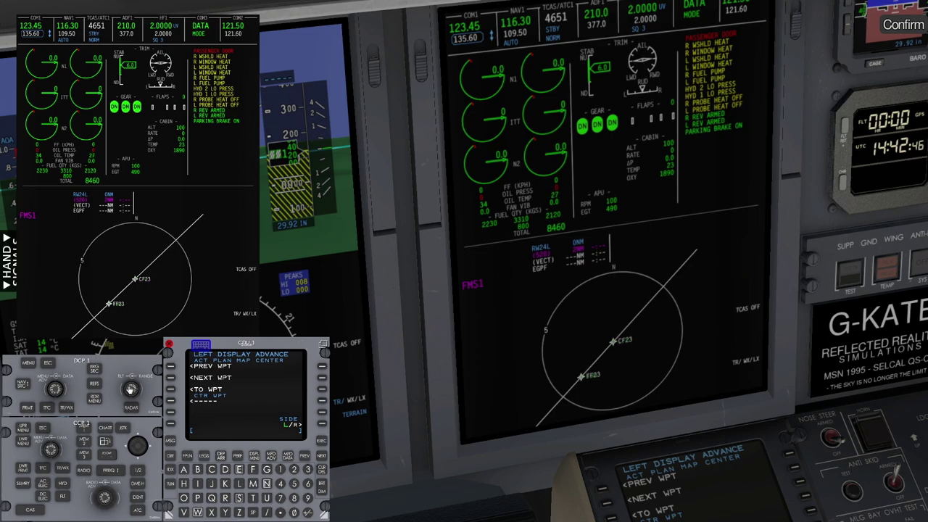
scroll(130, 389, up, 2)
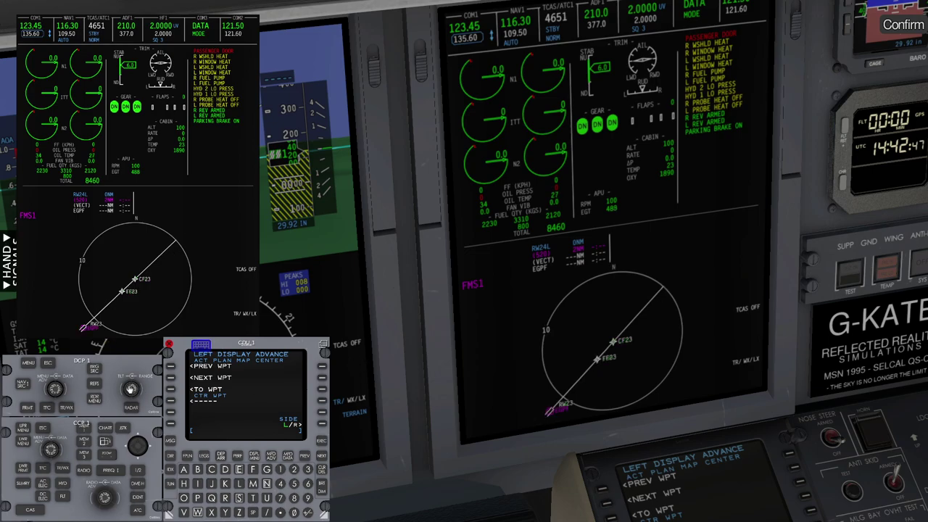
Review the route waypoint by waypoint on the plan map from the CYUL departure to the EGPF approach, at map range 5.
click(172, 378)
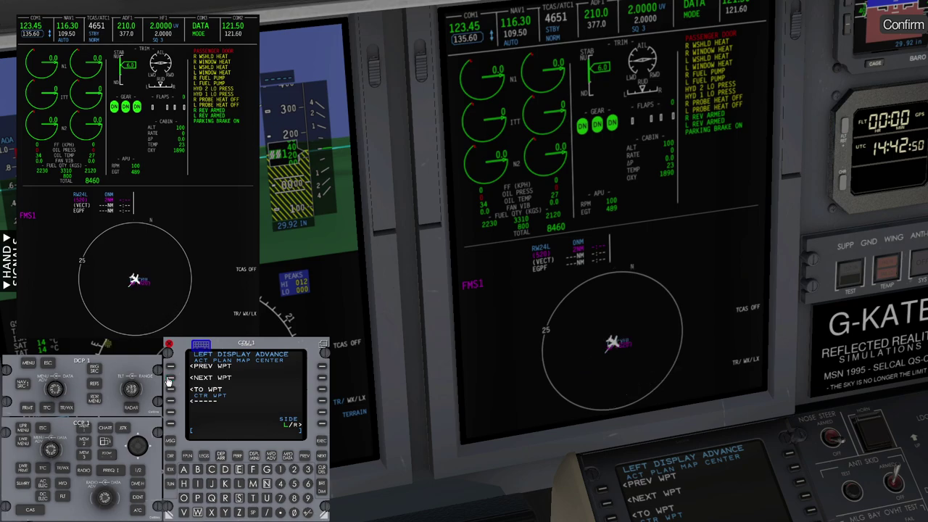
scroll(131, 392, down, 2)
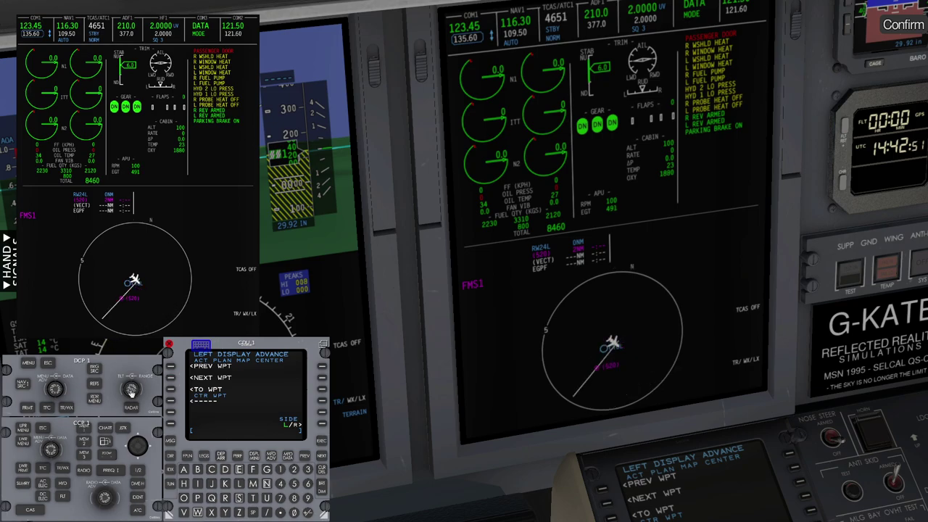
click(172, 381)
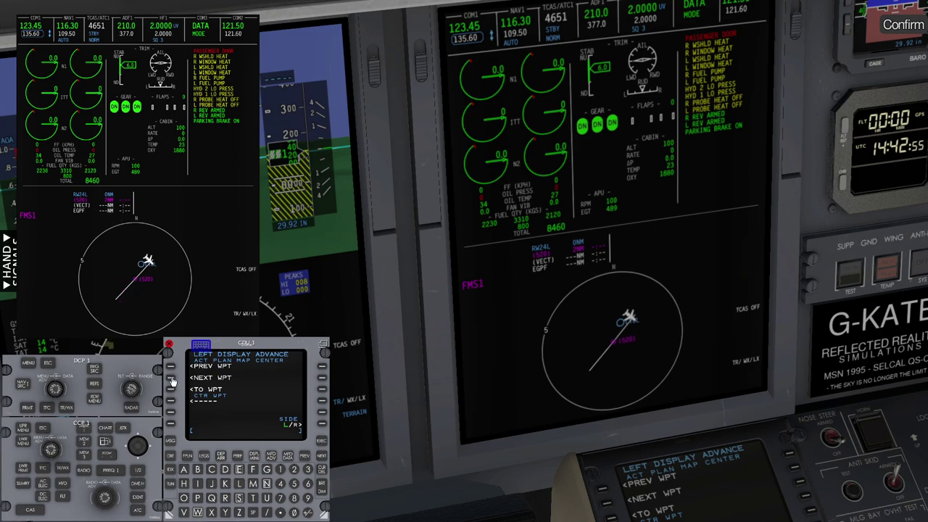
click(172, 381)
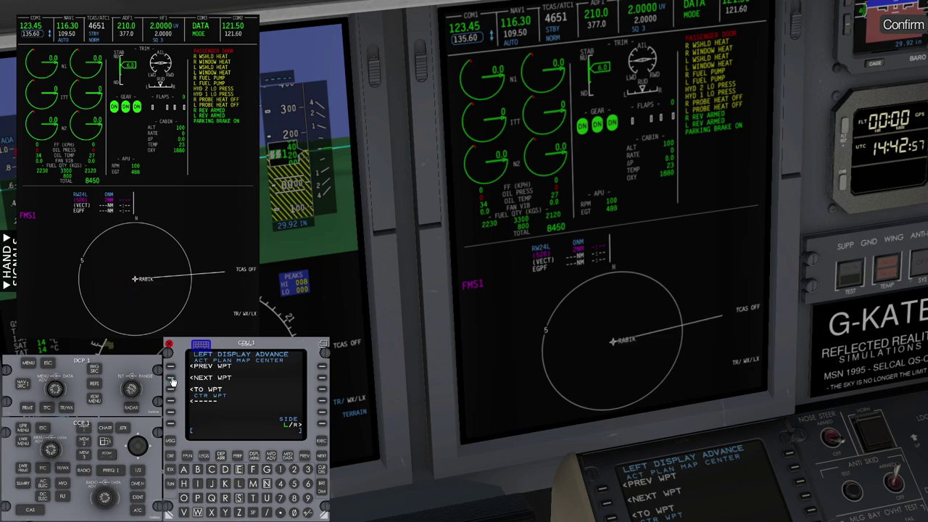
click(172, 381)
click(172, 381)
click(172, 380)
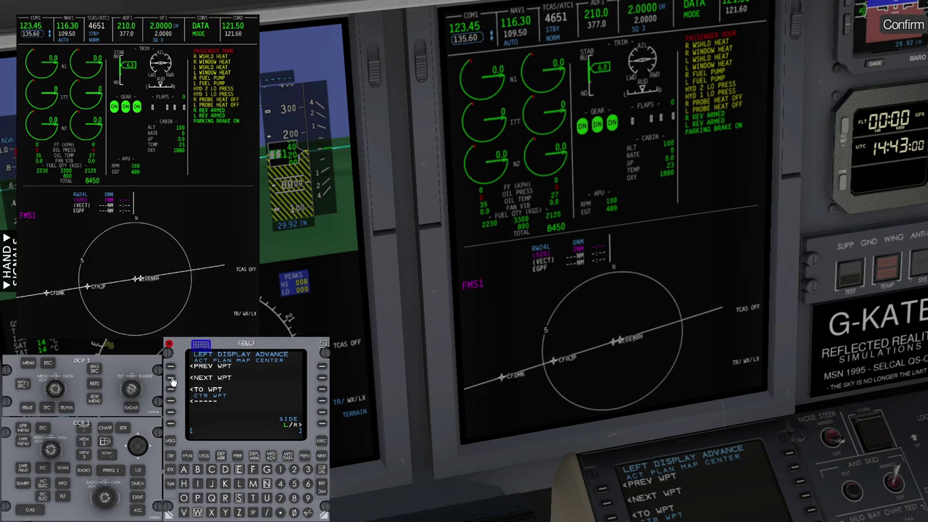
click(172, 380)
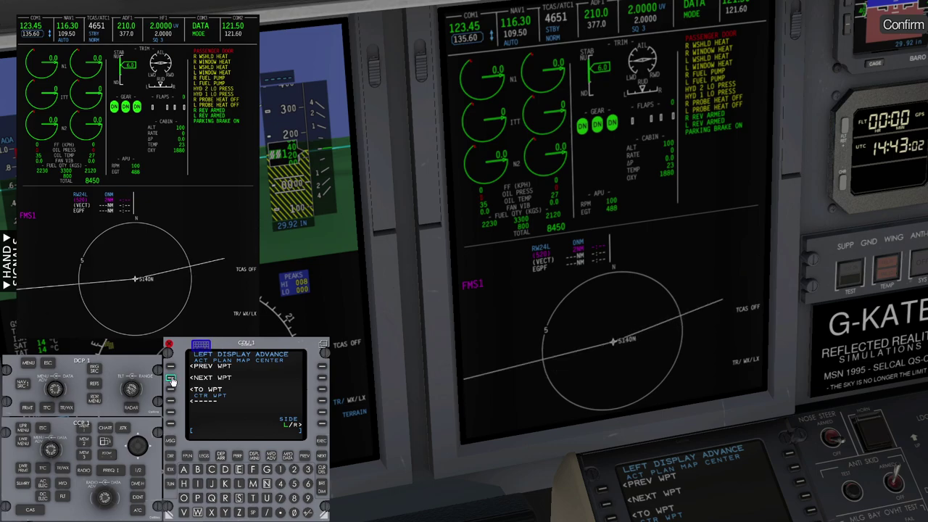
click(172, 381)
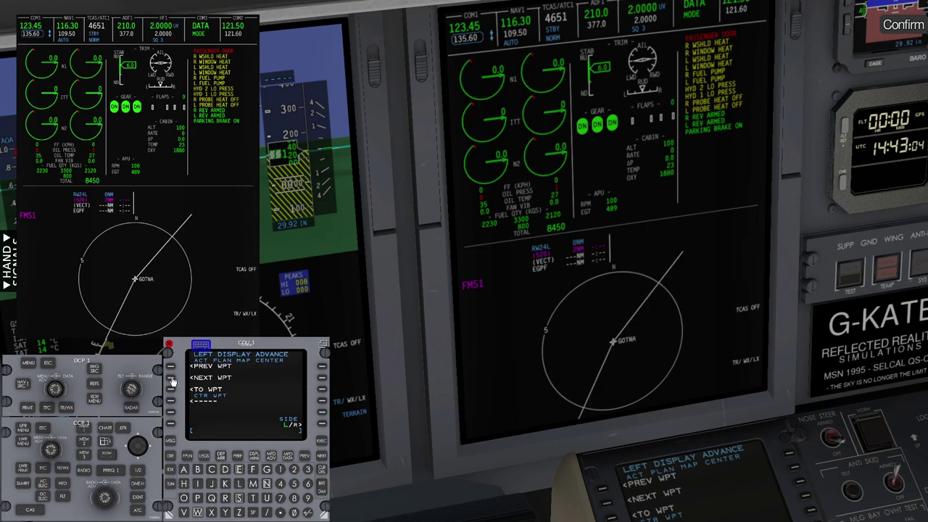
click(172, 380)
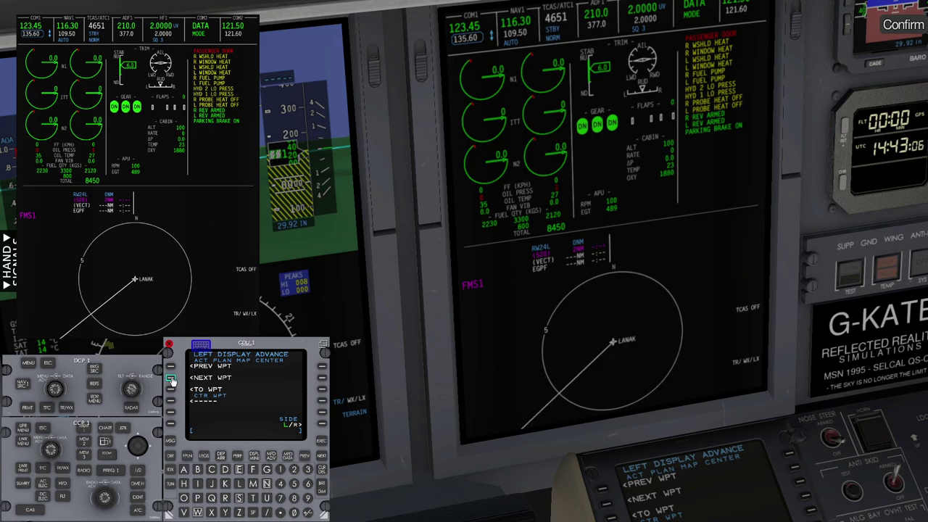
Show the active legs again and return the lower map to PPOS format.
click(205, 456)
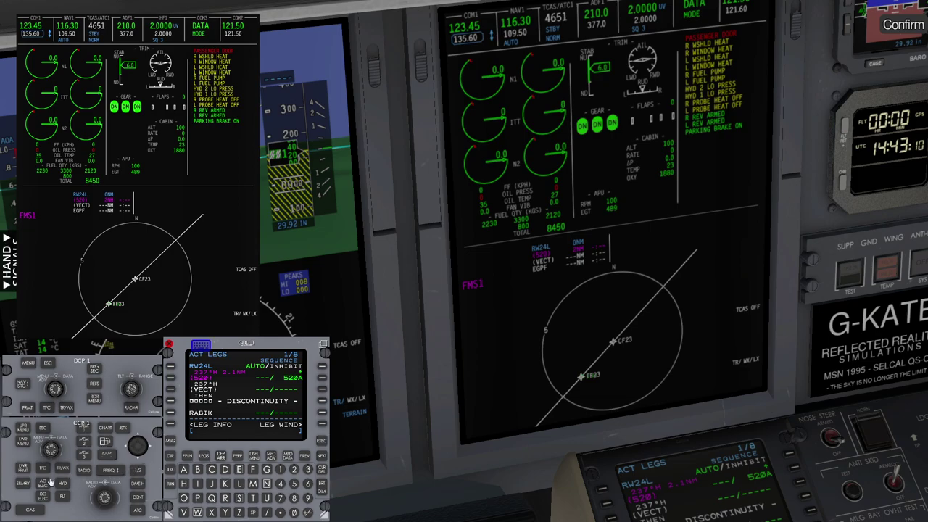
click(25, 470)
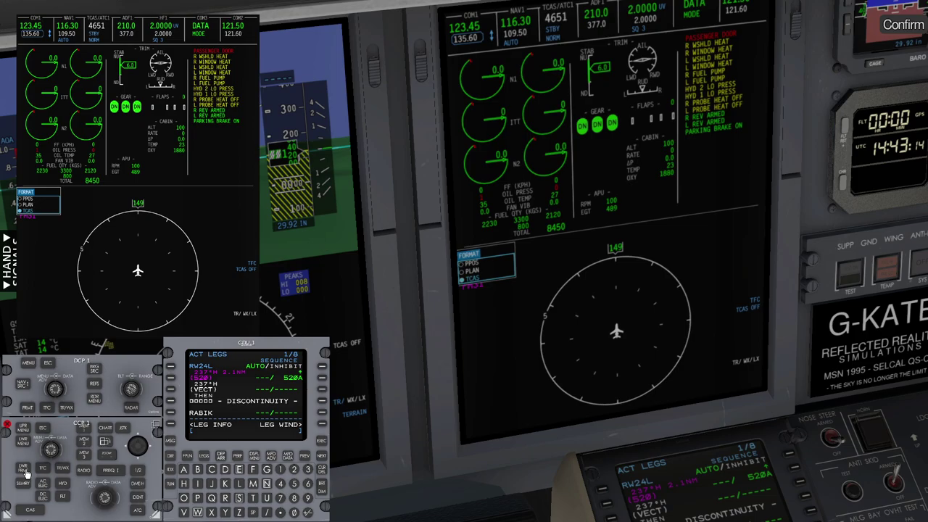
click(25, 470)
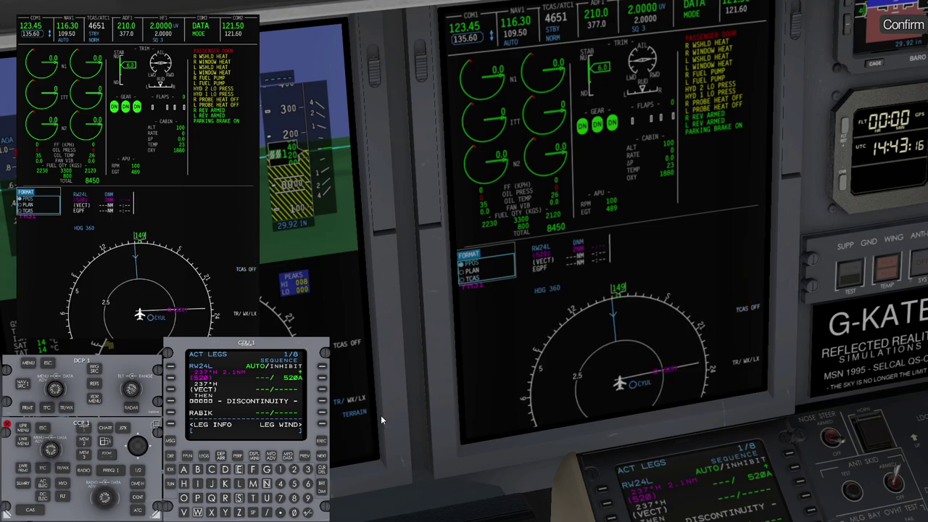
Check the current flight compartment checklist item and send the flight plan wind update request.
key(KP_6)
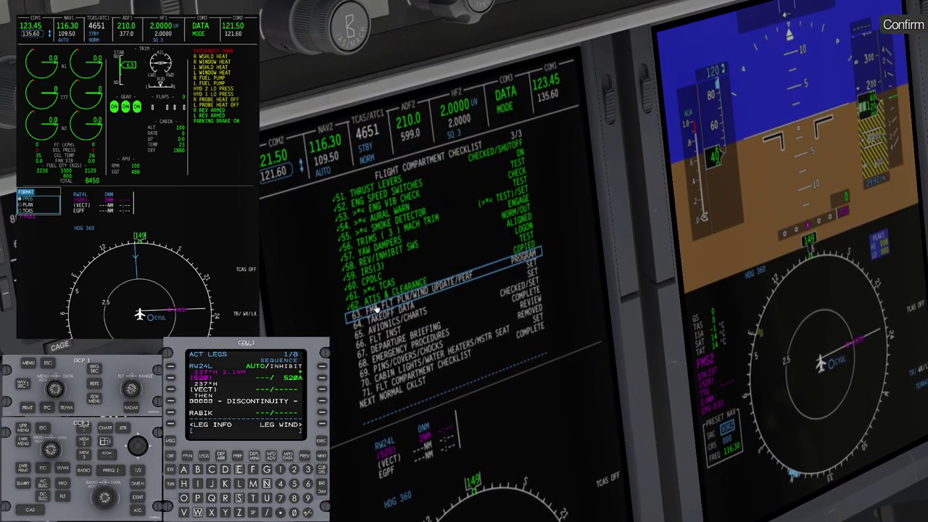
key(KP_5)
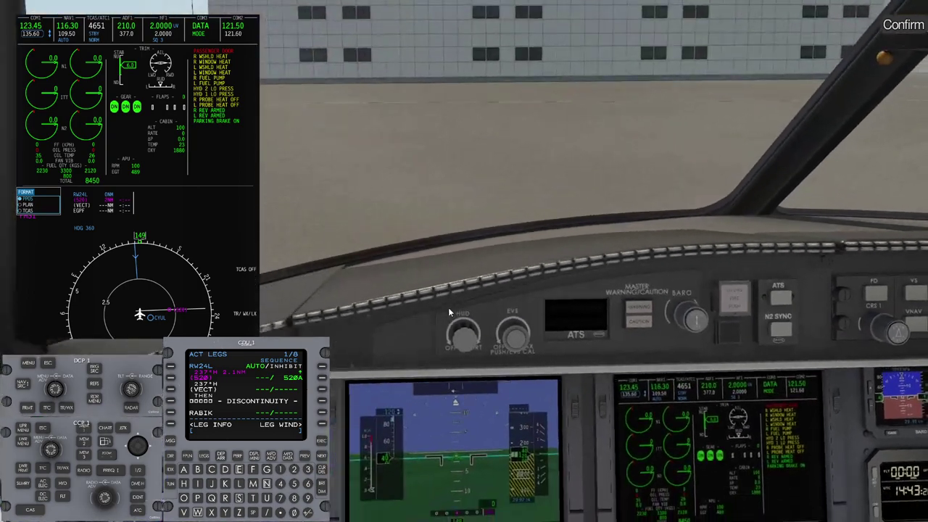
click(171, 471)
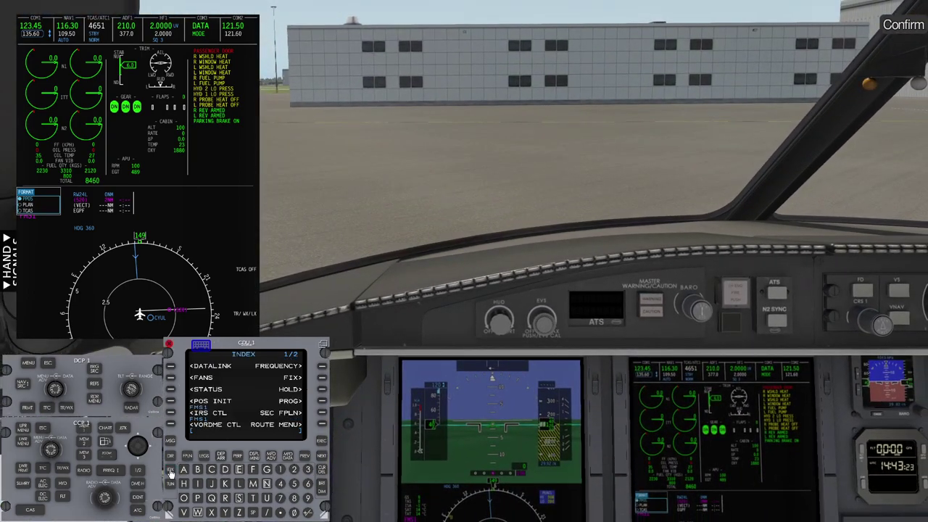
click(321, 426)
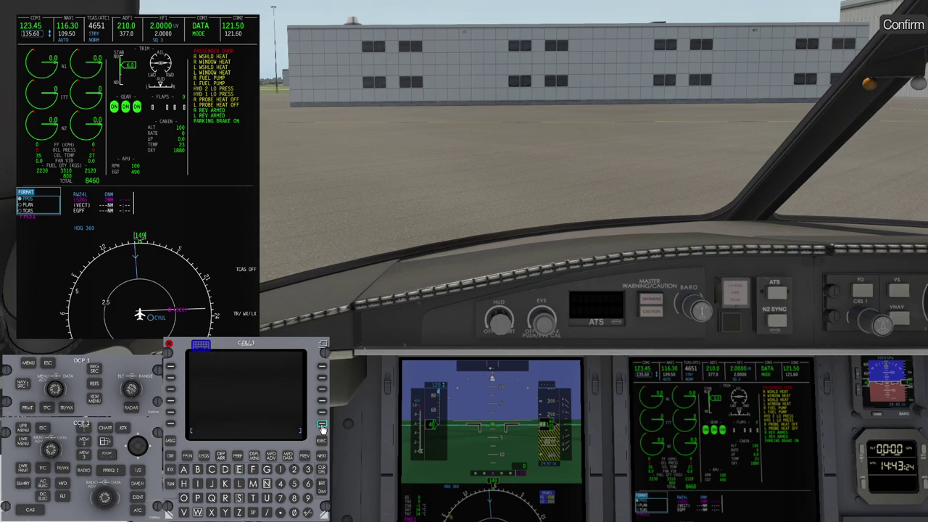
click(172, 401)
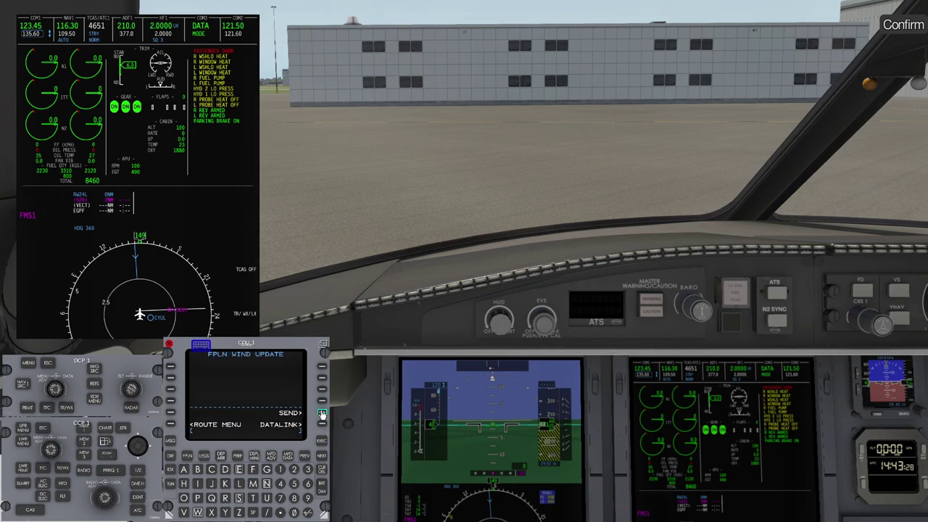
Set the outside air temperature to +15 °C in the FMS thrust limit data.
click(238, 458)
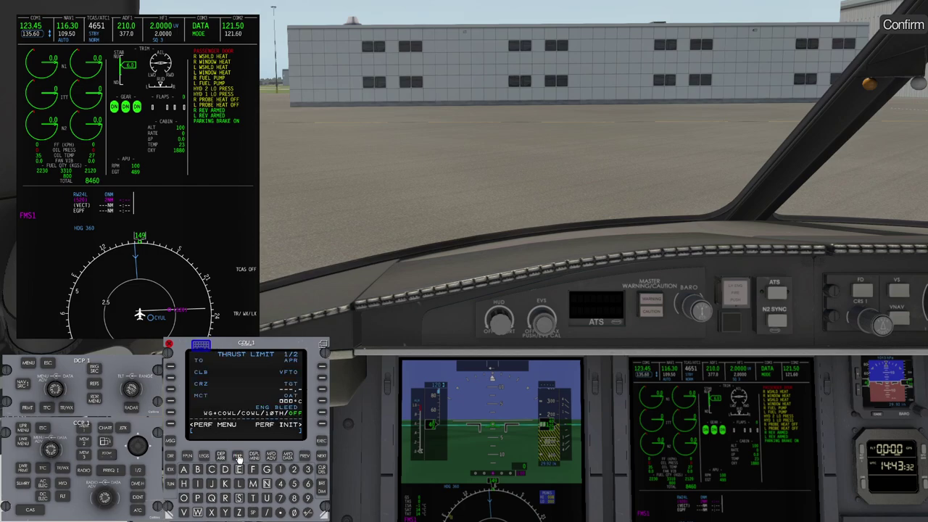
drag(417, 251, 414, 283)
scroll(422, 275, up, 3)
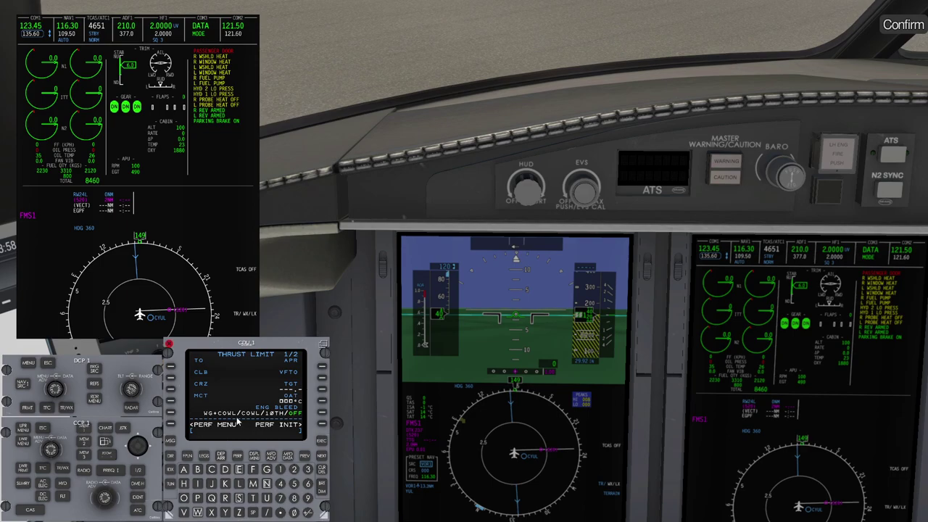
text(15)
click(321, 404)
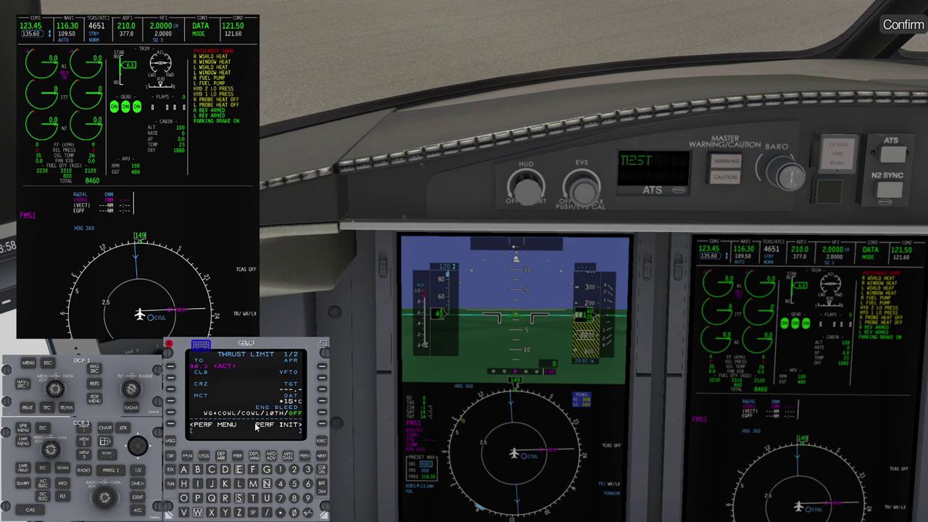
Set the cruise altitude to FL370 in the FMS performance initialization.
click(321, 426)
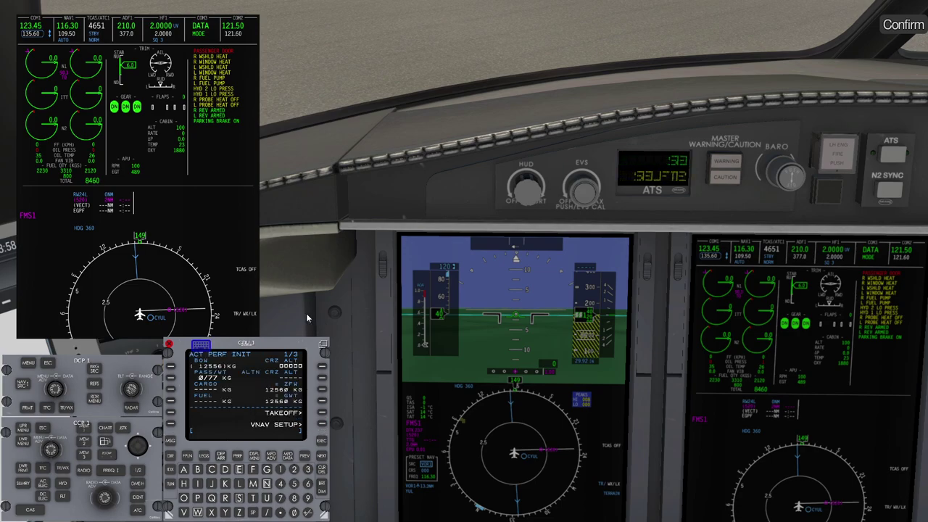
text(FL)
text(370)
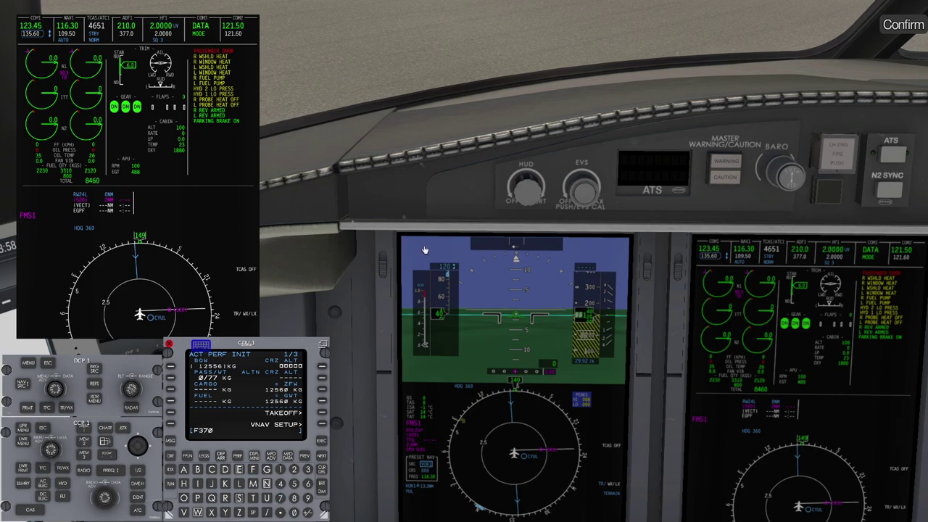
click(323, 367)
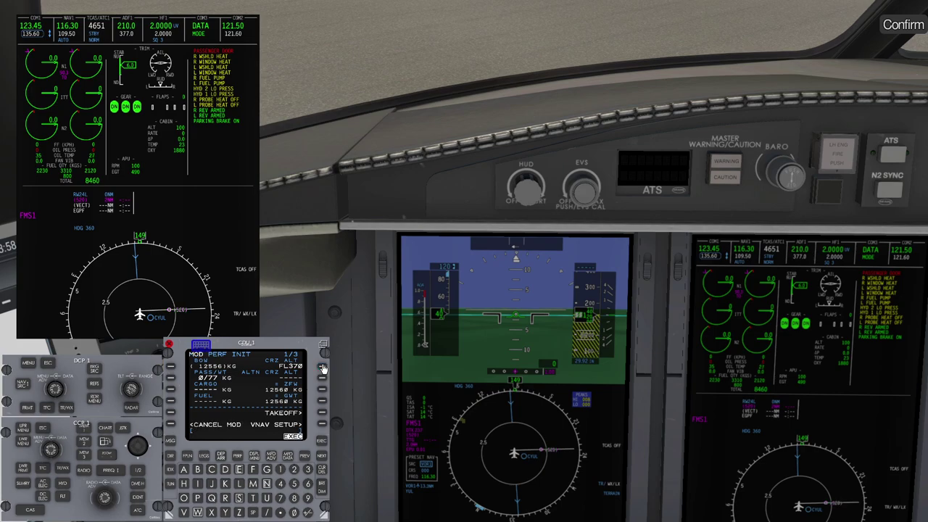
Set the passenger count and weight to 4/85 kg, accept the sensed fuel, and execute the performance modification.
text(4/85)
click(173, 383)
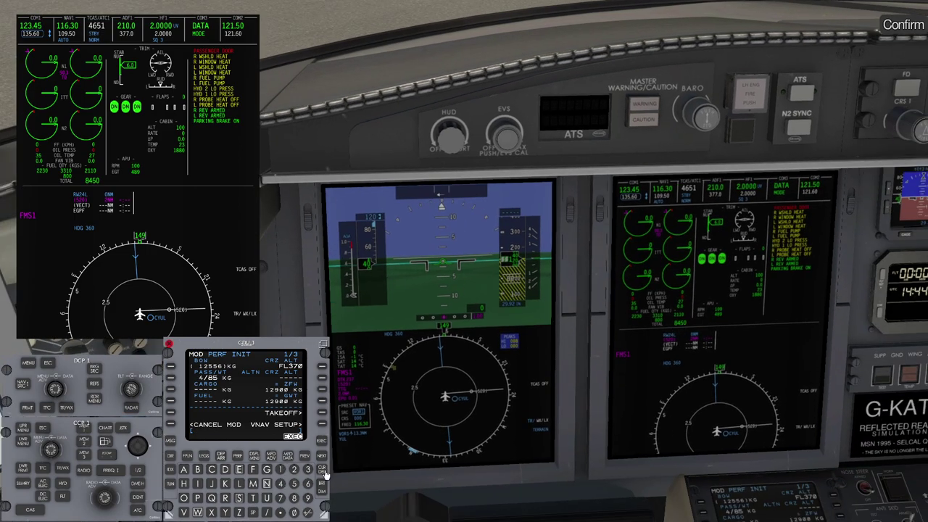
click(172, 404)
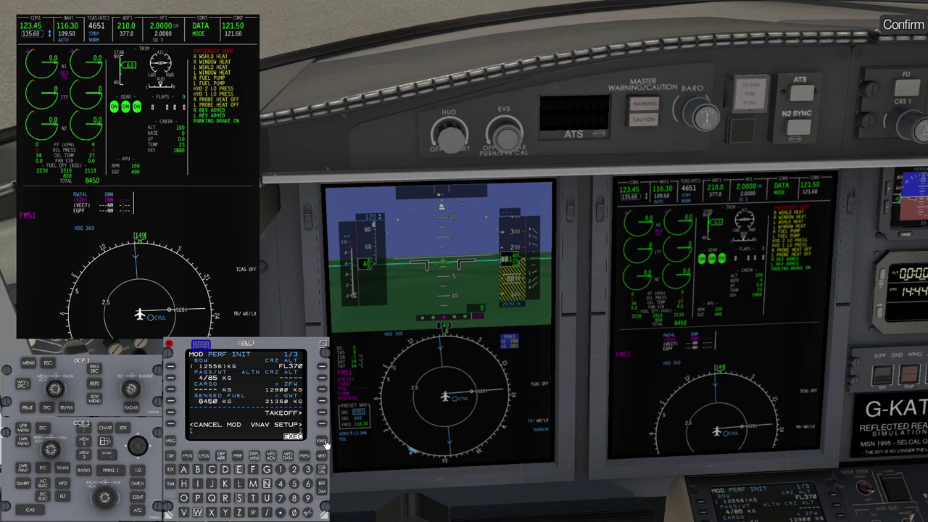
click(323, 443)
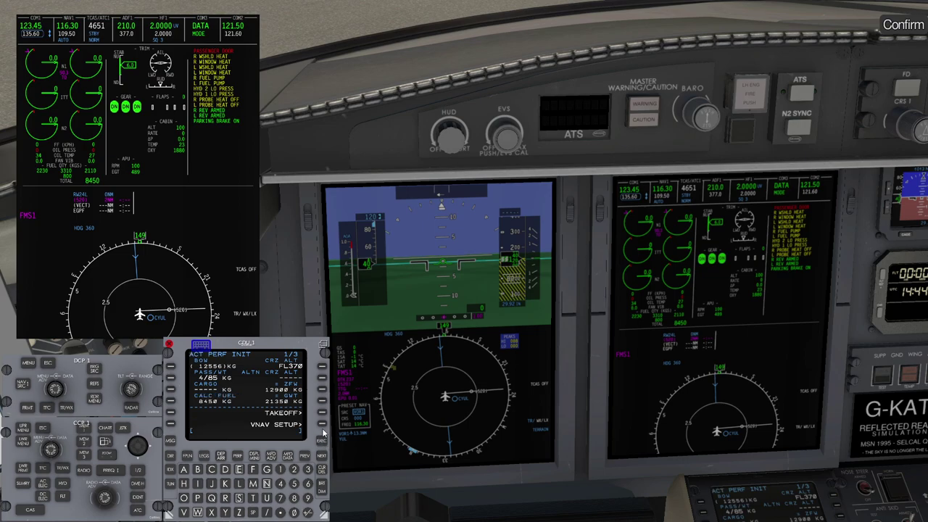
Set the VNAV climb target speed to 275/.77 in the FMS and execute the modification.
click(321, 426)
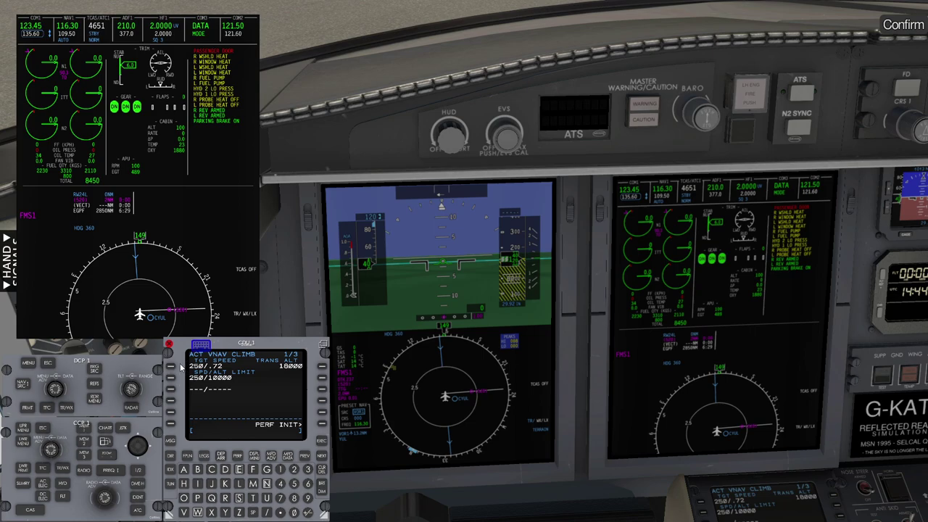
click(319, 458)
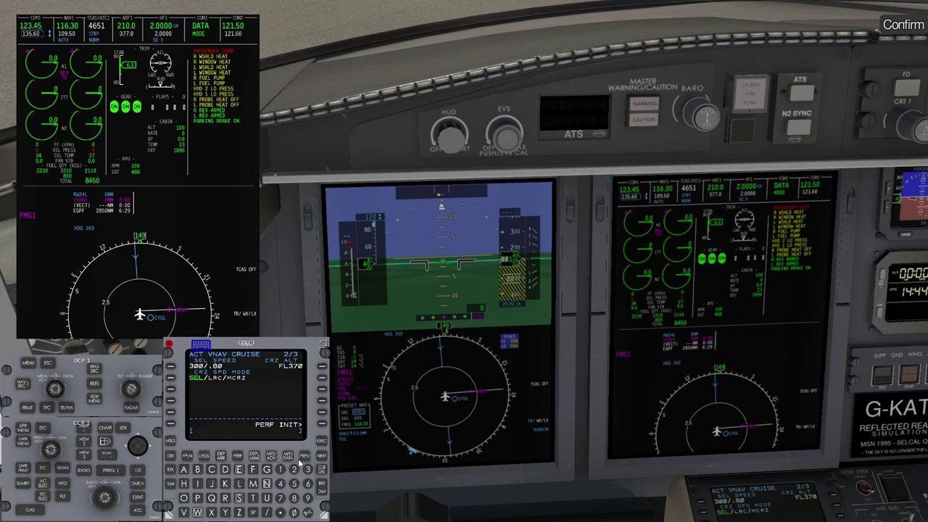
click(302, 457)
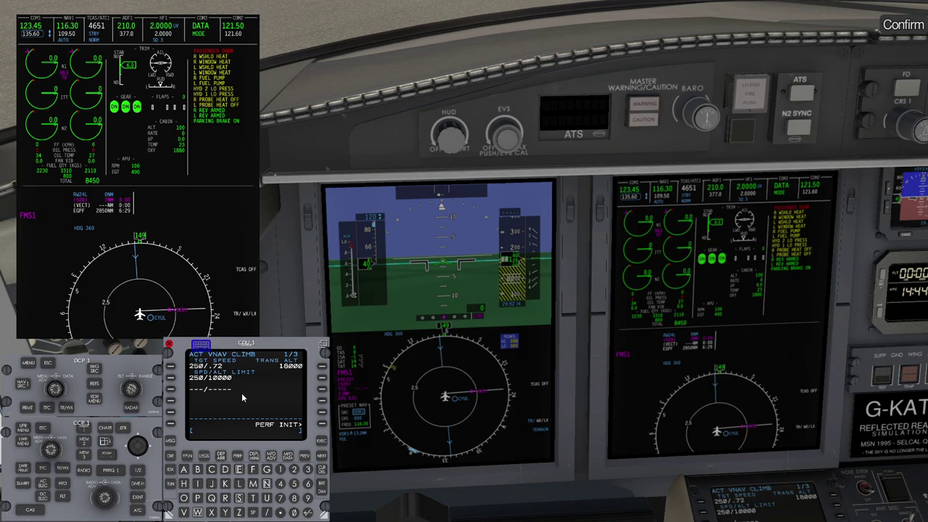
text(275/.77)
click(171, 366)
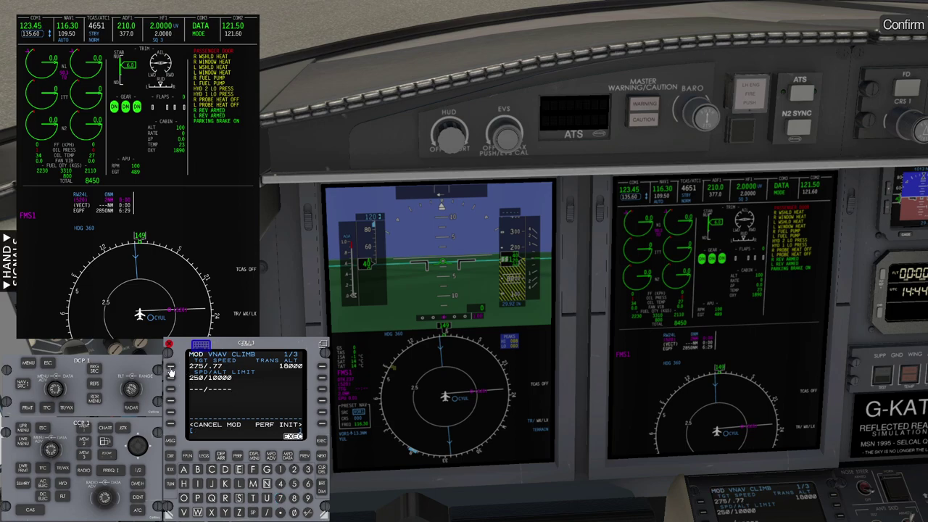
click(321, 441)
Set the VNAV descent target speed to .80/300 in the FMS and execute the modification.
click(322, 455)
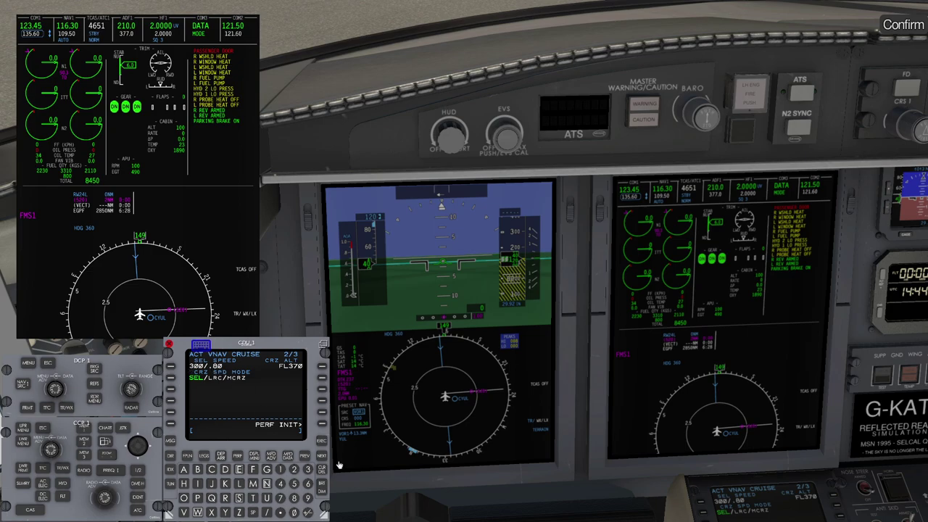
click(322, 455)
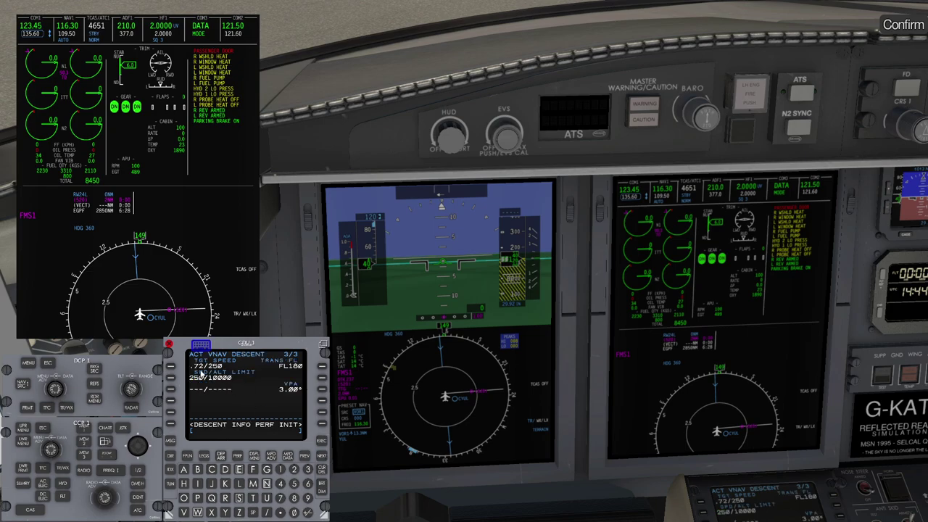
text(.8/300)
click(171, 369)
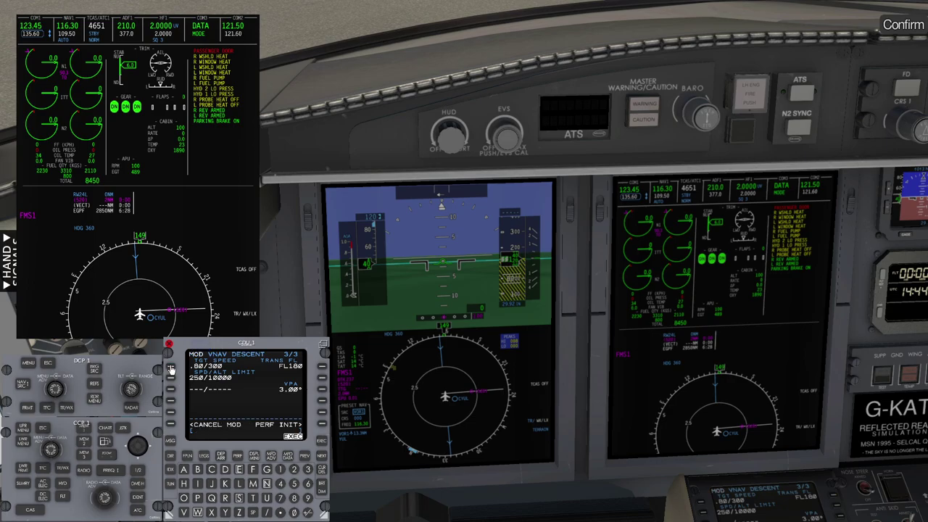
click(323, 443)
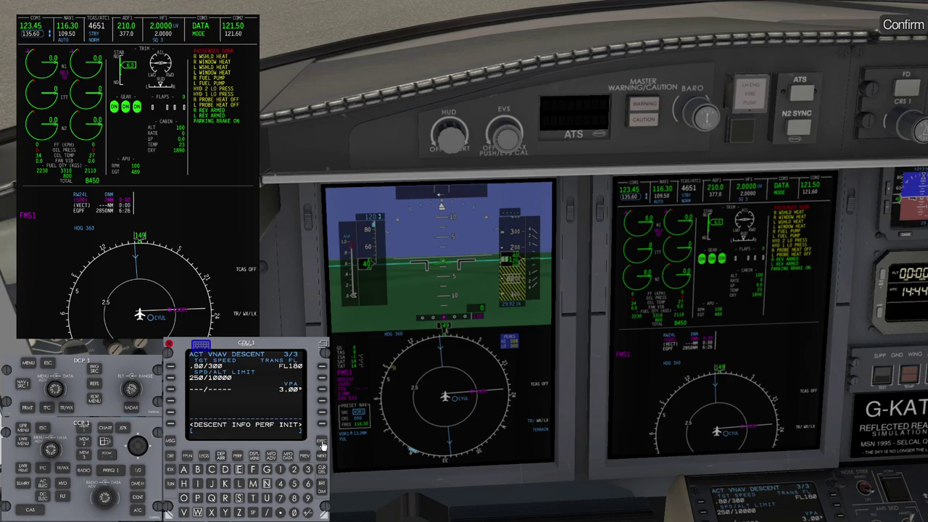
Enter the 230/8 wind in the CYUL runway 24L takeoff reference data and send the takeoff speeds.
key(KP_6)
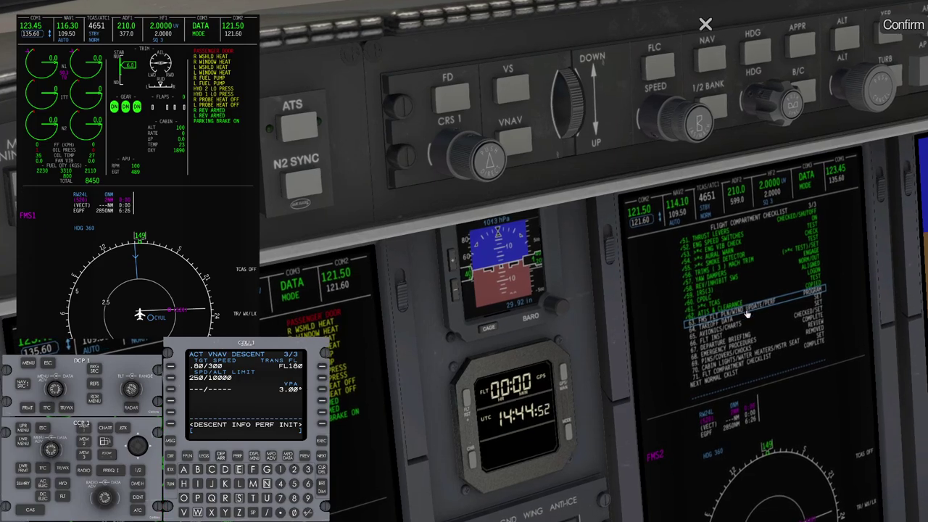
key(KP_4)
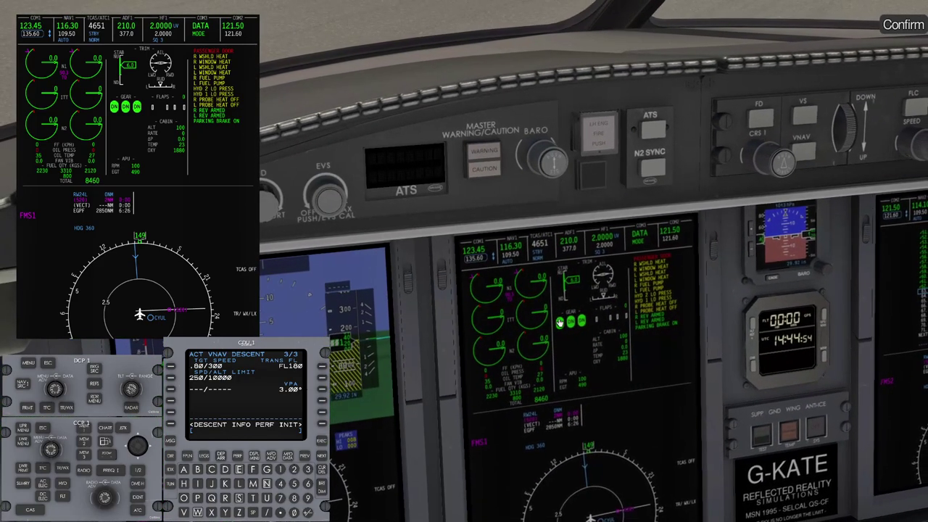
key(KP_8)
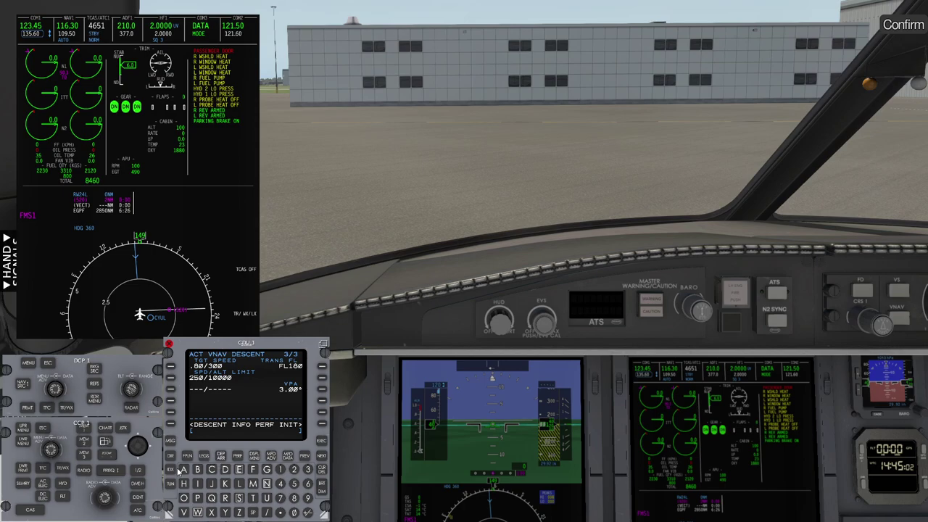
click(237, 457)
click(238, 457)
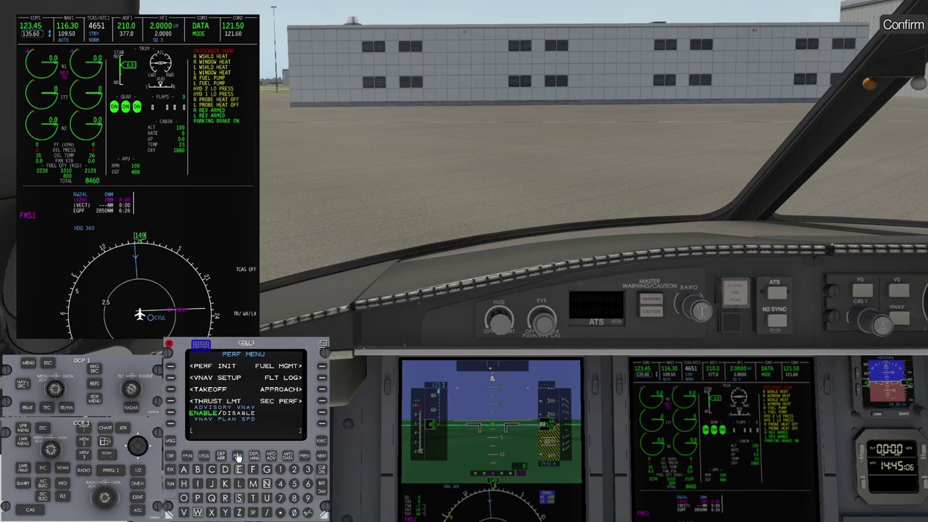
click(171, 391)
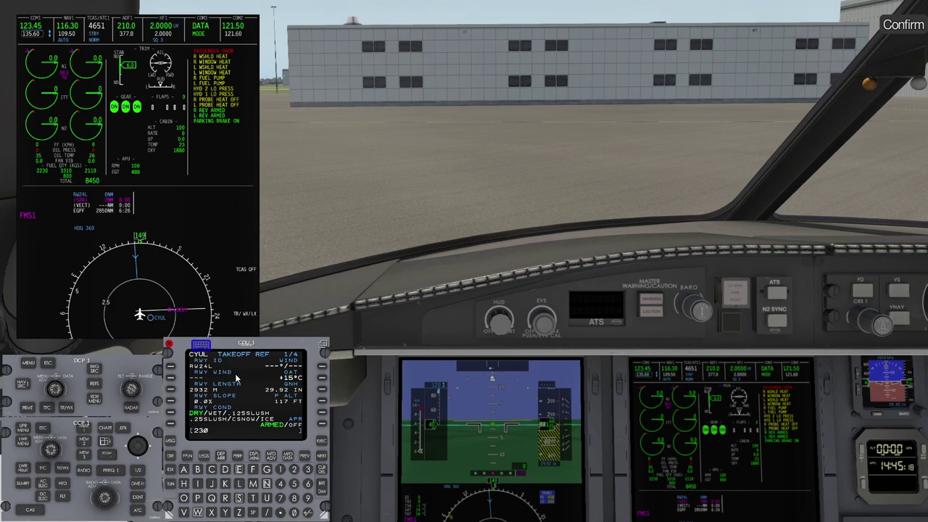
text(/8)
click(322, 370)
click(254, 470)
click(322, 457)
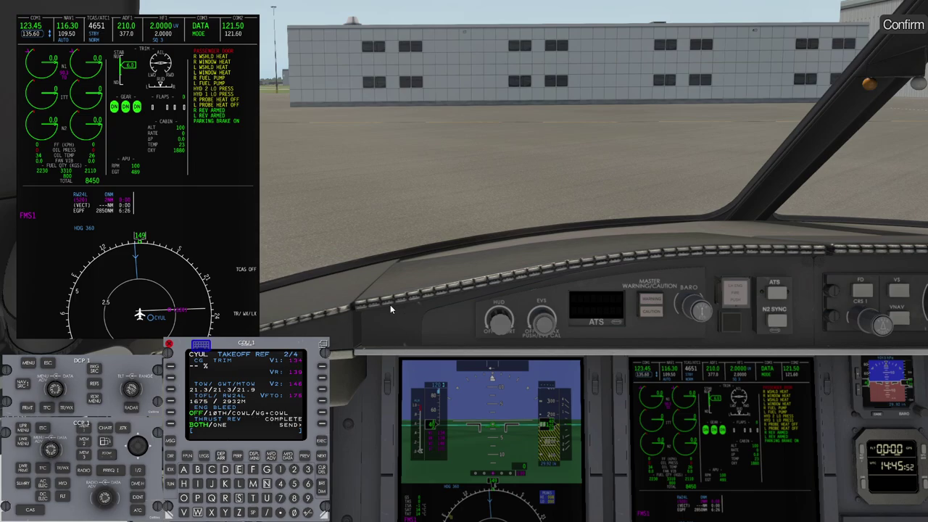
Open the FMS active legs, set the selected speed to 200 knots, and show PFD 1 in a pop-out window.
drag(390, 305, 477, 328)
scroll(478, 328, up, 5)
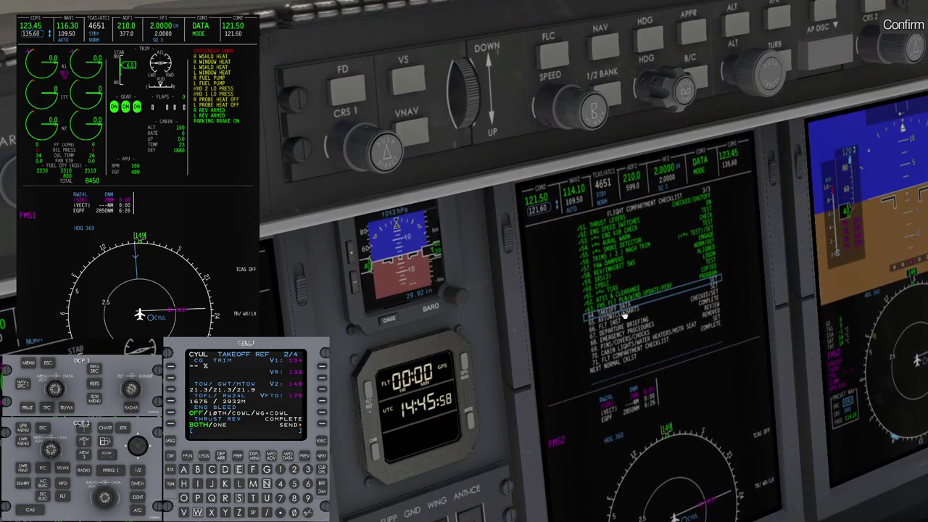
key(KP_4)
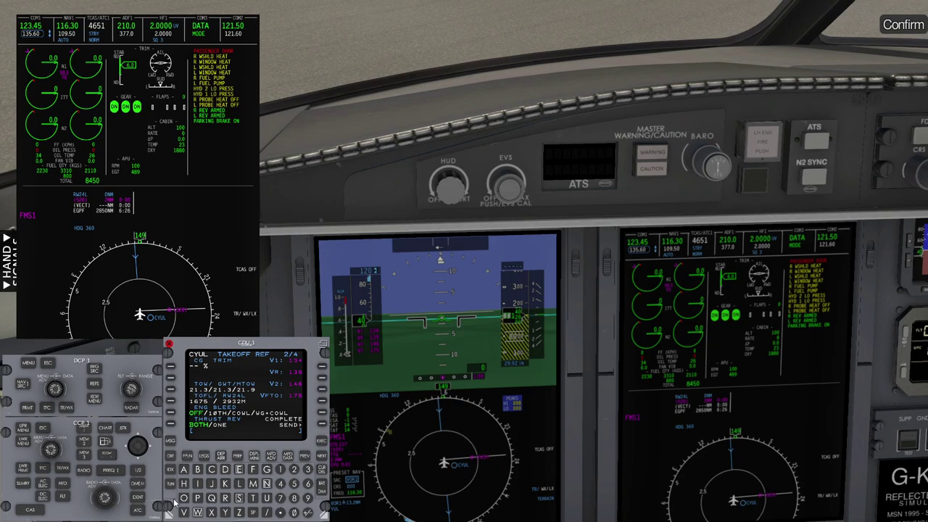
click(206, 457)
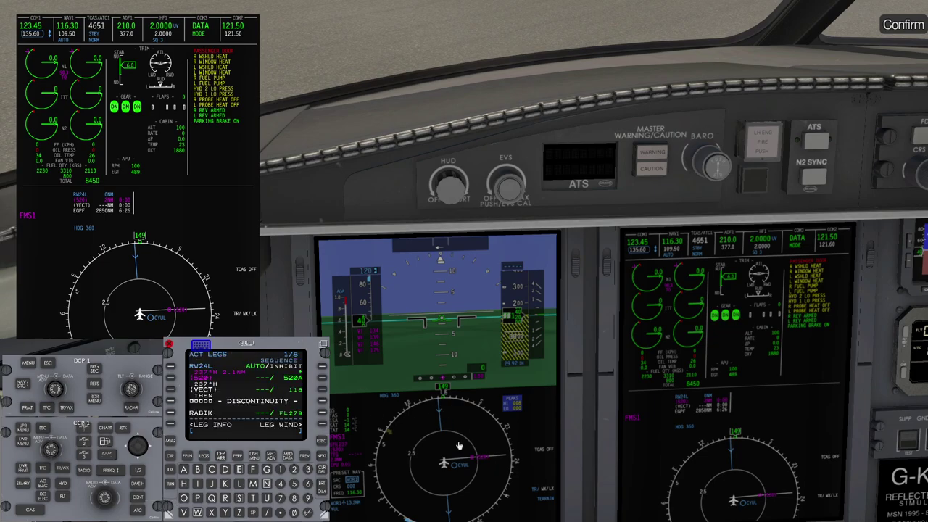
drag(457, 443, 485, 431)
scroll(466, 425, down, 3)
scroll(467, 423, down, 2)
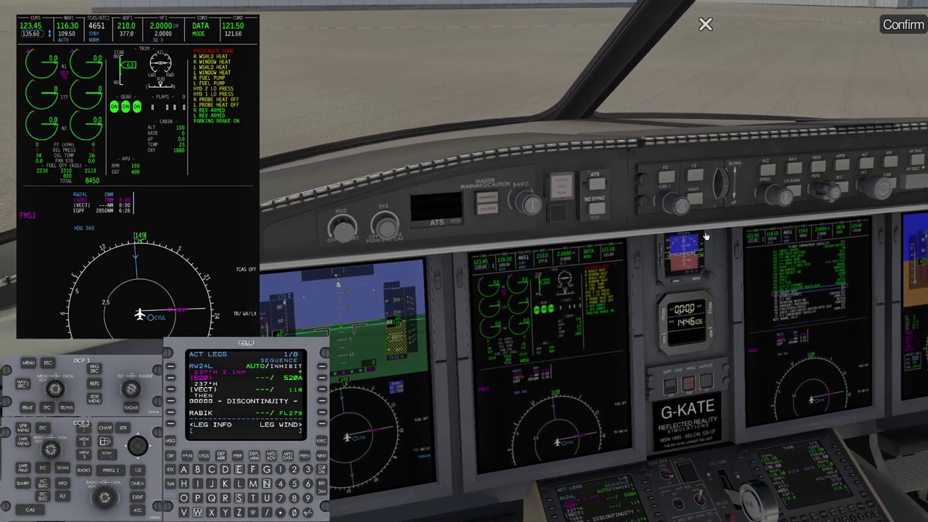
drag(707, 232, 727, 228)
scroll(825, 197, up, 15)
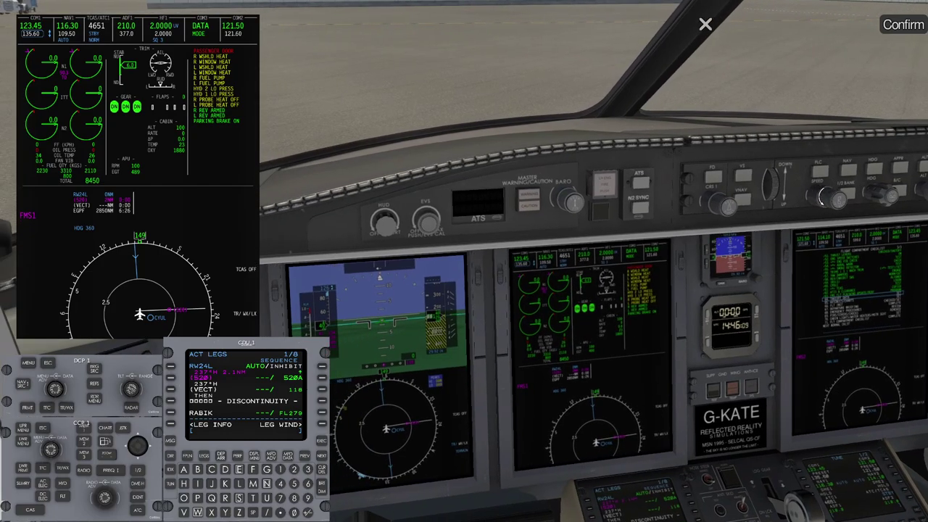
click(404, 306)
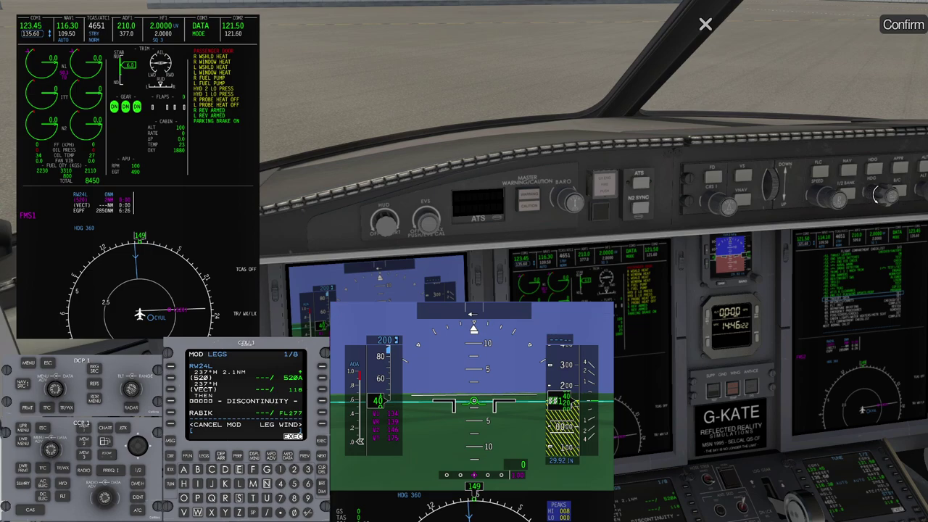
Set the selected heading to 237.
scroll(881, 194, down, 10)
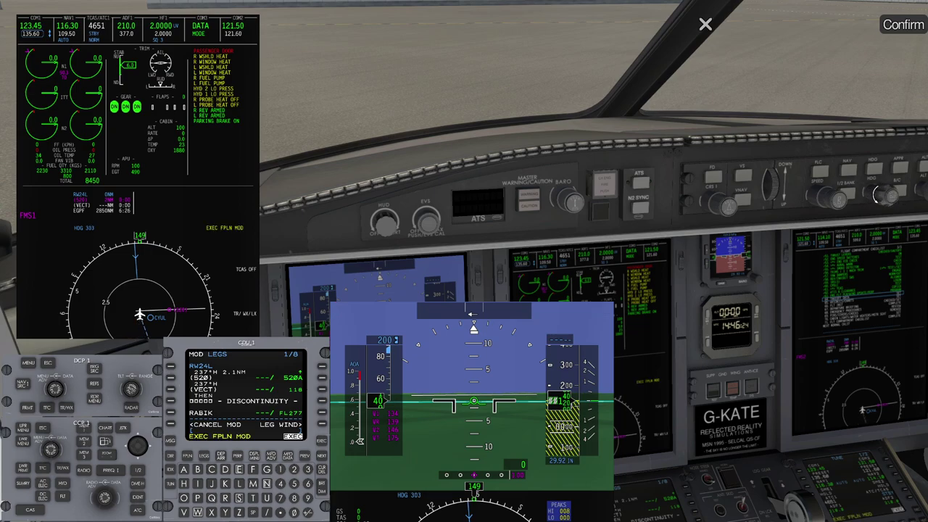
scroll(881, 194, down, 9)
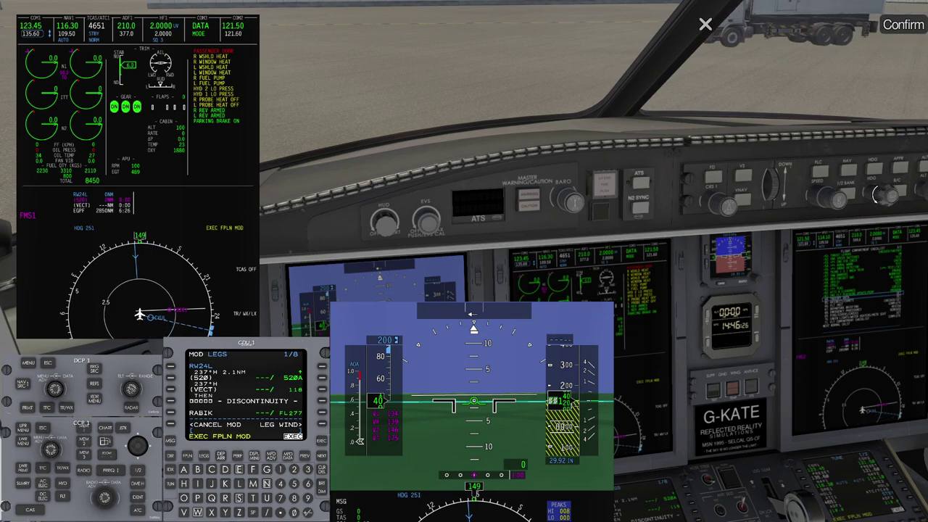
scroll(881, 194, down, 3)
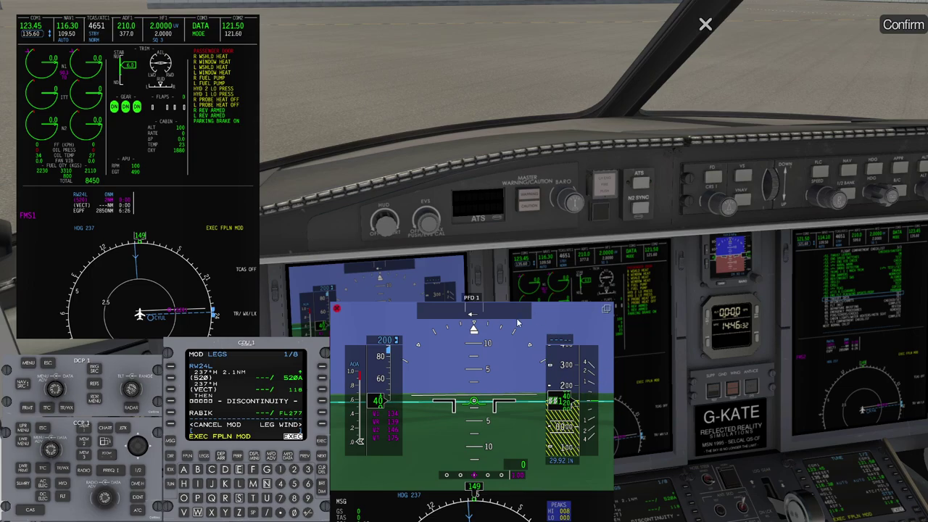
Close the PFD 1 pop-out and pop out MFD 2 and CCP 2 for the Avionics/Charts checklist item.
scroll(761, 325, up, 4)
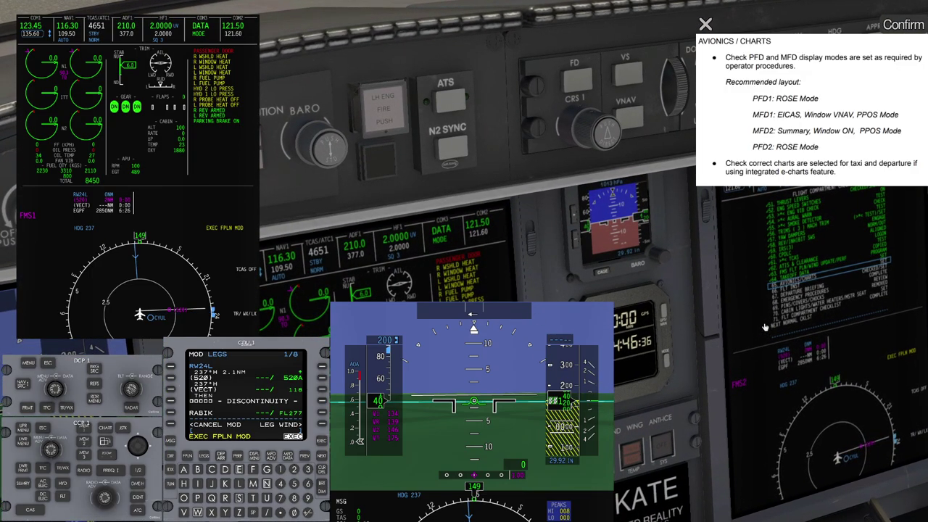
key(KP_0)
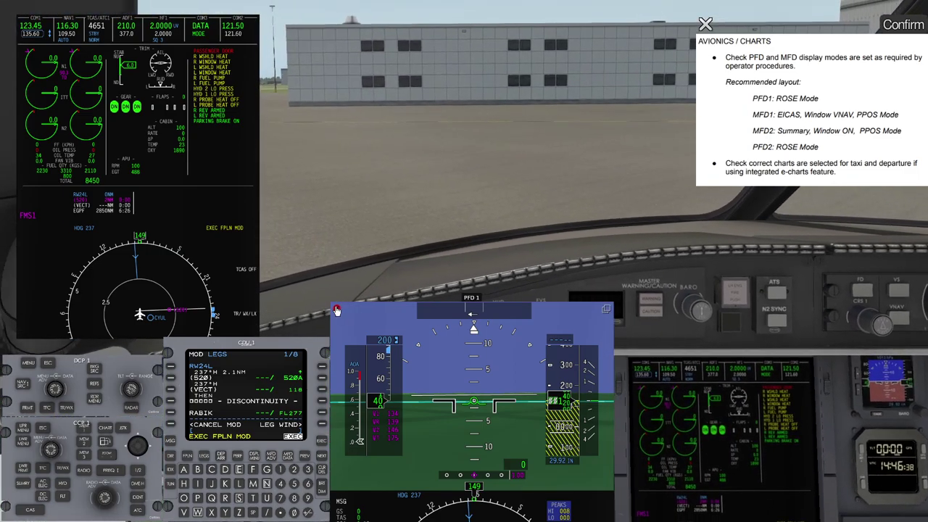
click(337, 311)
drag(448, 265, 660, 314)
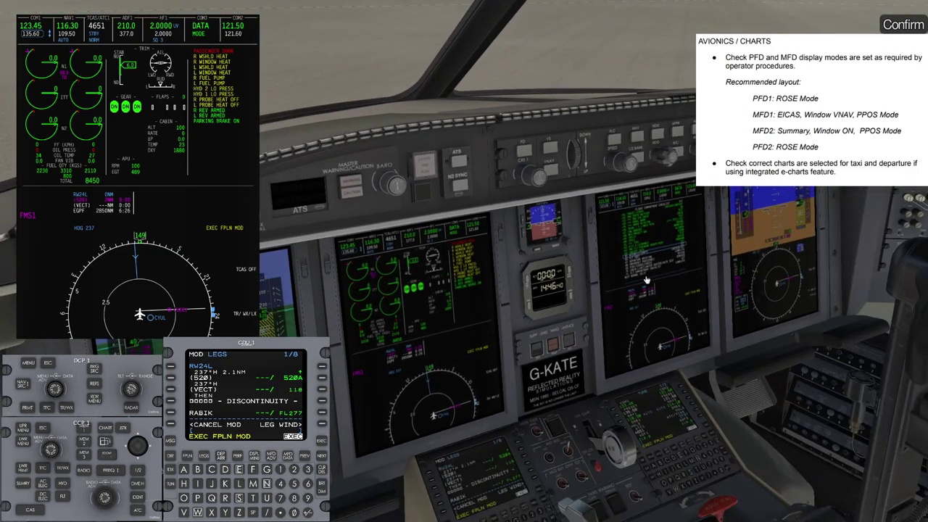
click(646, 279)
key(KP_2)
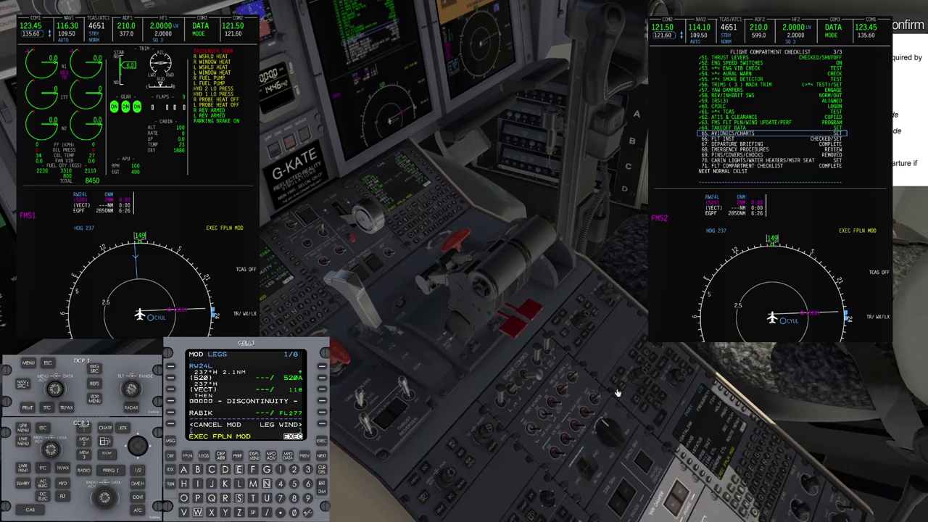
click(612, 392)
key(KP_5)
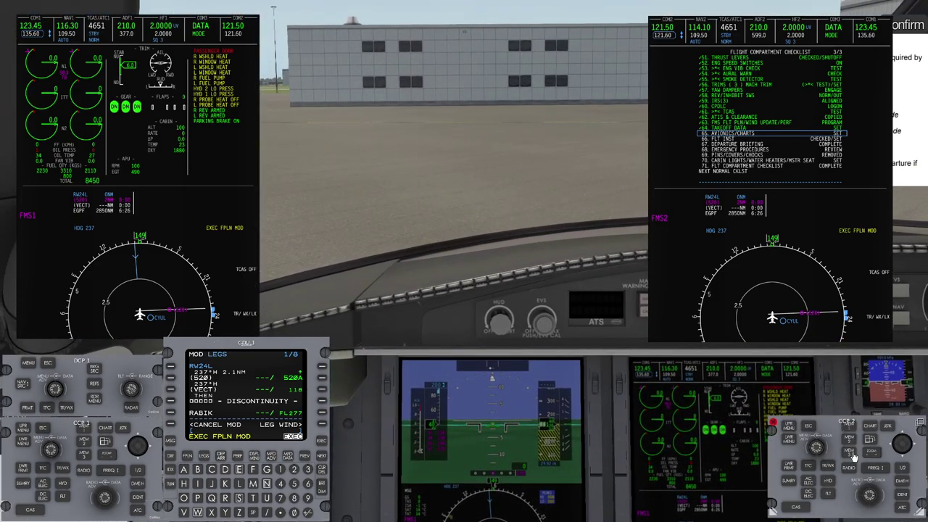
Bring up the charts on MFD 2 and select the CYUL Montreal 1 departure chart from the main index.
click(871, 428)
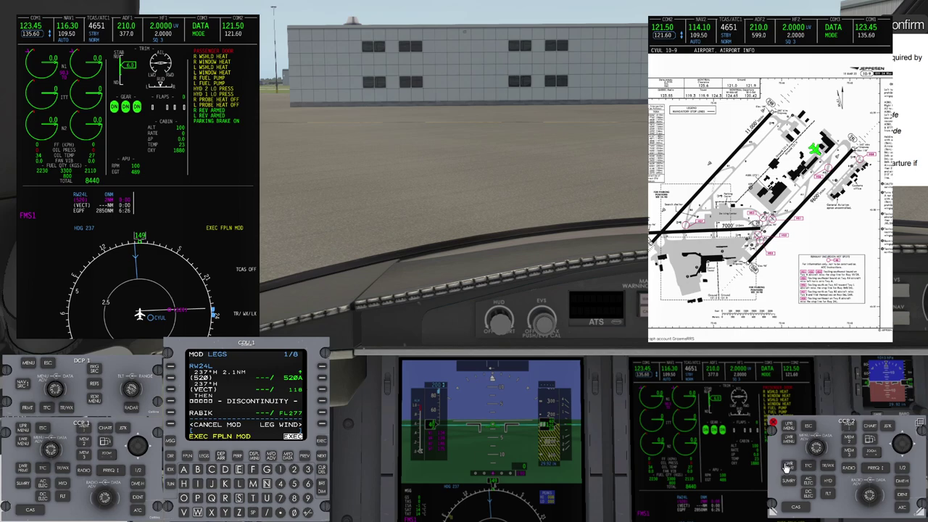
click(792, 441)
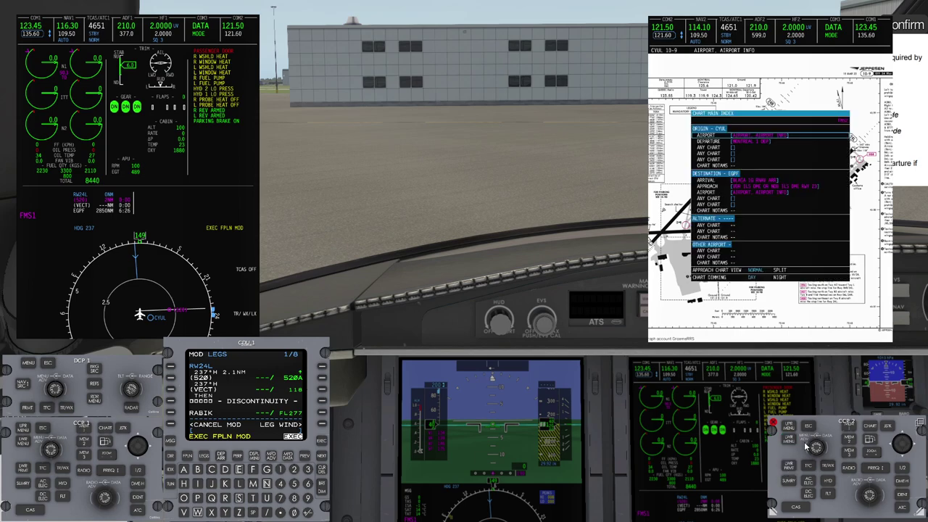
scroll(815, 447, down, 1)
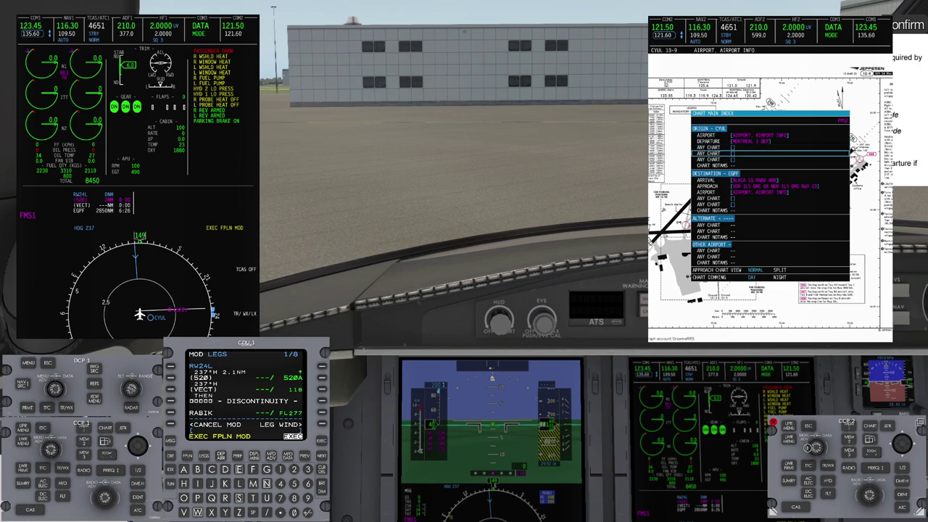
scroll(815, 447, up, 1)
scroll(815, 447, down, 1)
click(815, 447)
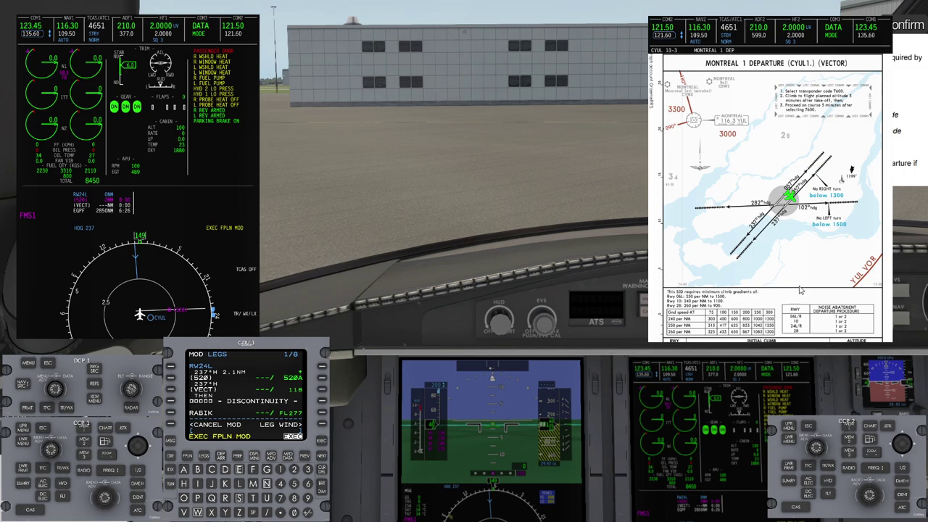
Zoom in on the Montreal 1 departure chart on MFD 2 and examine the runway headings around the airport.
drag(781, 296, 779, 271)
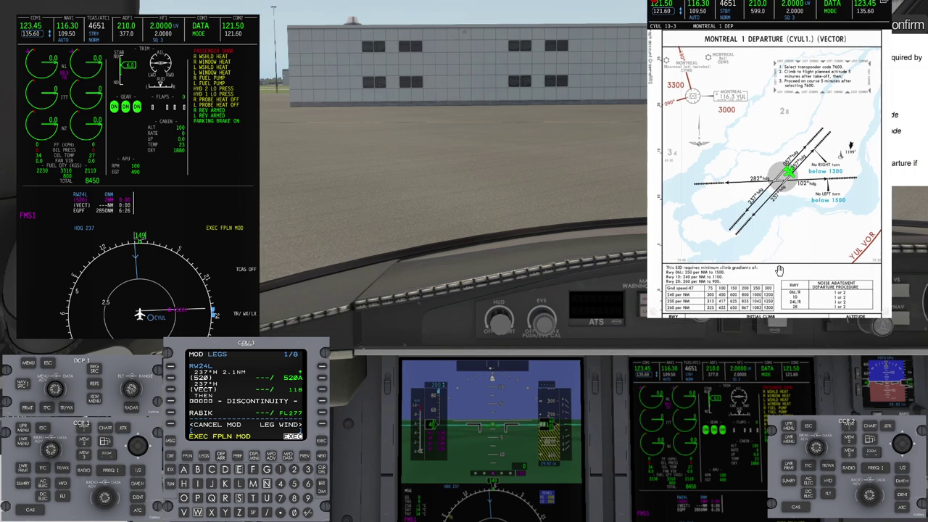
scroll(779, 271, up, 2)
drag(757, 49, 758, 70)
scroll(788, 137, down, 2)
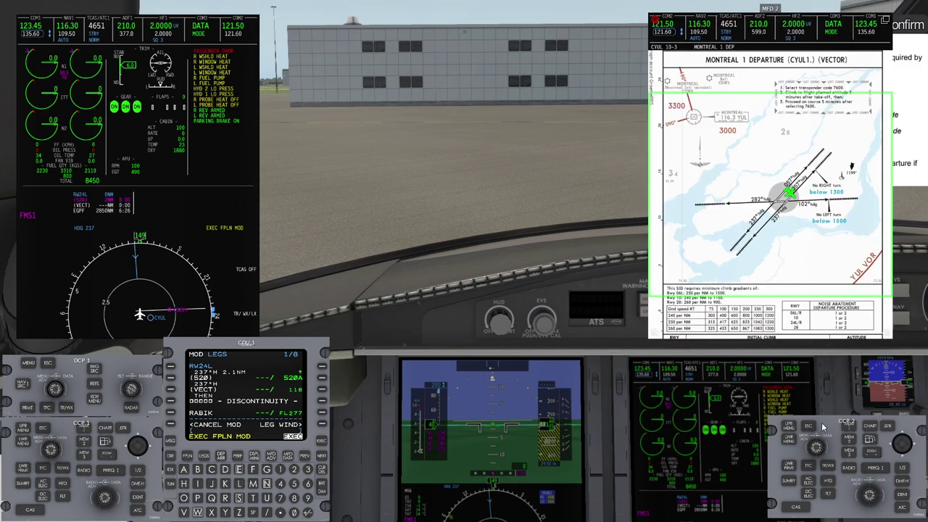
click(871, 452)
scroll(867, 452, down, 2)
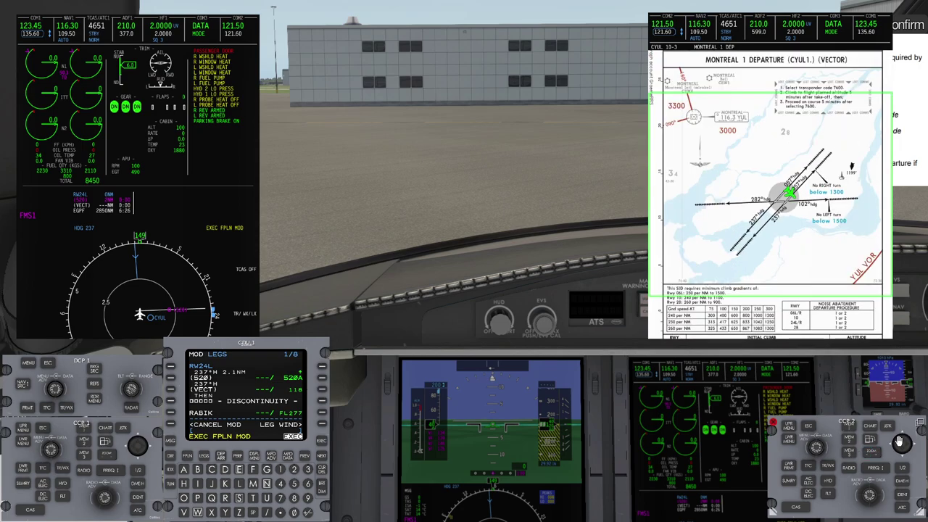
scroll(903, 457, up, 1)
click(903, 457)
click(902, 430)
scroll(790, 187, up, 1)
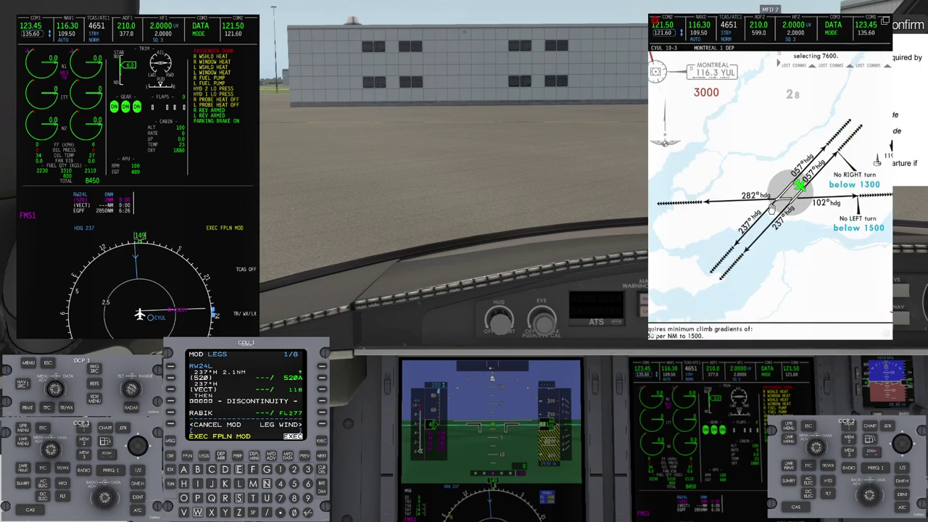
Pan the enlarged departure chart to its initial climb and altitude notes.
drag(786, 181, 843, 263)
scroll(843, 262, down, 1)
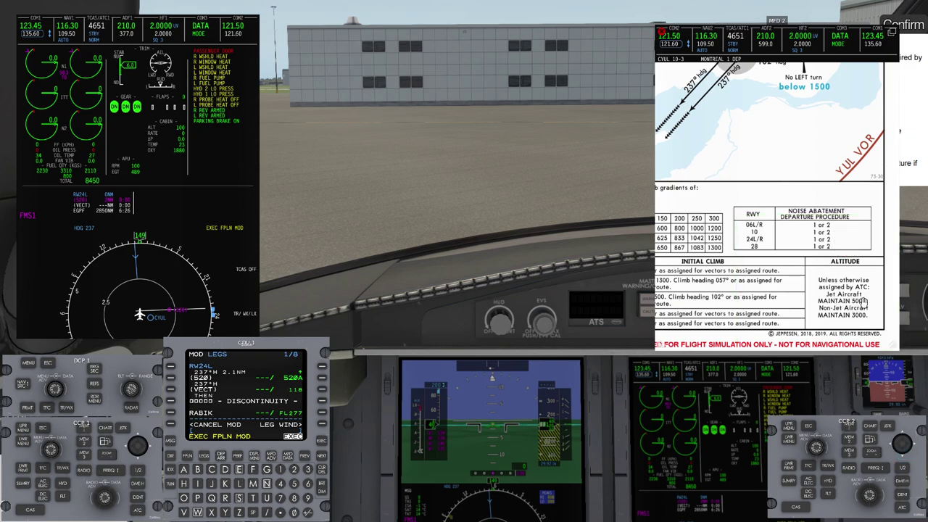
drag(846, 286, 873, 300)
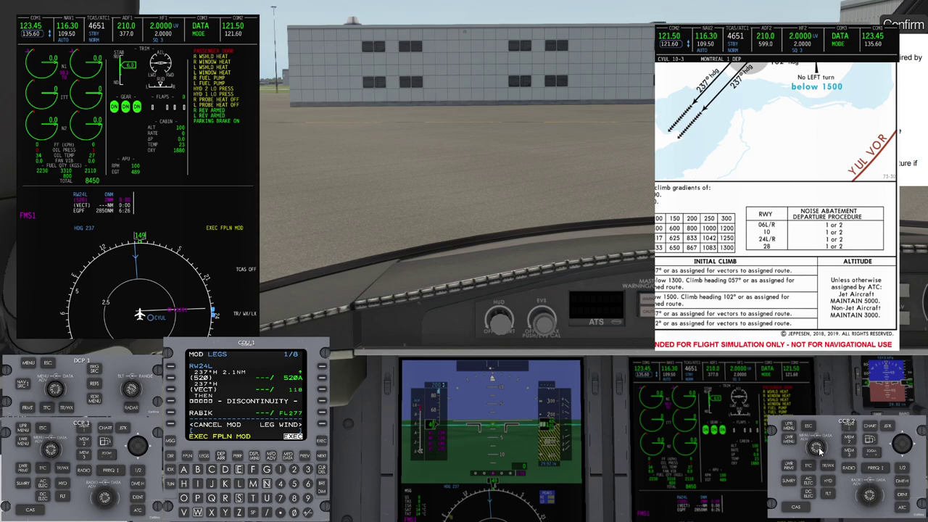
View the CYUL airport chart from the chart main index, and return MFD 2 to the flight compartment checklist.
click(791, 438)
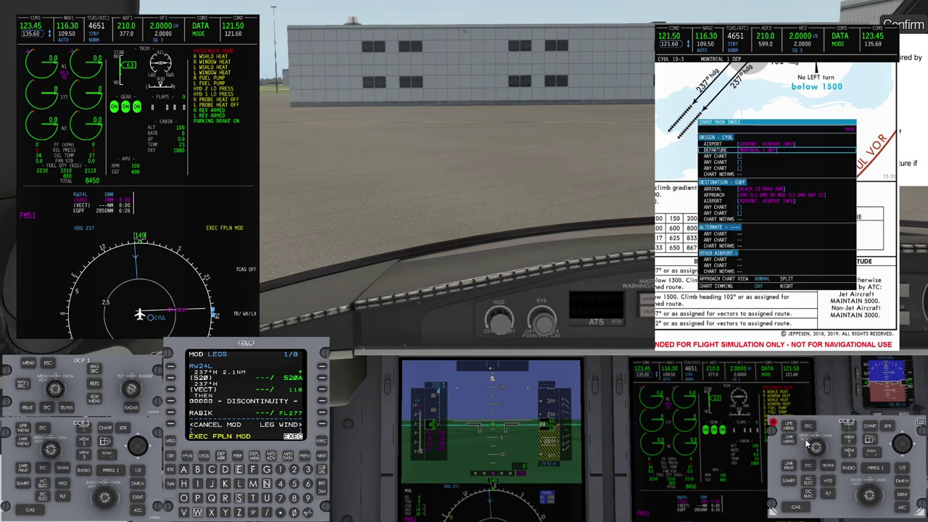
scroll(813, 447, up, 1)
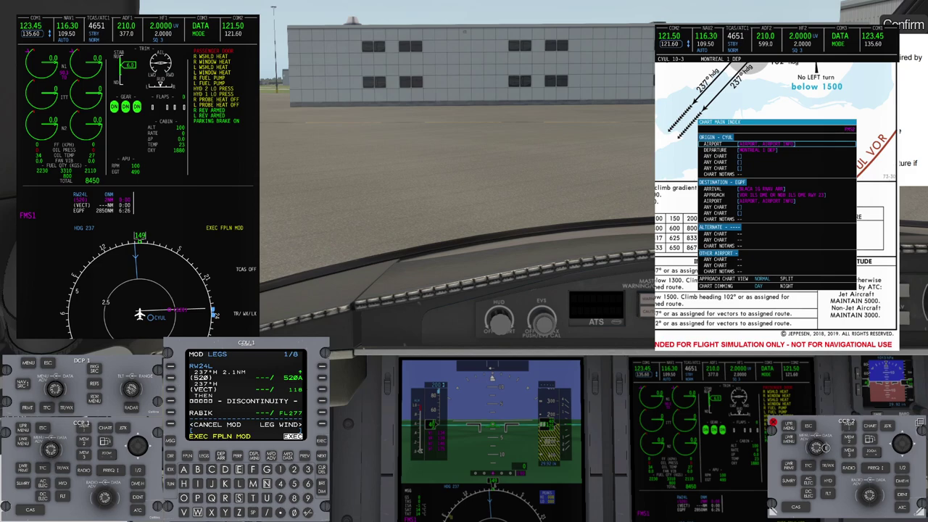
click(817, 448)
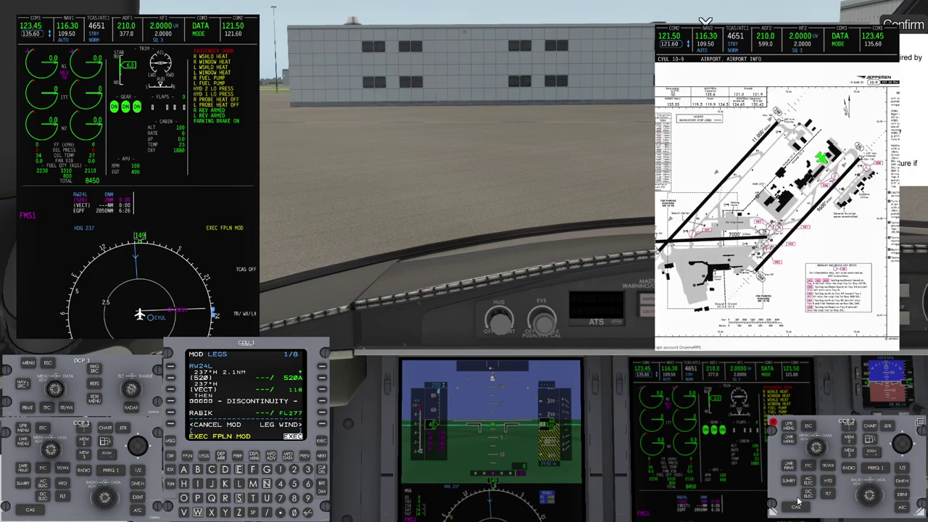
click(870, 427)
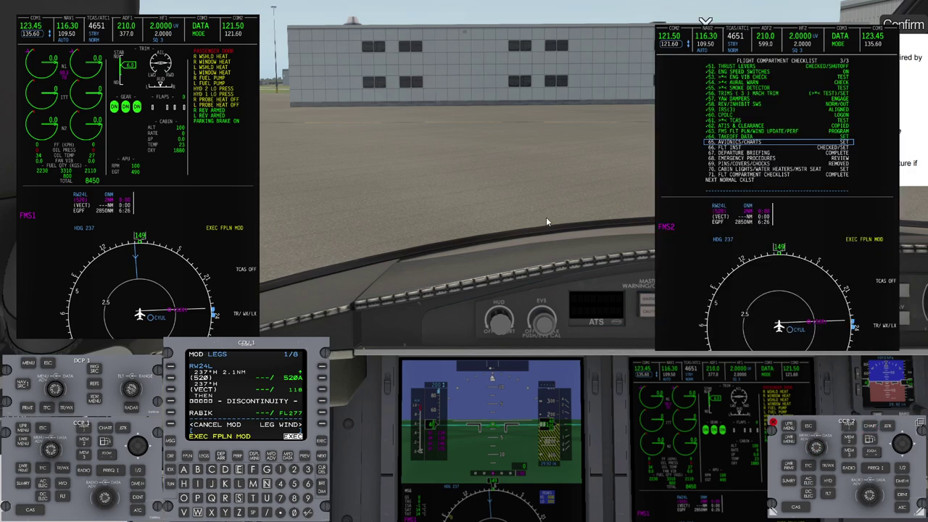
Close the MFD 2 pop-out and set PFD 1 to the full rose format for the Avionics/Charts item.
drag(533, 152, 659, 78)
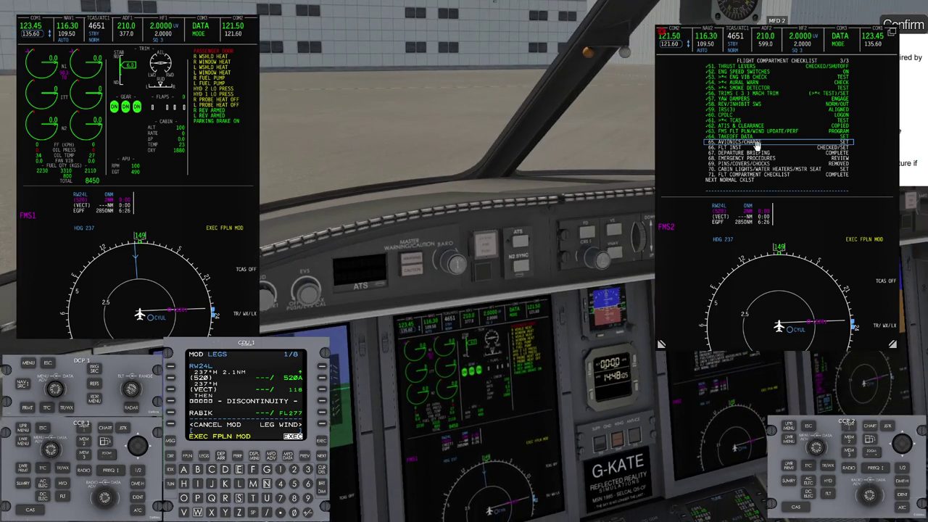
click(663, 34)
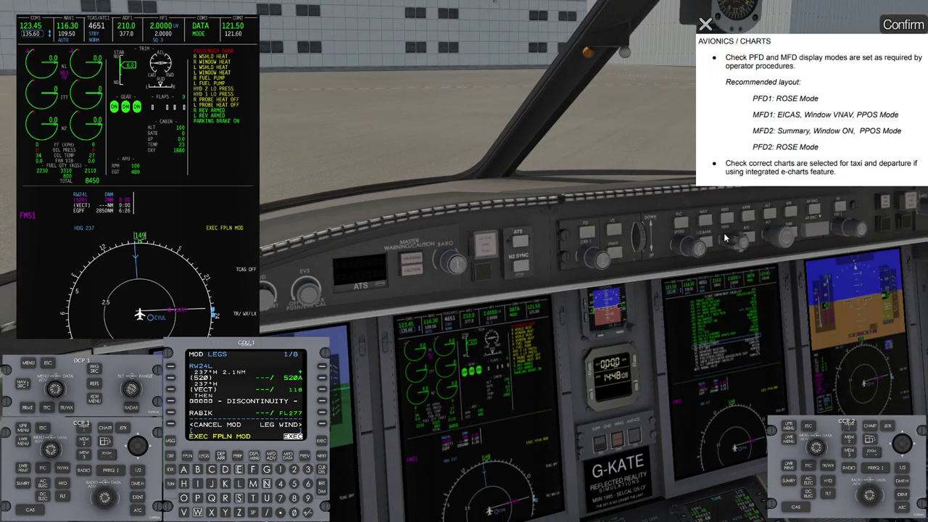
drag(757, 239, 740, 257)
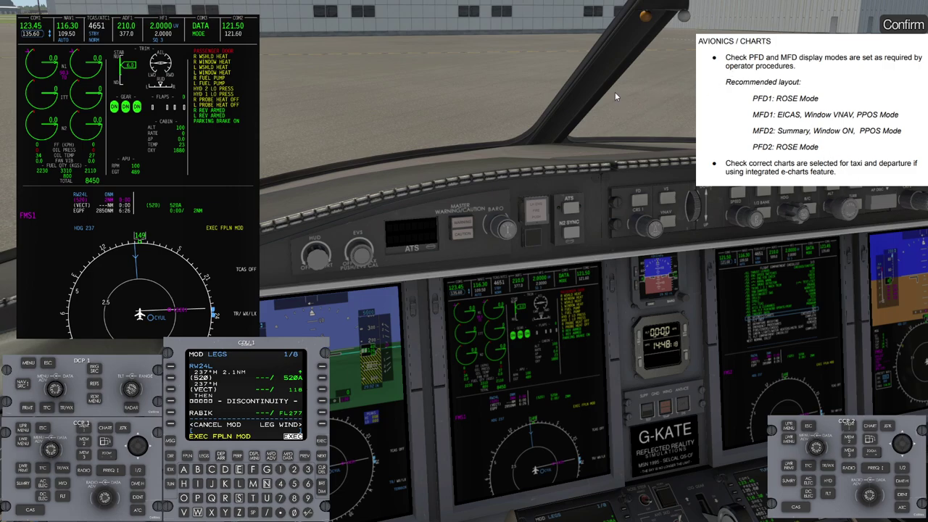
drag(615, 91, 571, 92)
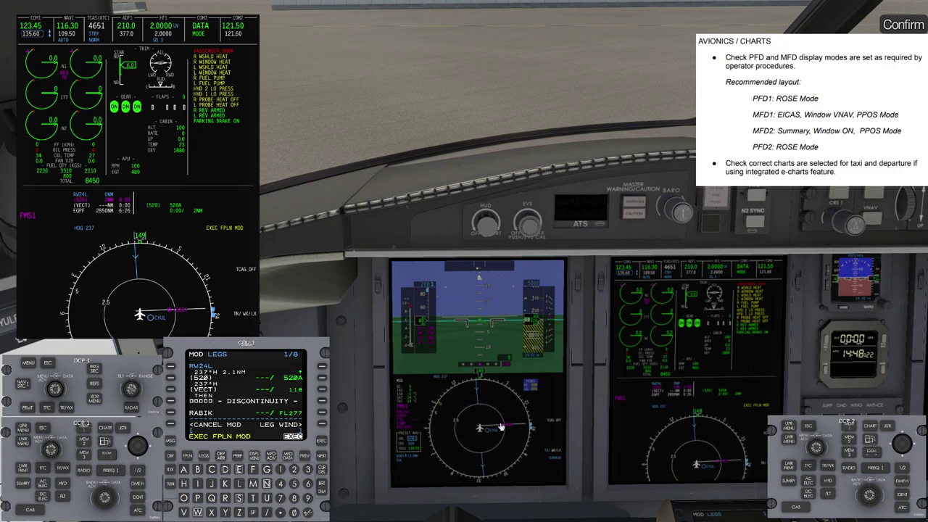
click(26, 408)
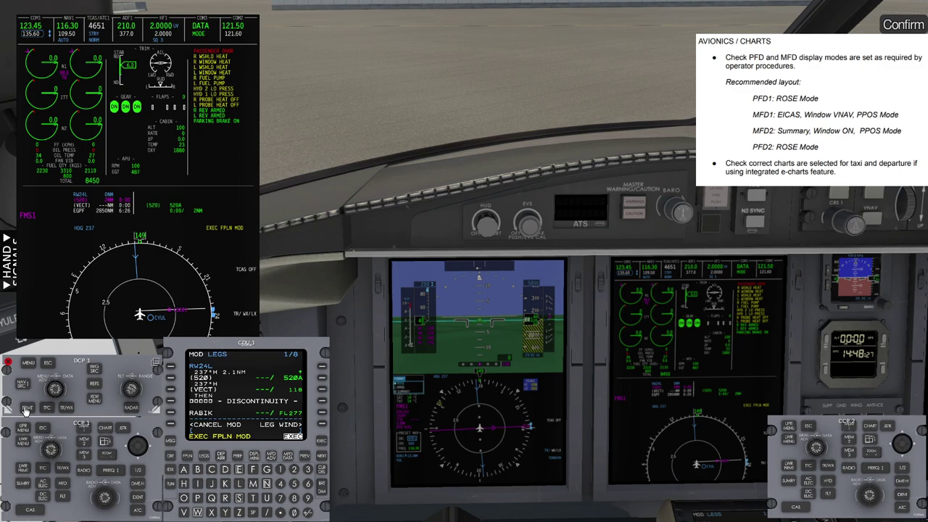
drag(533, 351, 614, 385)
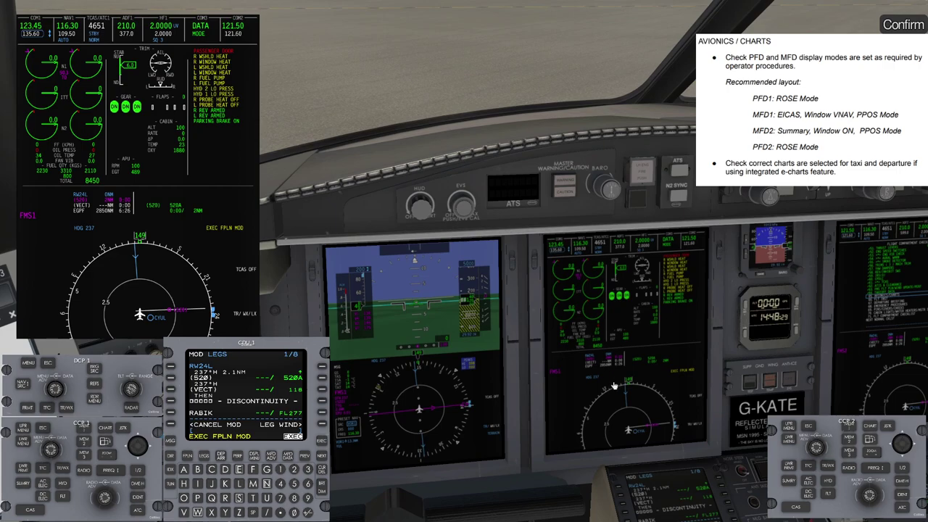
Bring up the lower map format options on MFD 1 and MFD 2, keeping MFD 1 in PPOS and switching MFD 2 away from it.
click(24, 470)
click(23, 470)
drag(549, 356, 651, 362)
scroll(628, 363, up, 3)
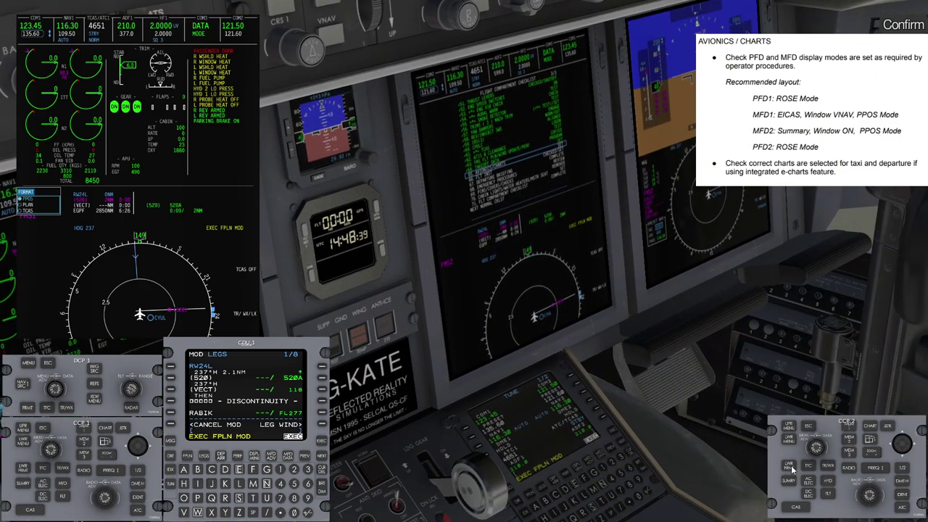
mouse_move(792, 470)
click(789, 467)
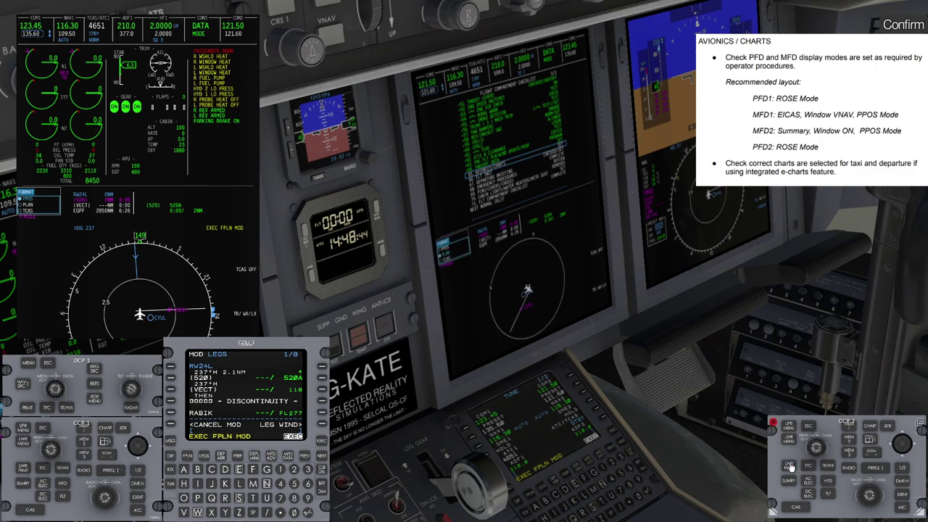
click(789, 467)
Pop out DCP 2 to set PFD 2 to the full rose format, and close the DCP 2 and CCP 2 pop-outs.
drag(671, 355, 706, 367)
drag(708, 400, 655, 456)
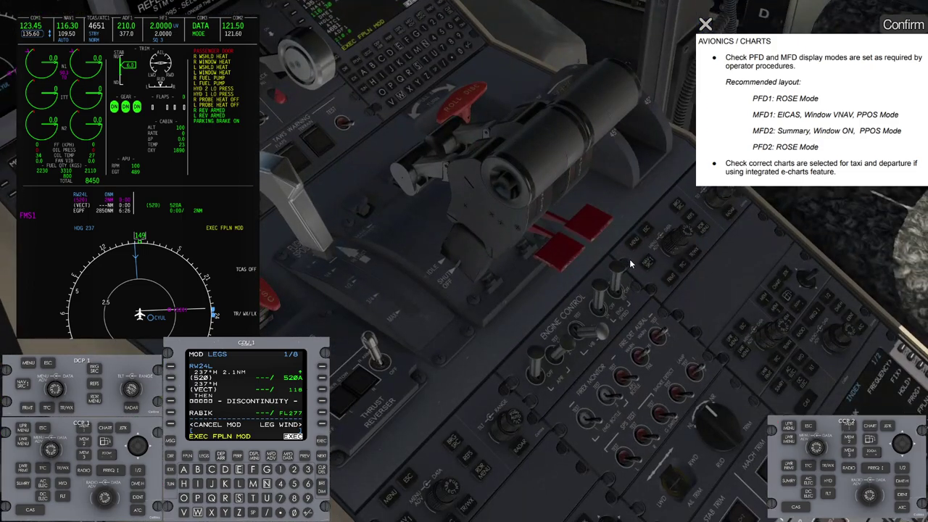
click(629, 262)
drag(633, 277, 628, 237)
scroll(630, 238, up, 3)
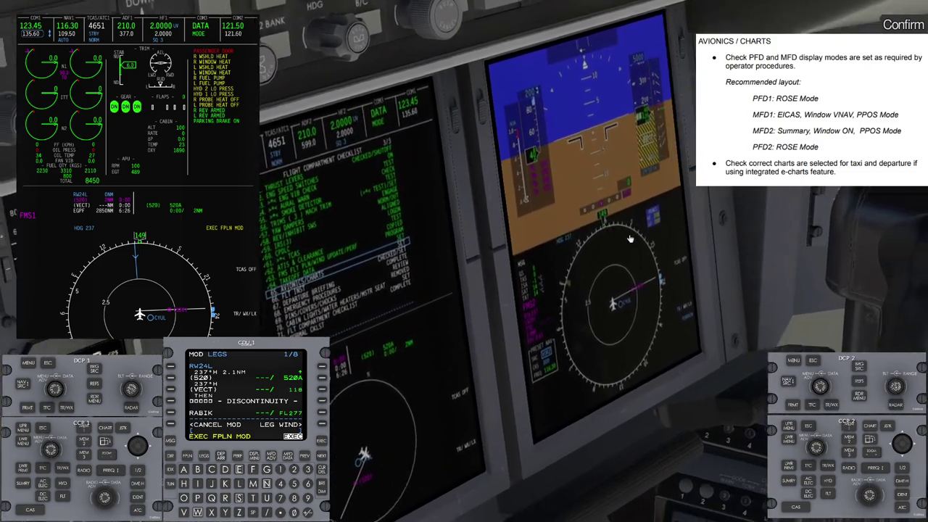
click(792, 404)
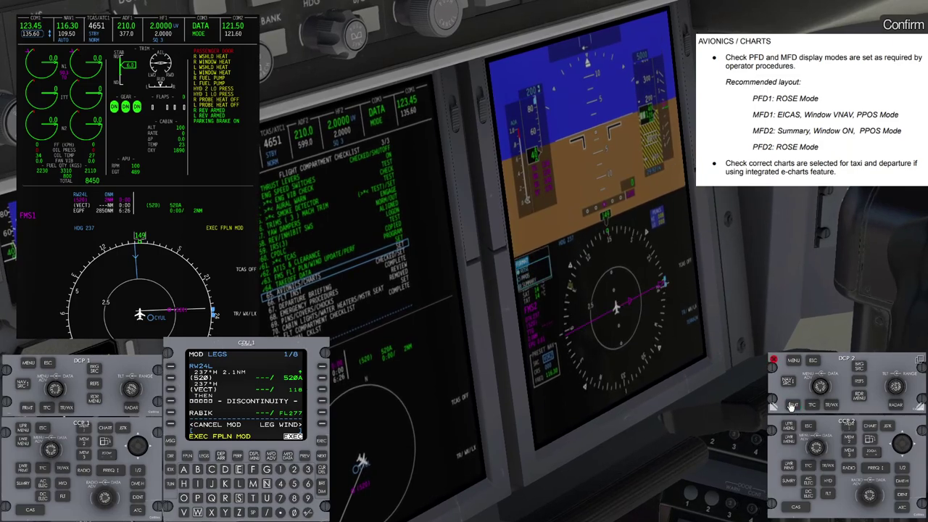
click(774, 359)
click(774, 422)
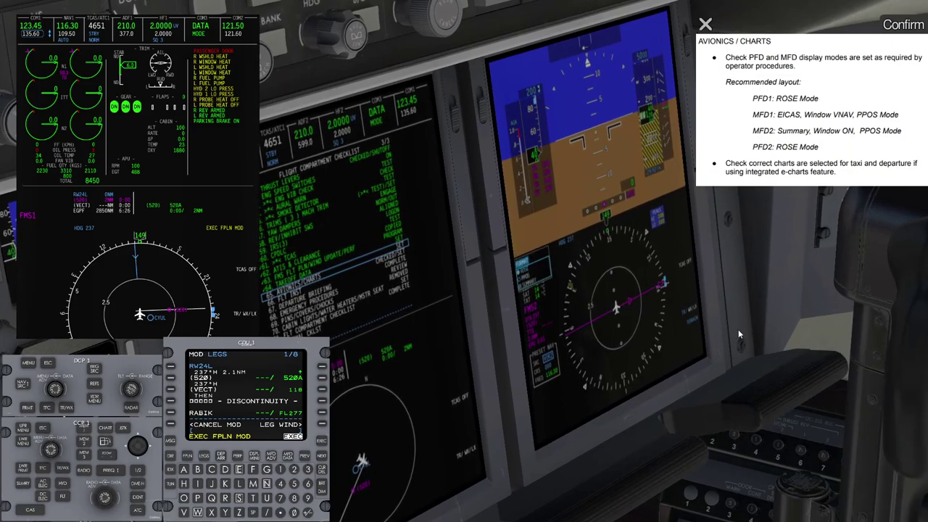
Execute the pending flight plan modification on the CDU.
drag(737, 329, 688, 345)
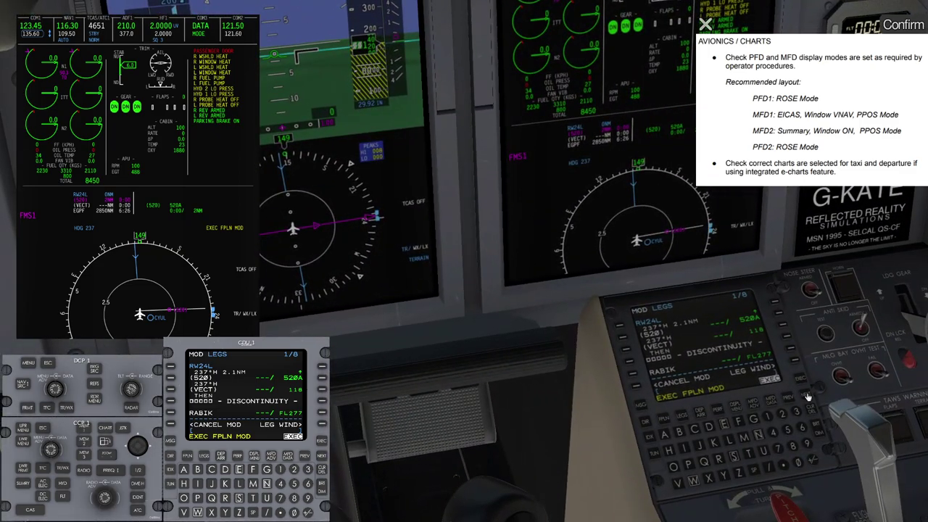
click(801, 380)
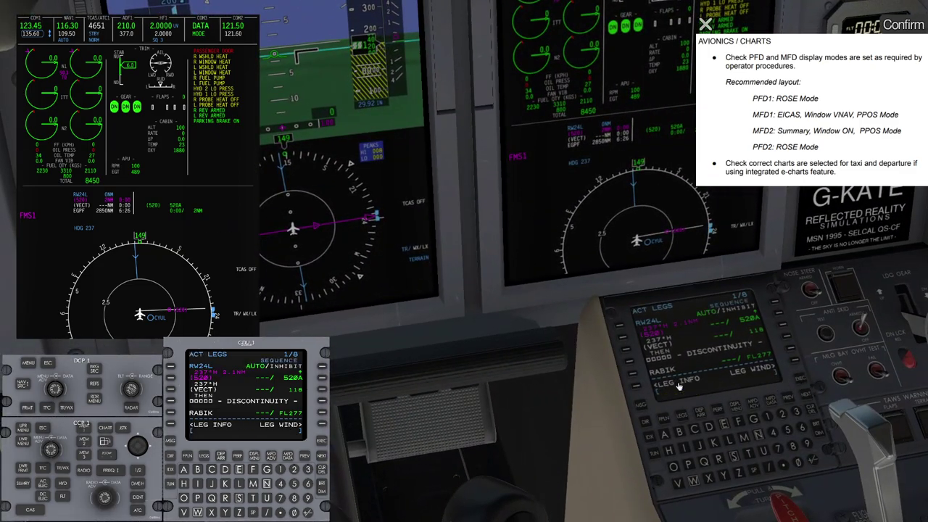
drag(608, 388, 656, 341)
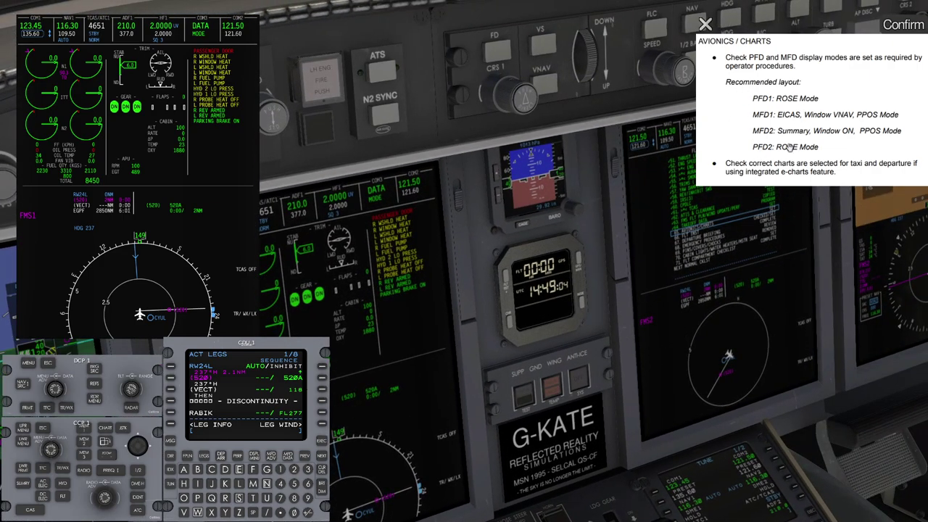
Check the flight director modes, navigation source, takeoff speeds and ATS thrust rating for the Flight Instruments item.
click(772, 170)
scroll(531, 324, down, 4)
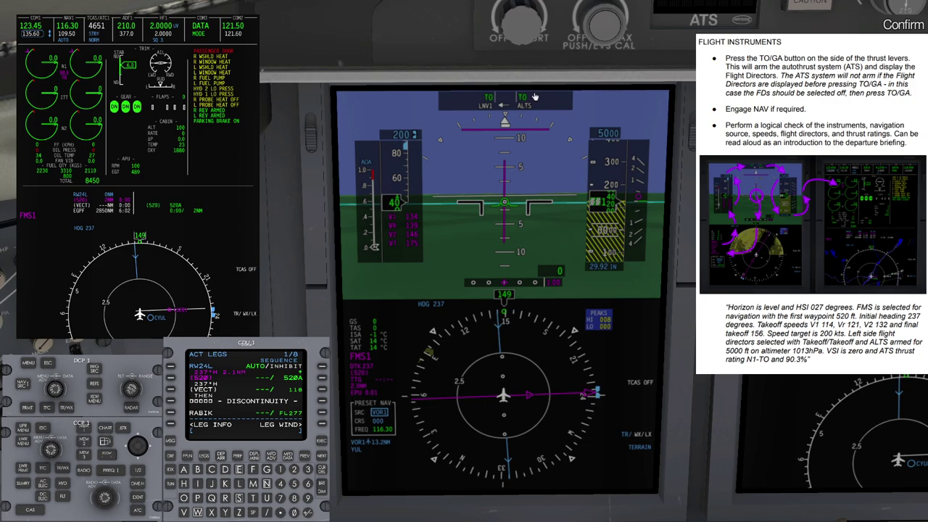
drag(441, 142, 453, 134)
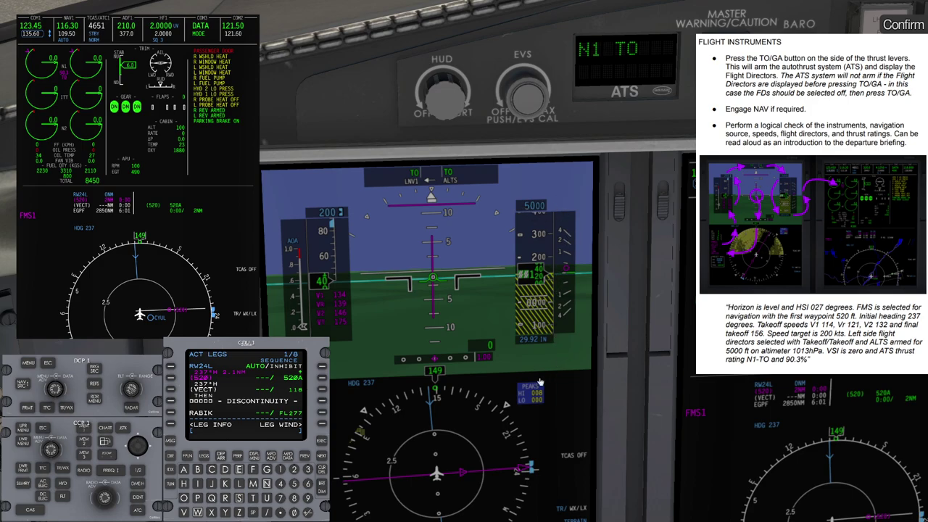
drag(535, 387, 554, 383)
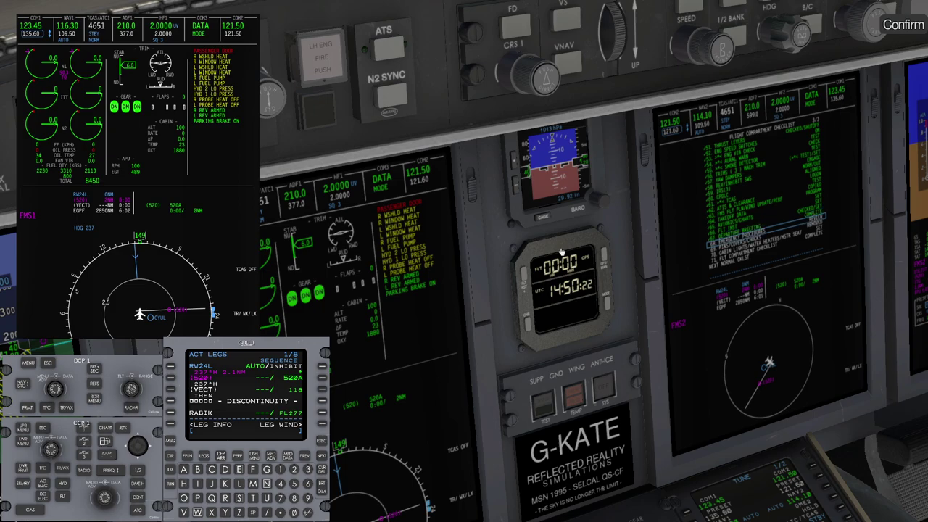
Look back into the cabin for the final items and check off the end of the flight compartment checklist on MFD 2.
scroll(501, 213, down, 3)
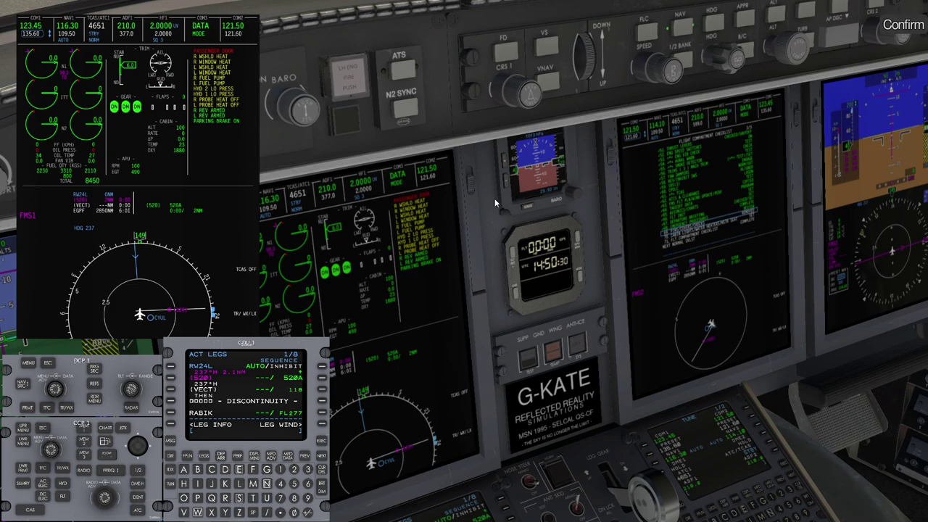
scroll(496, 203, down, 4)
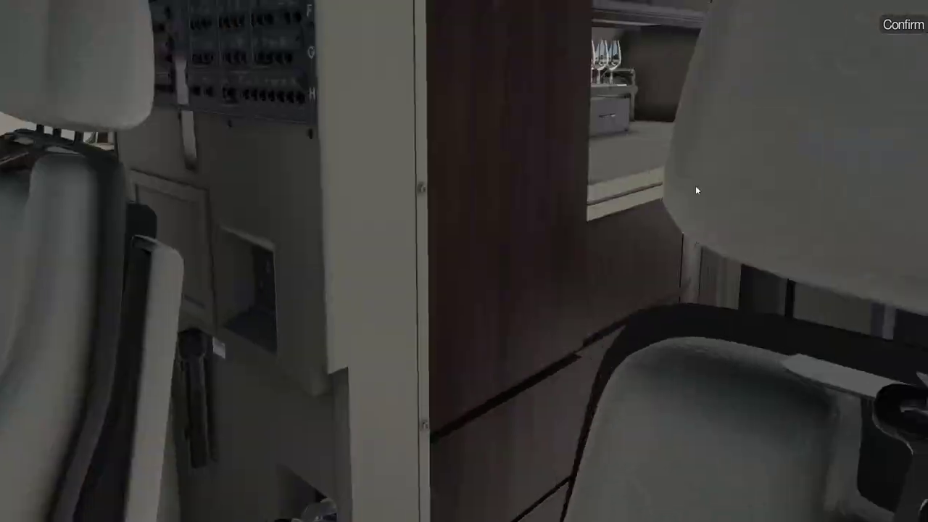
drag(695, 190, 772, 192)
drag(611, 206, 741, 242)
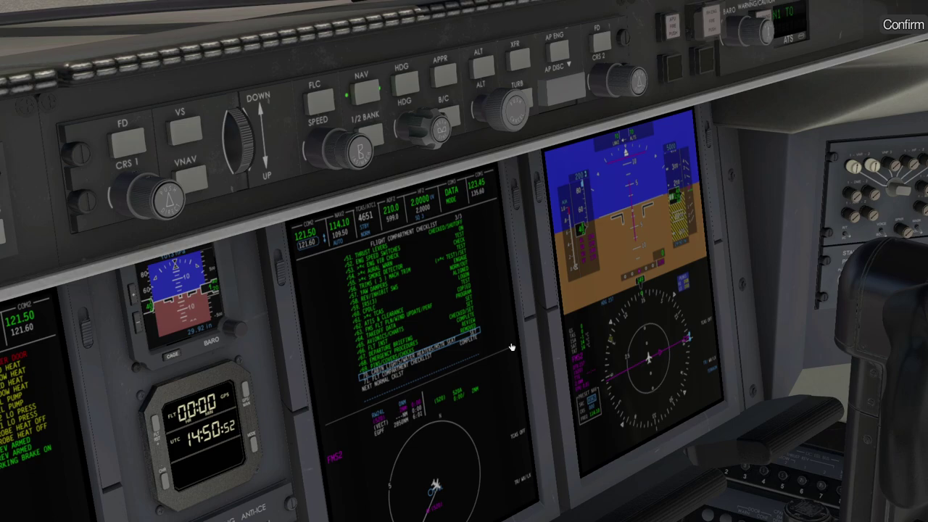
click(470, 339)
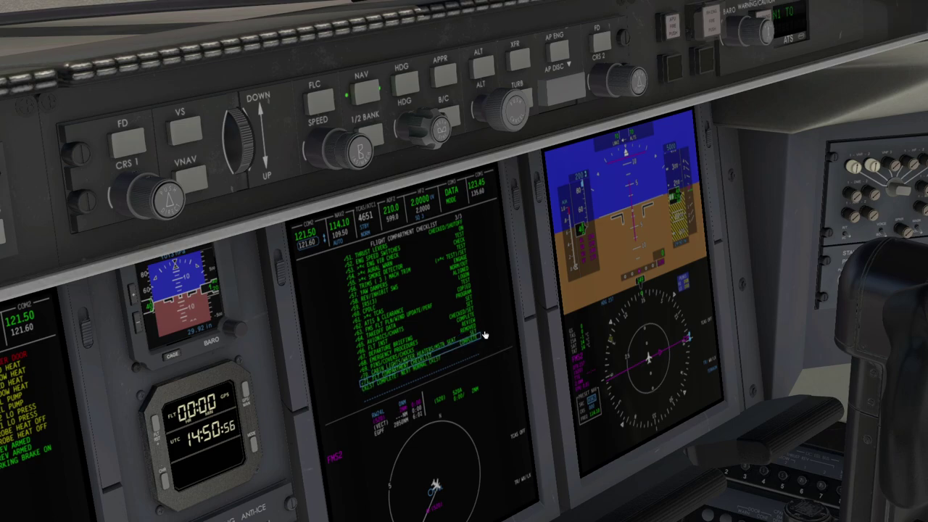
key(KP_5)
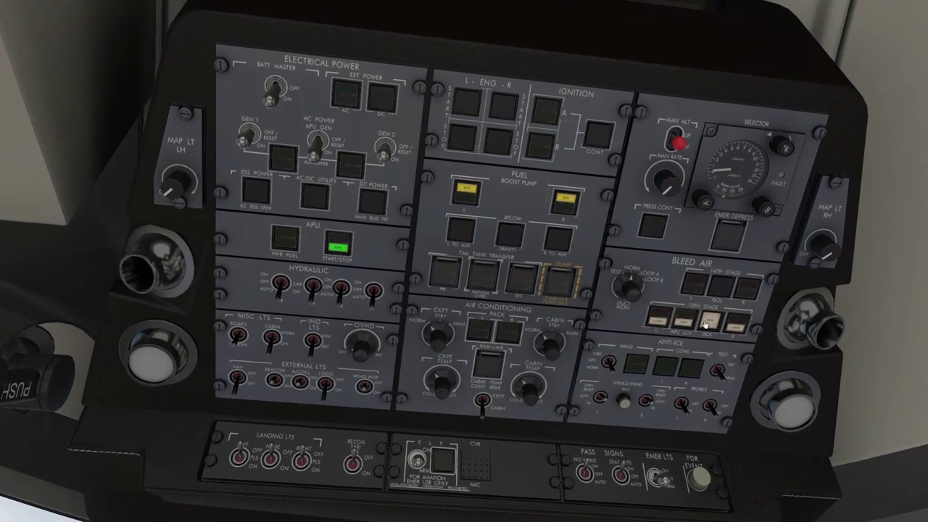
key(KP_2)
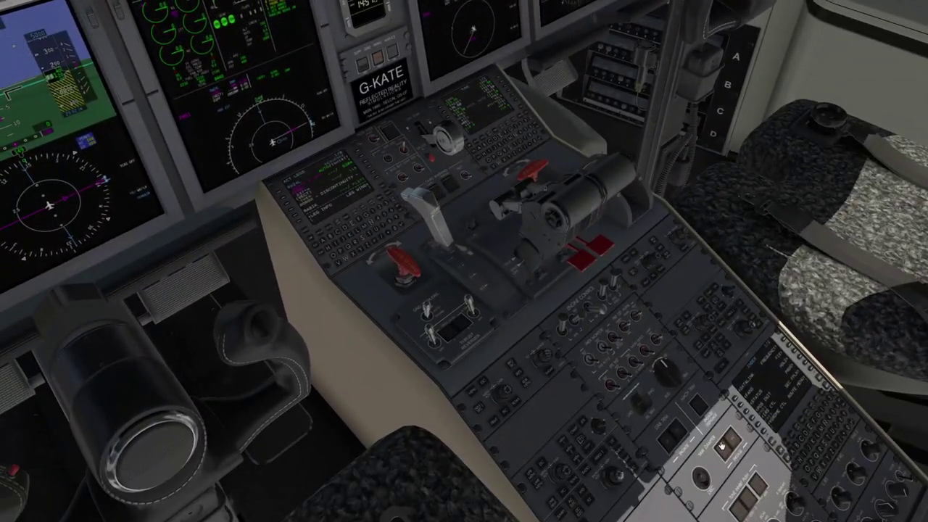
key(KP_5)
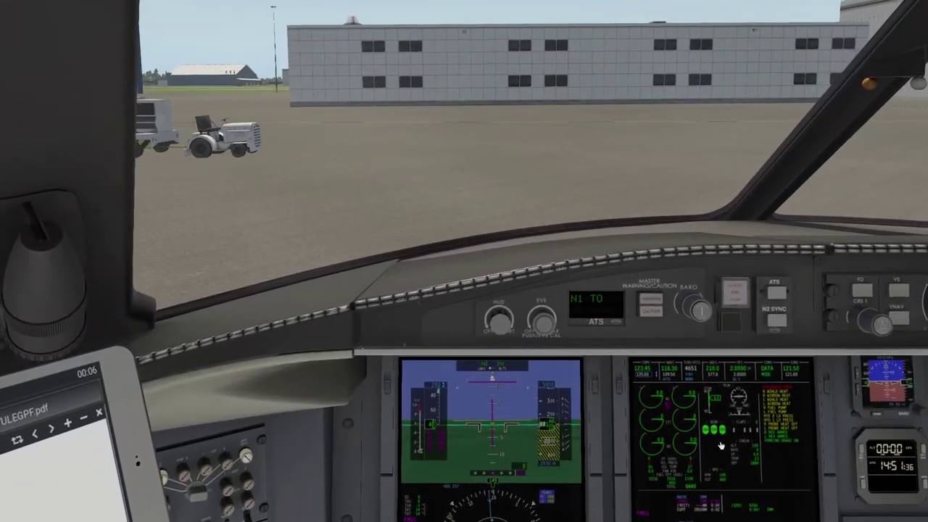